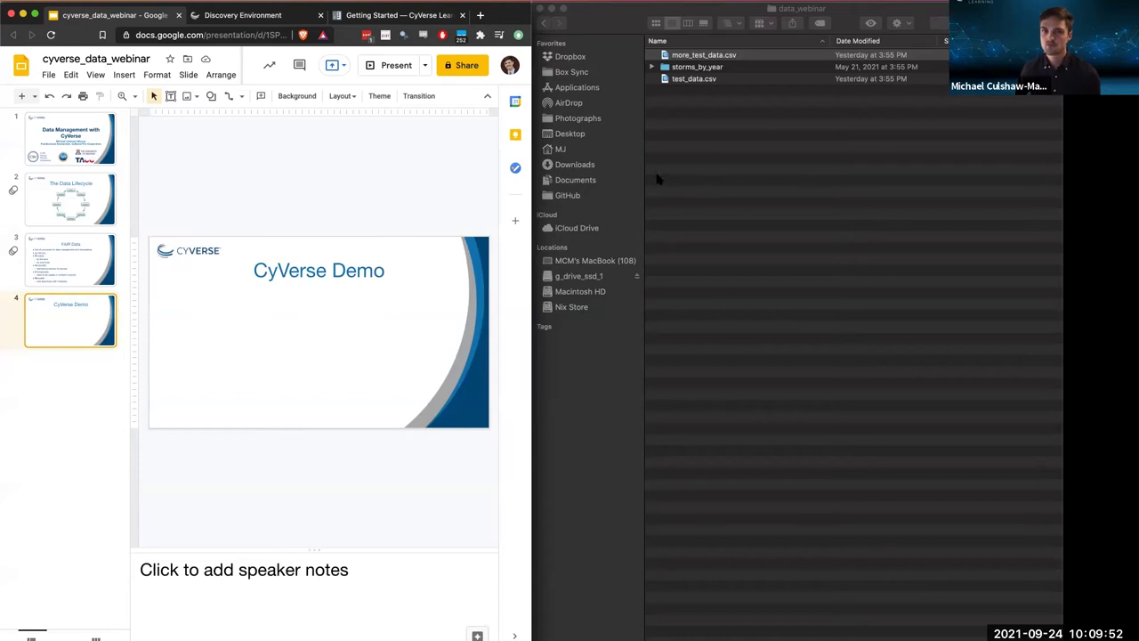
- Switch from the Google Slides deck to the Discovery Environment welcome page at de.cyverse.org
left_click(952, 205)
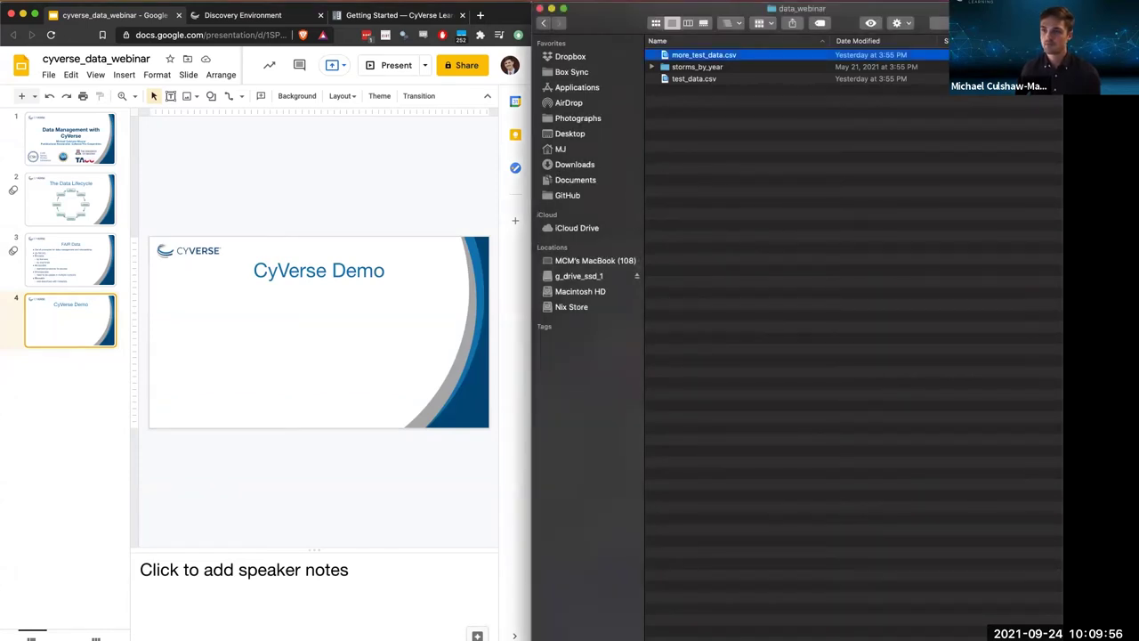
left_click(293, 172)
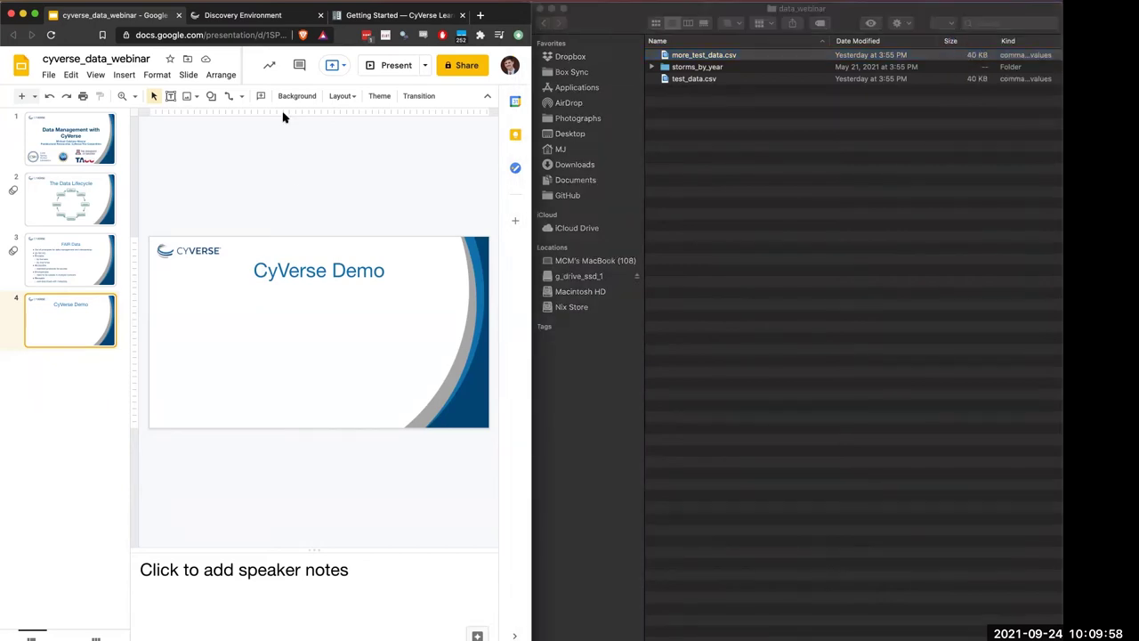
left_click(248, 20)
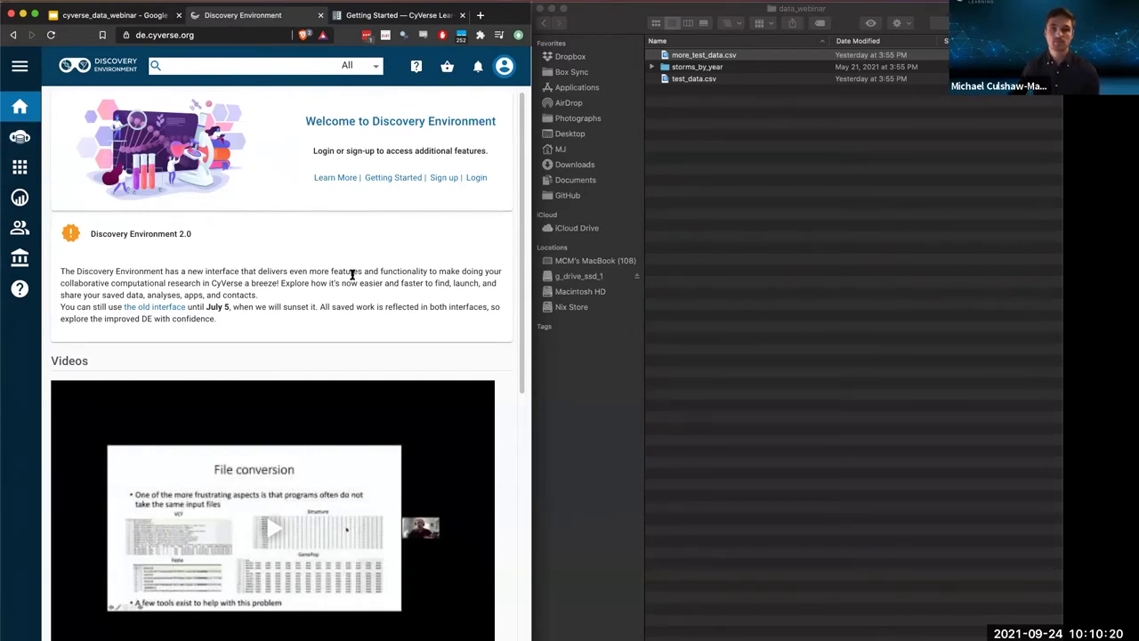
- Sign in with the CyVerse account and scroll the Recent Analyses and Instant Launches dashboard
left_click(505, 67)
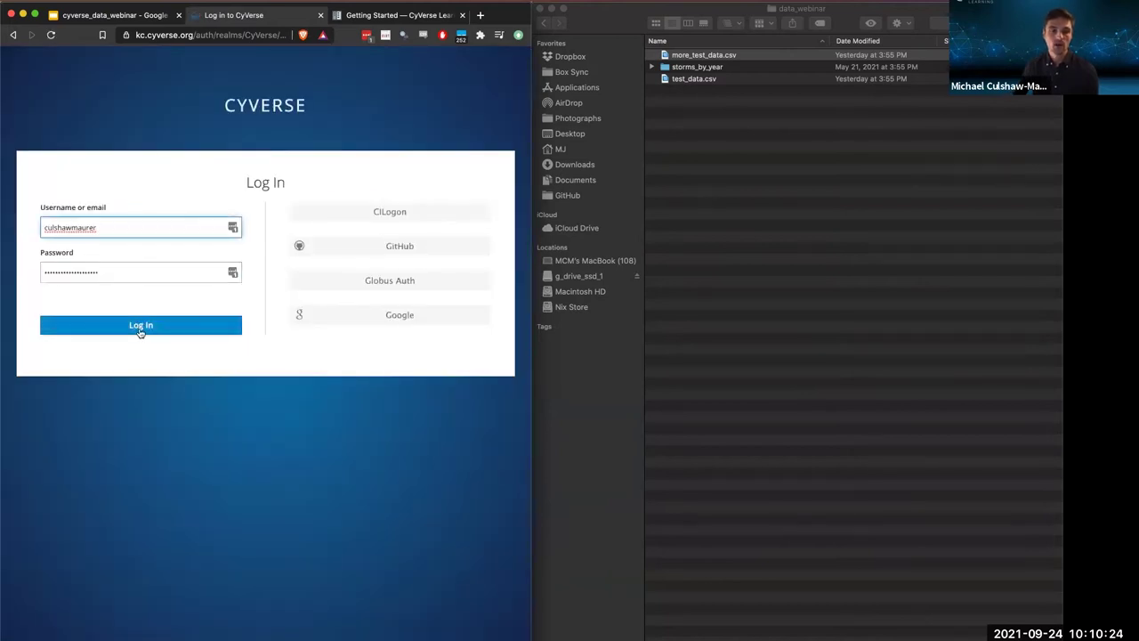
left_click(140, 326)
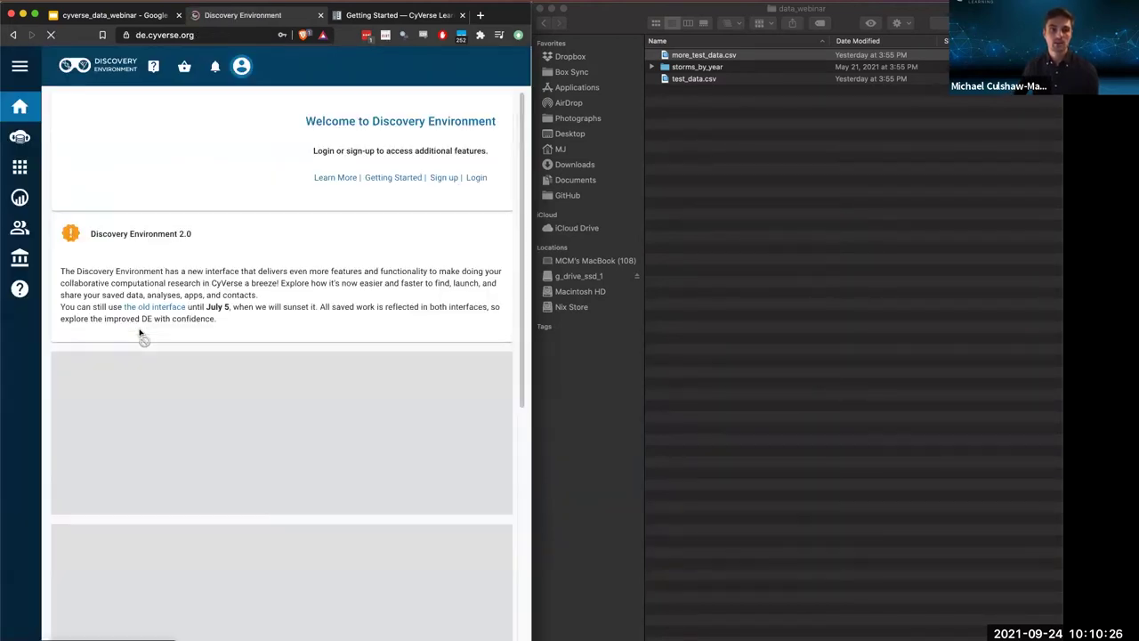
scroll(271, 200, "down", 3)
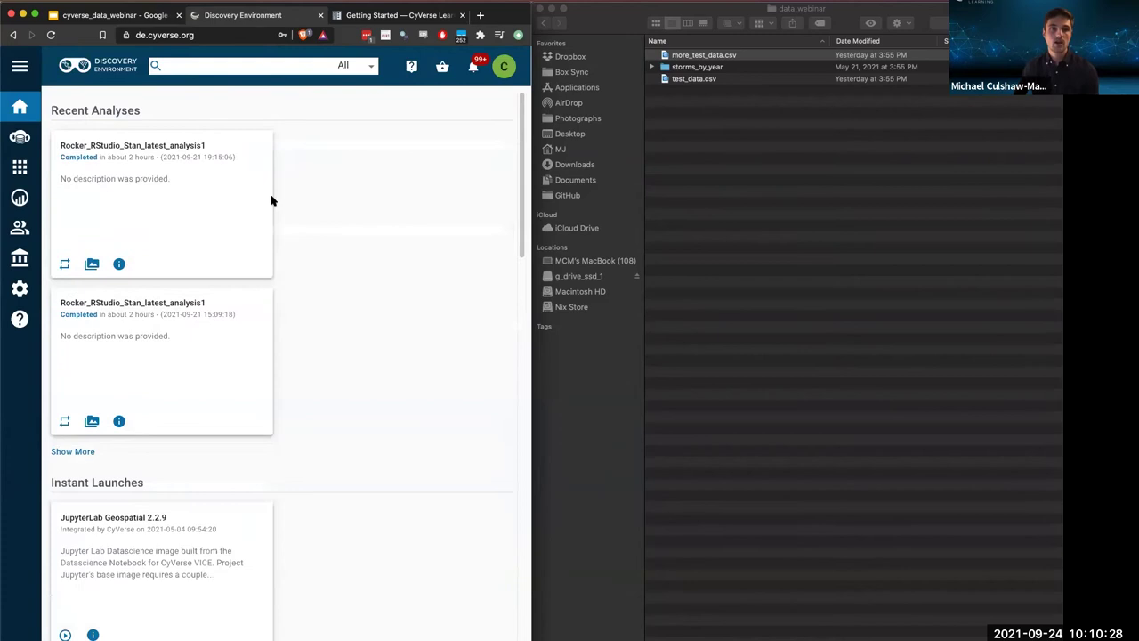
- Open the Data browser in a maximized window and enter the empty 'data' home folder
left_click(20, 136)
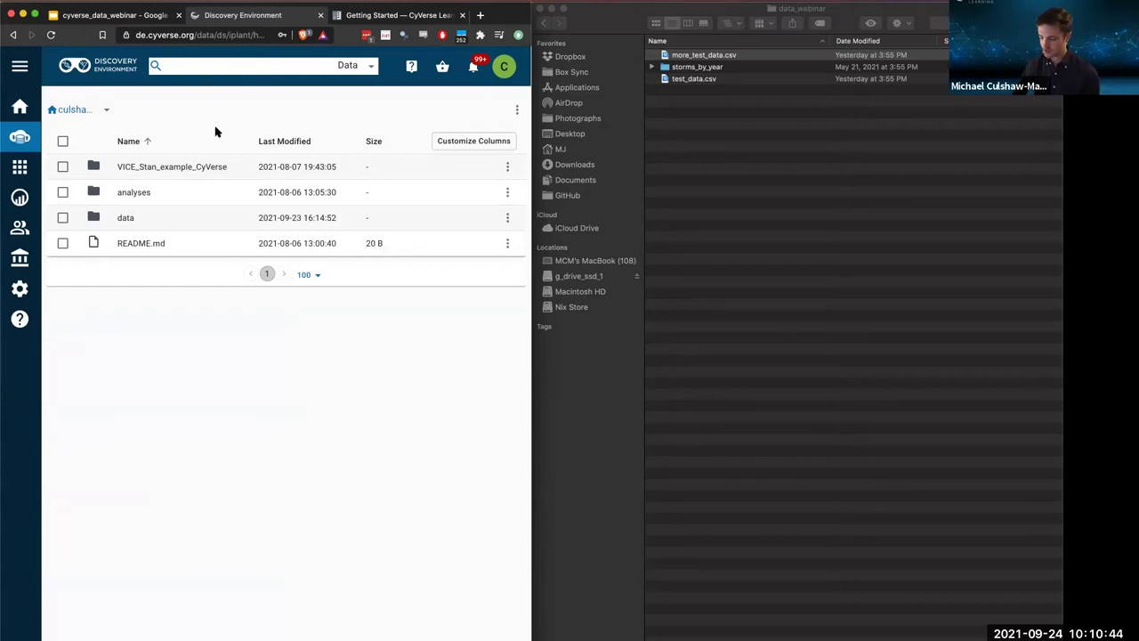
key("ctrl+alt+Return")
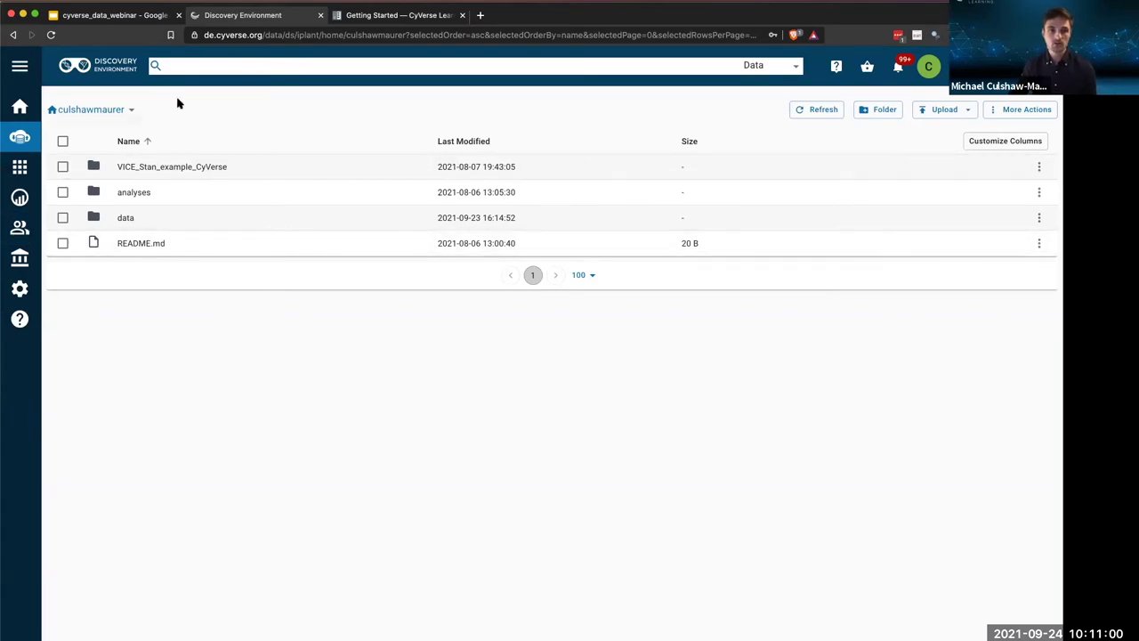
left_click(127, 109)
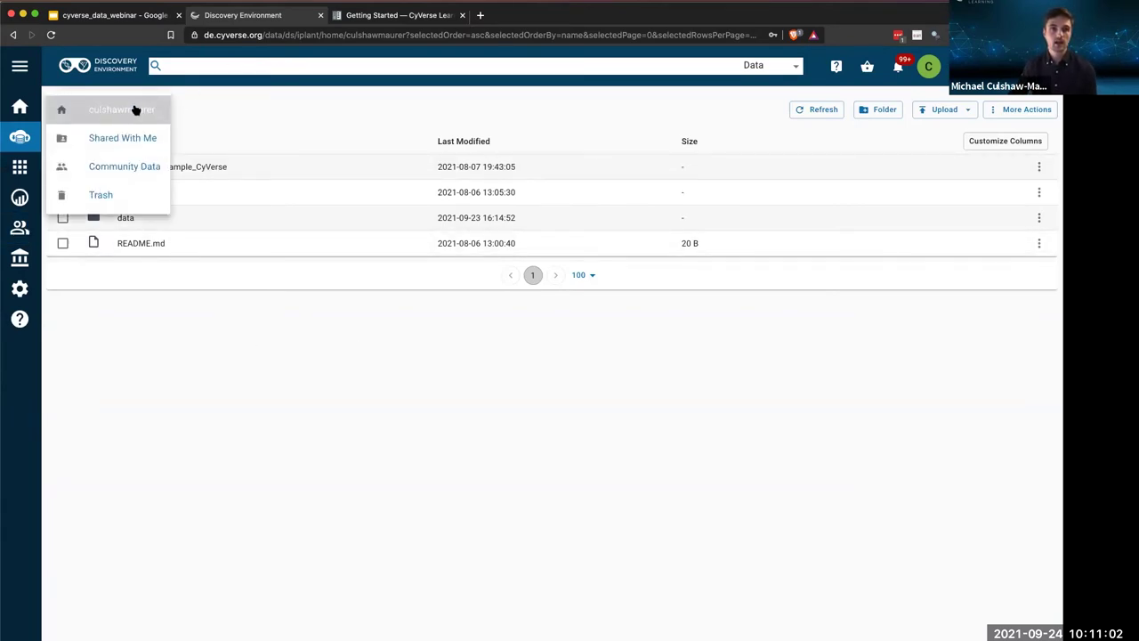
left_click(250, 109)
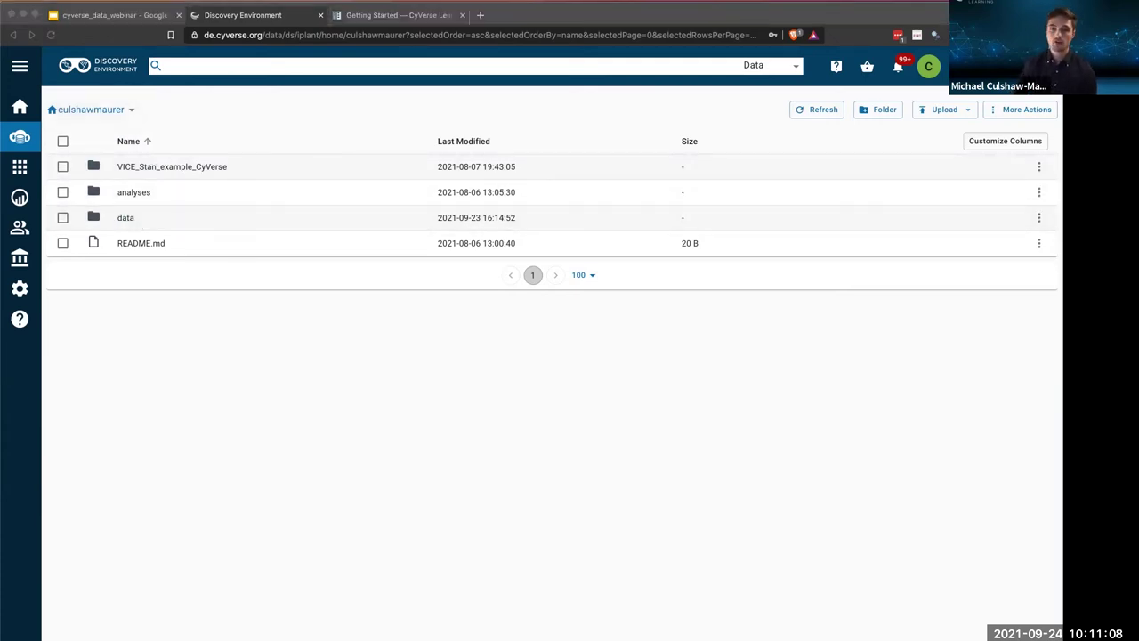
left_click(419, 402)
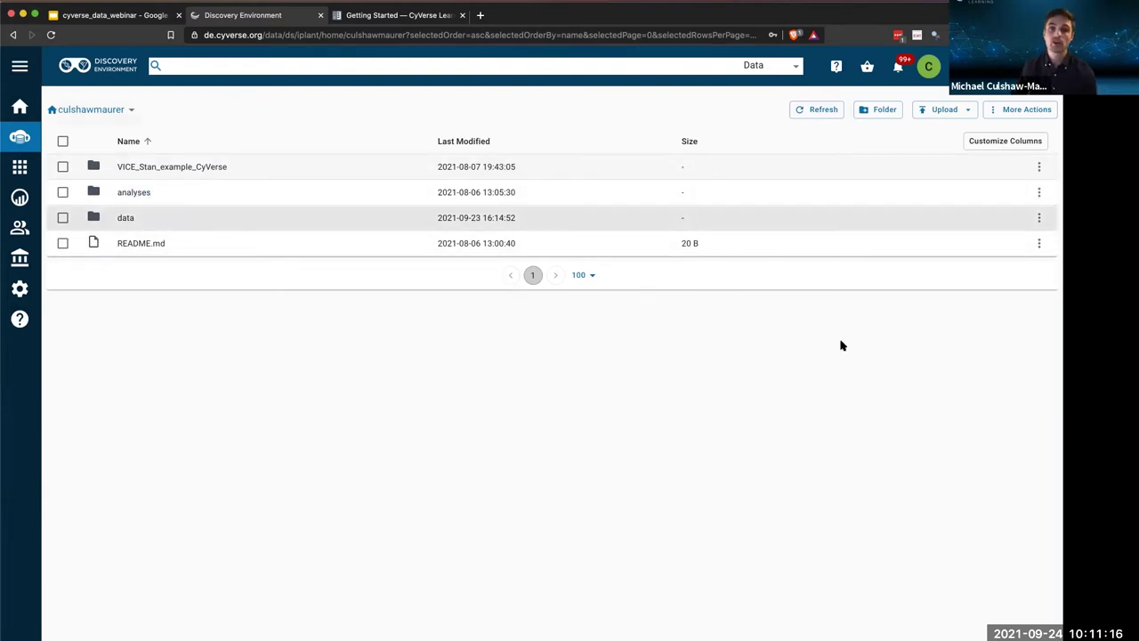
double_click(125, 218)
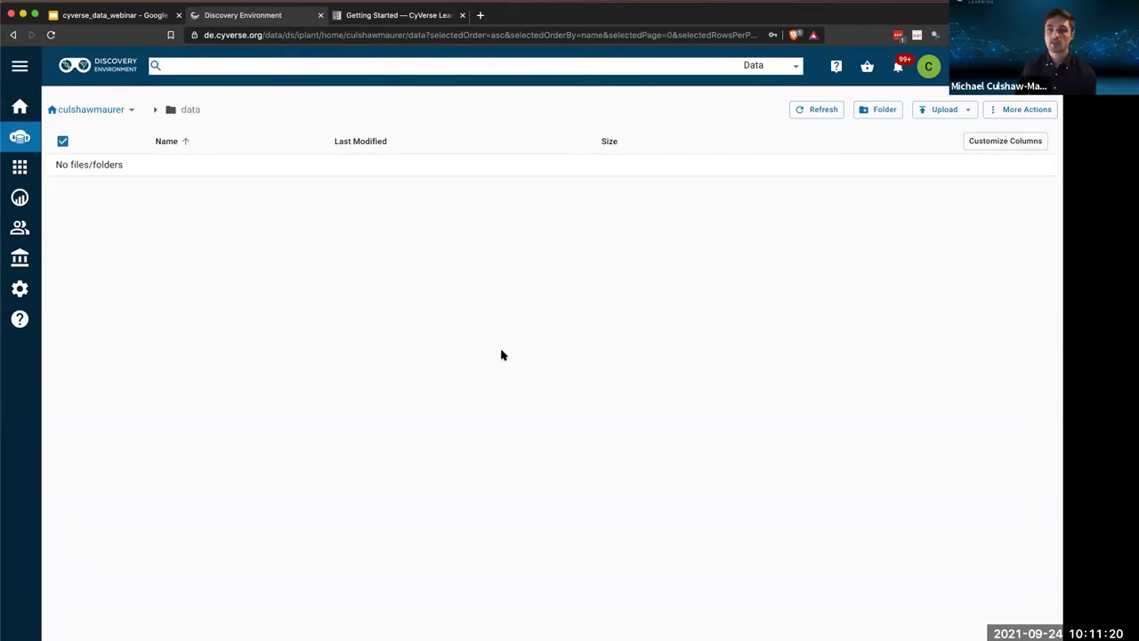
- Start an Upload > Browse Local file pick and go to the Documents folder
left_click(966, 110)
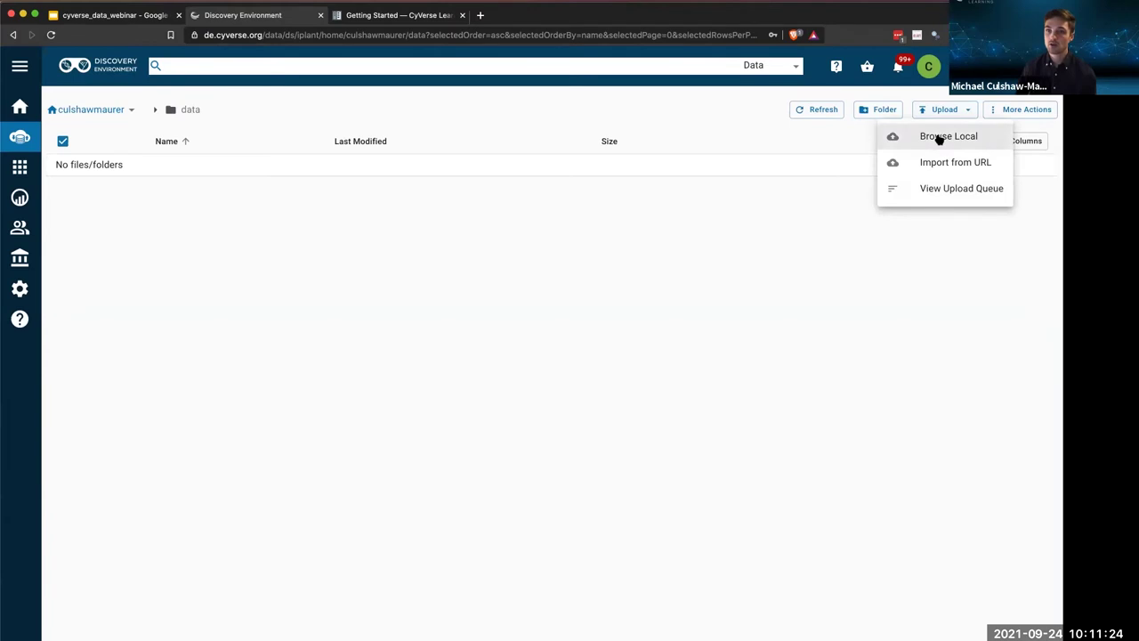
left_click(939, 137)
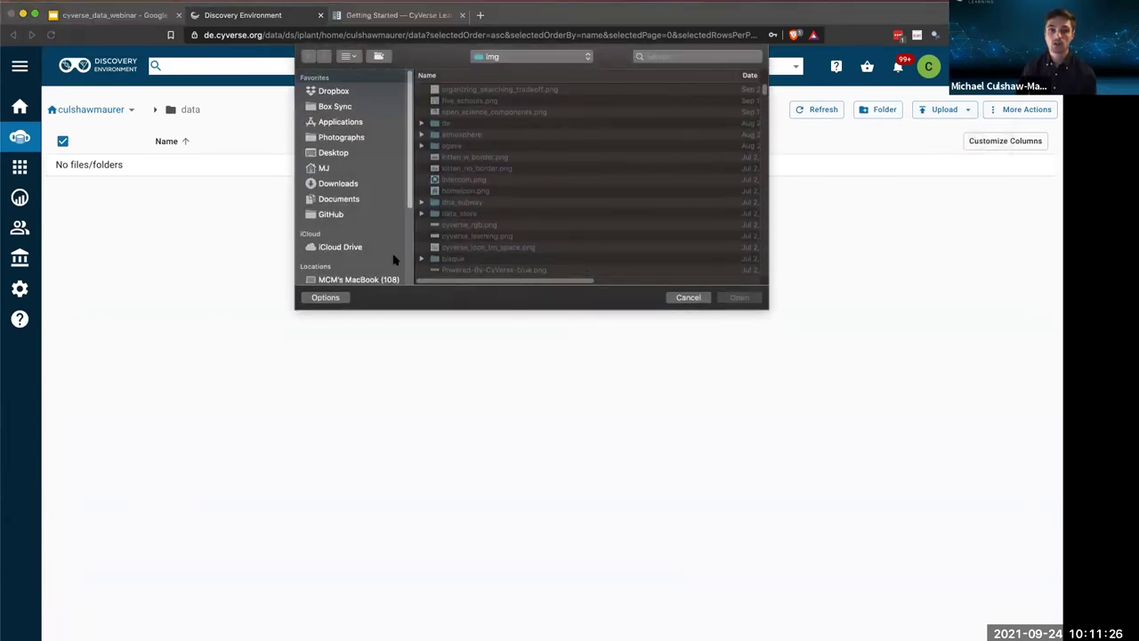
left_click(345, 198)
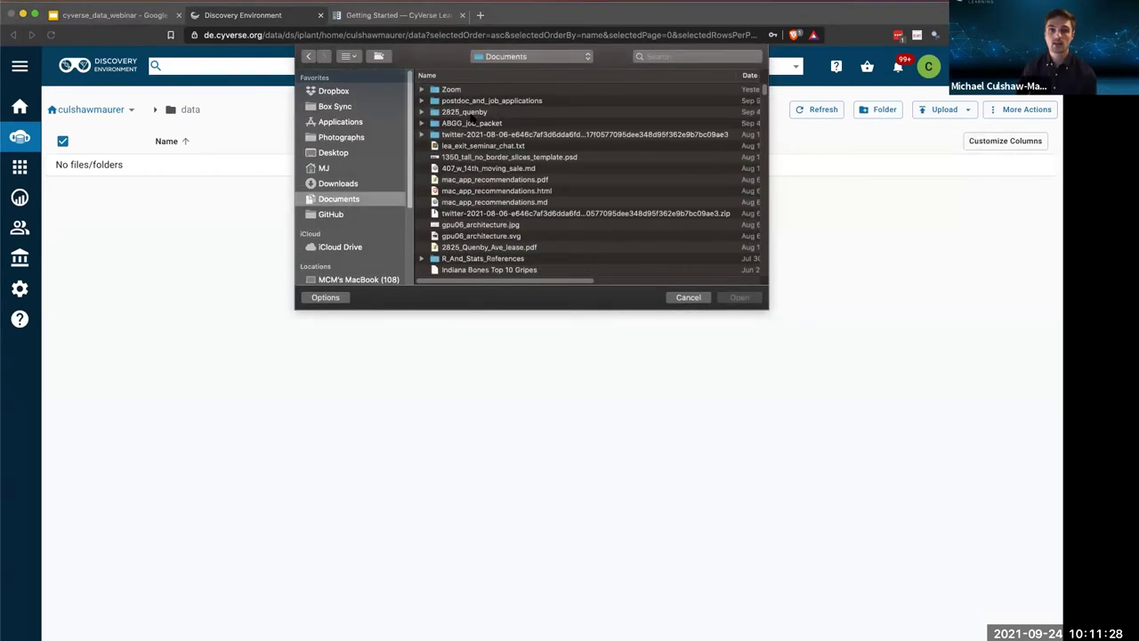
scroll(472, 124, "down", 1)
scroll(472, 127, "down", 5)
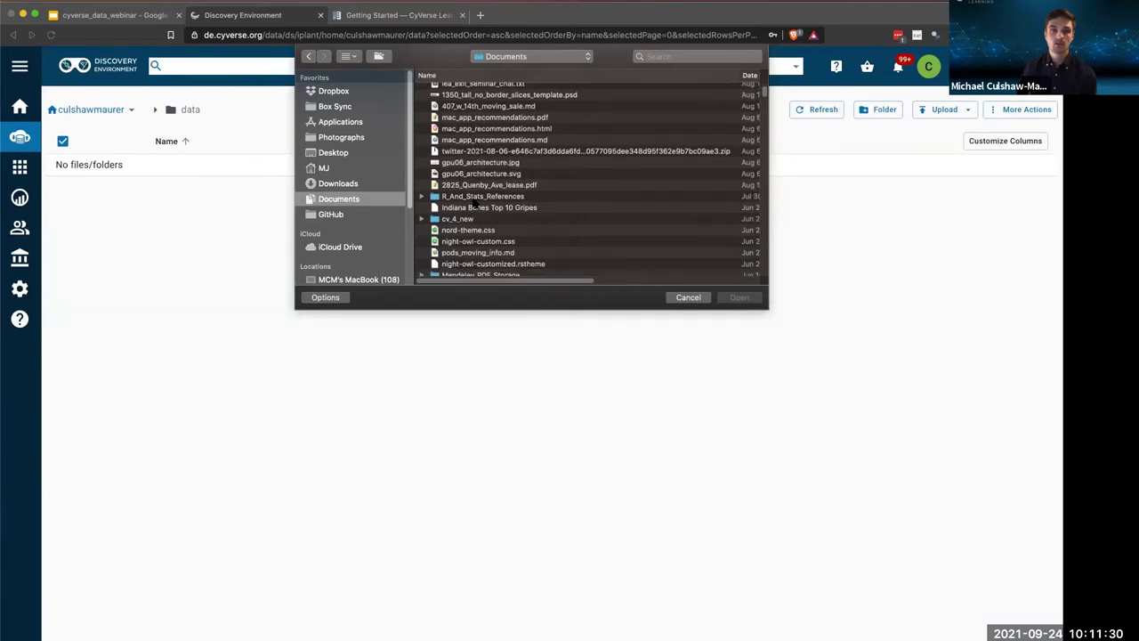
scroll(475, 206, "down", 2)
scroll(477, 206, "down", 3)
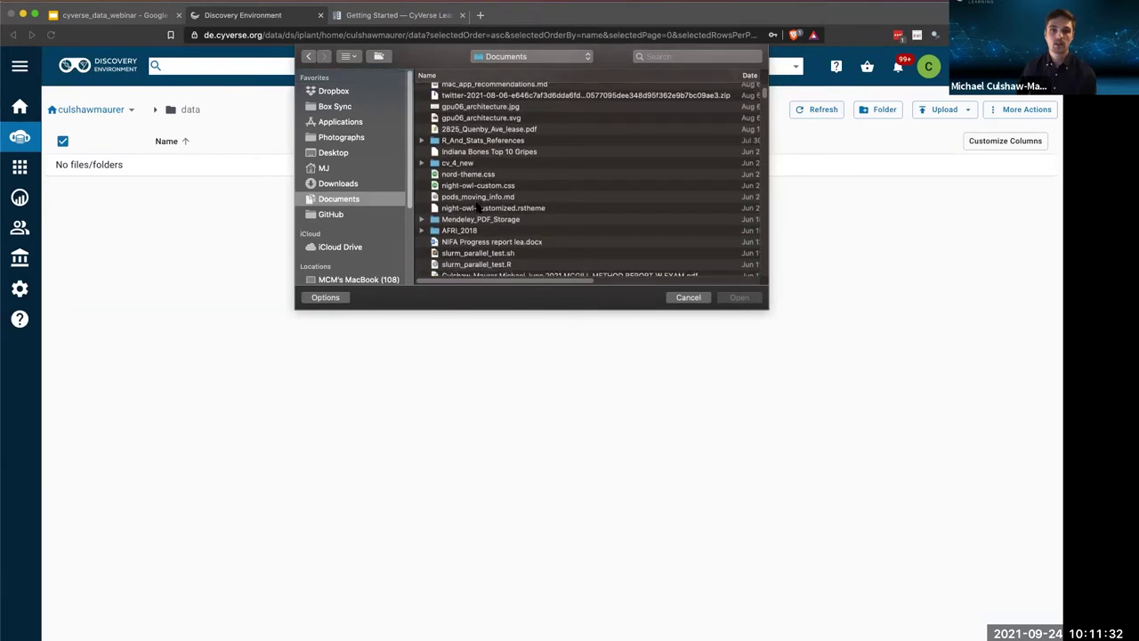
scroll(477, 206, "down", 7)
- Navigate to cyverse_carpentries/cyverse/projects/data_webinar and upload test_data.csv
left_click(476, 243)
double_click(477, 244)
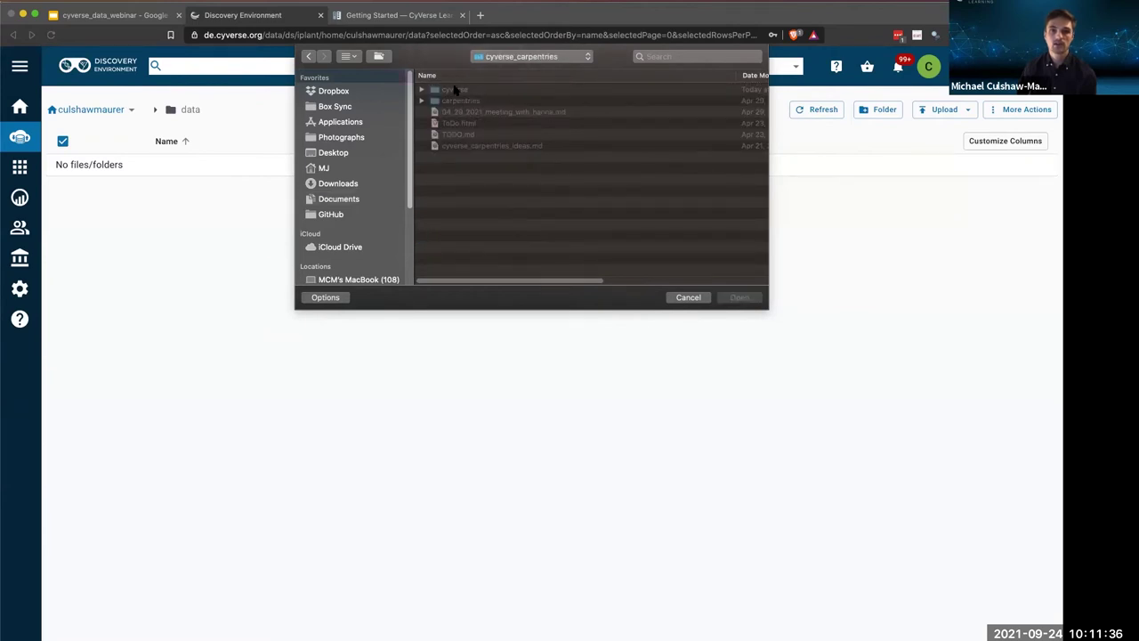
double_click(456, 90)
double_click(473, 112)
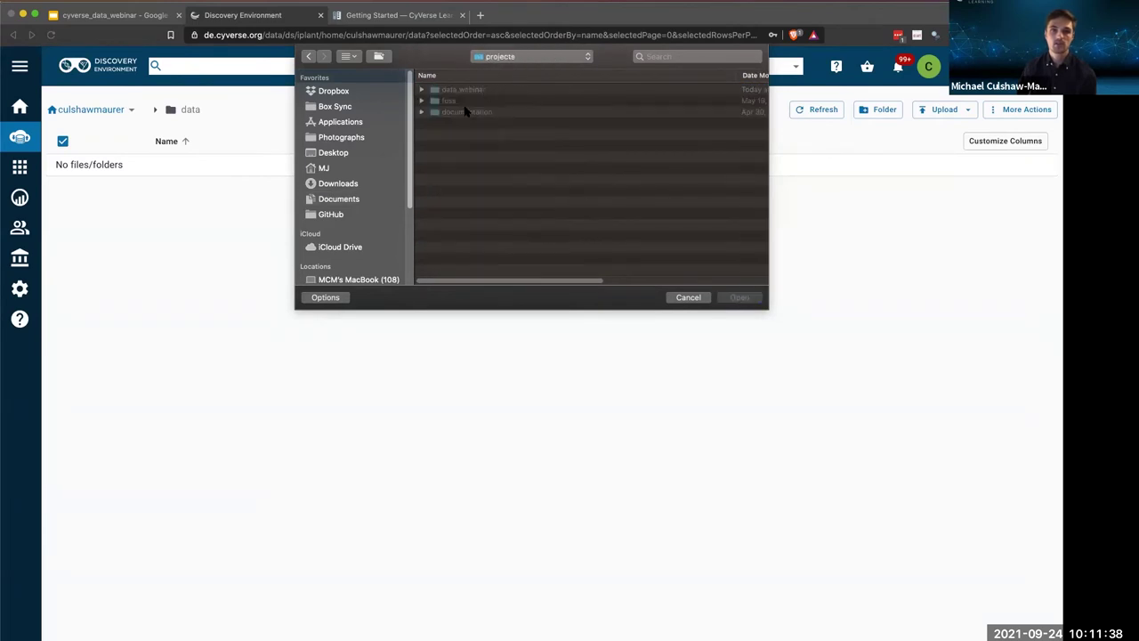
double_click(491, 90)
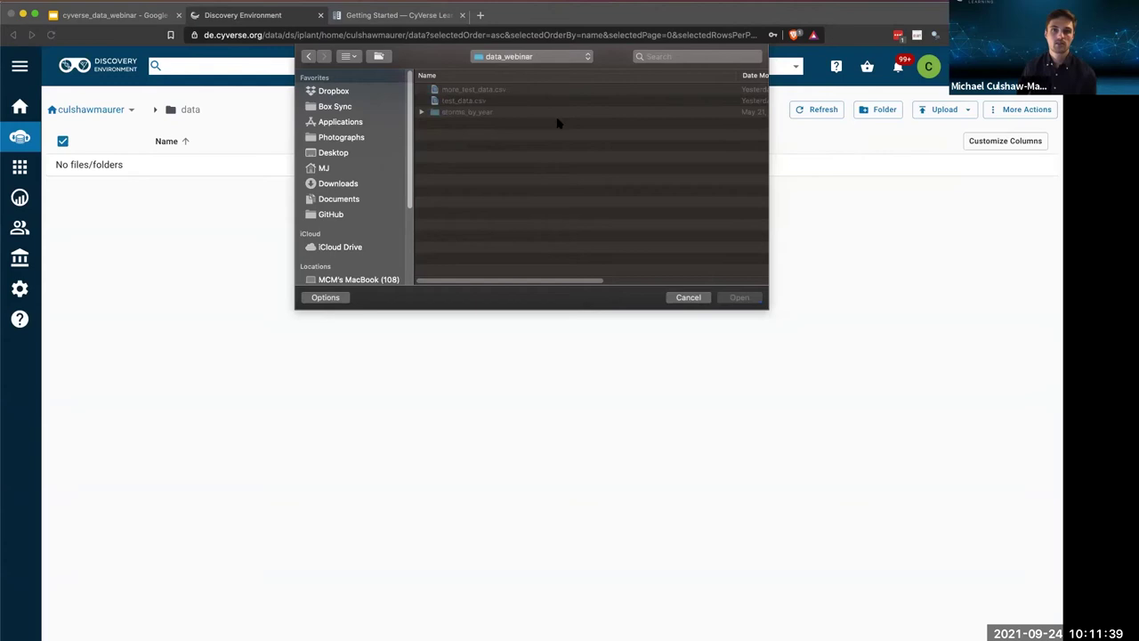
left_click(463, 100)
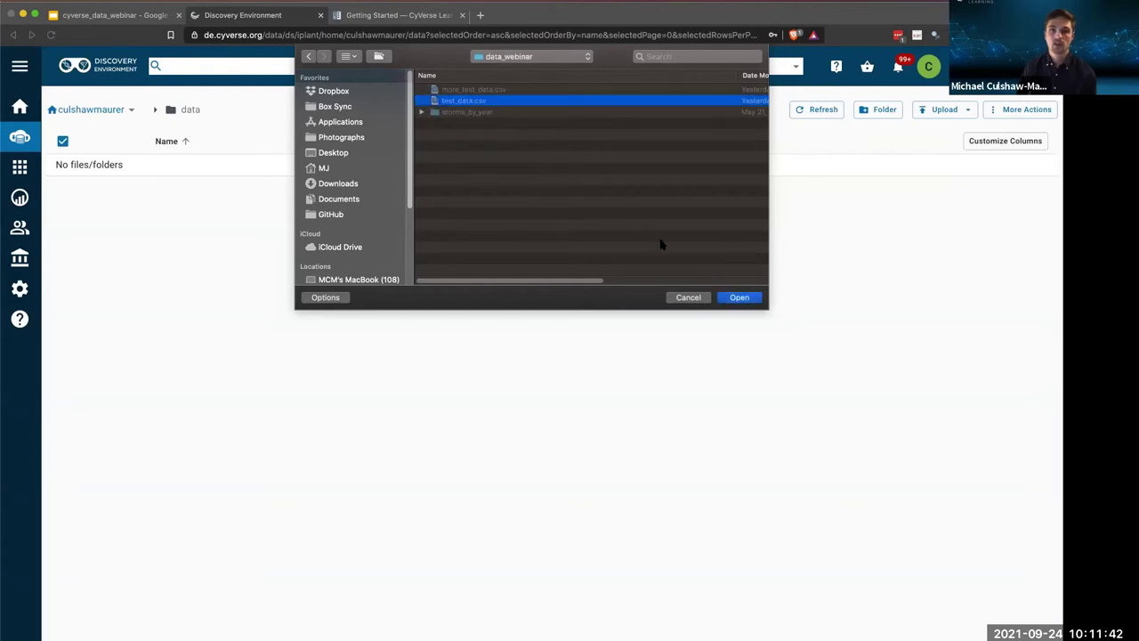
left_click(739, 297)
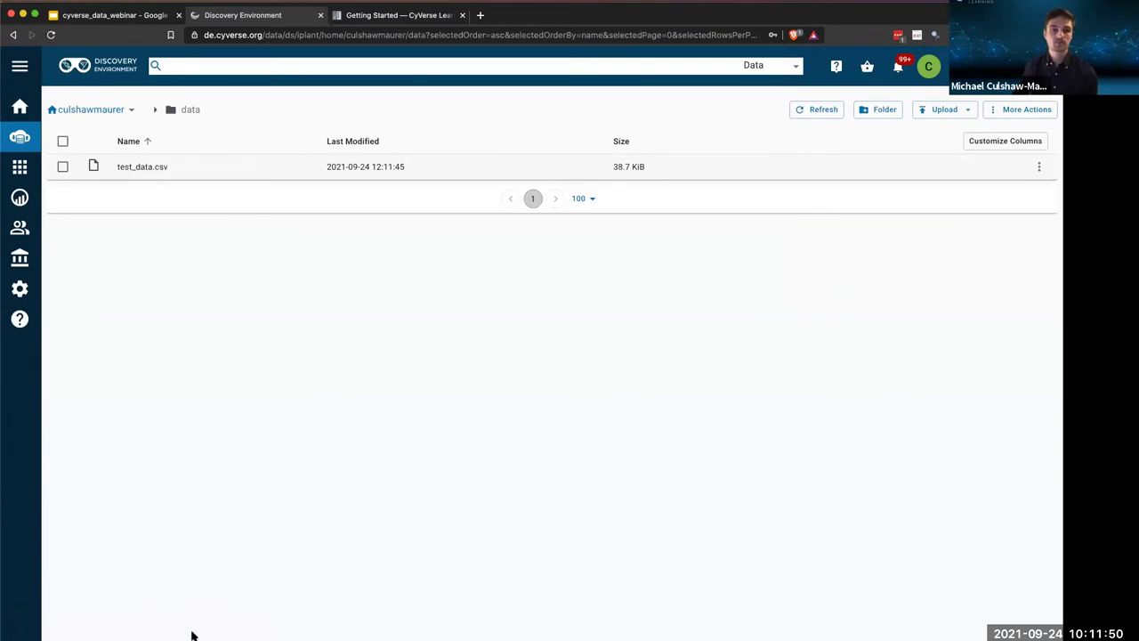
left_click(127, 169)
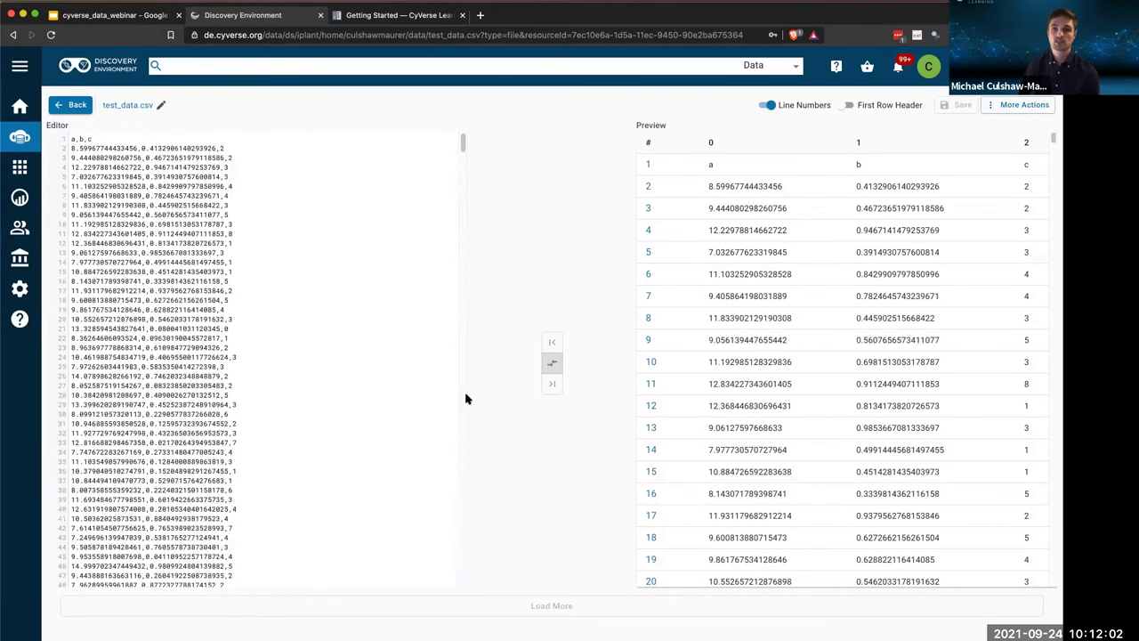
left_click(64, 105)
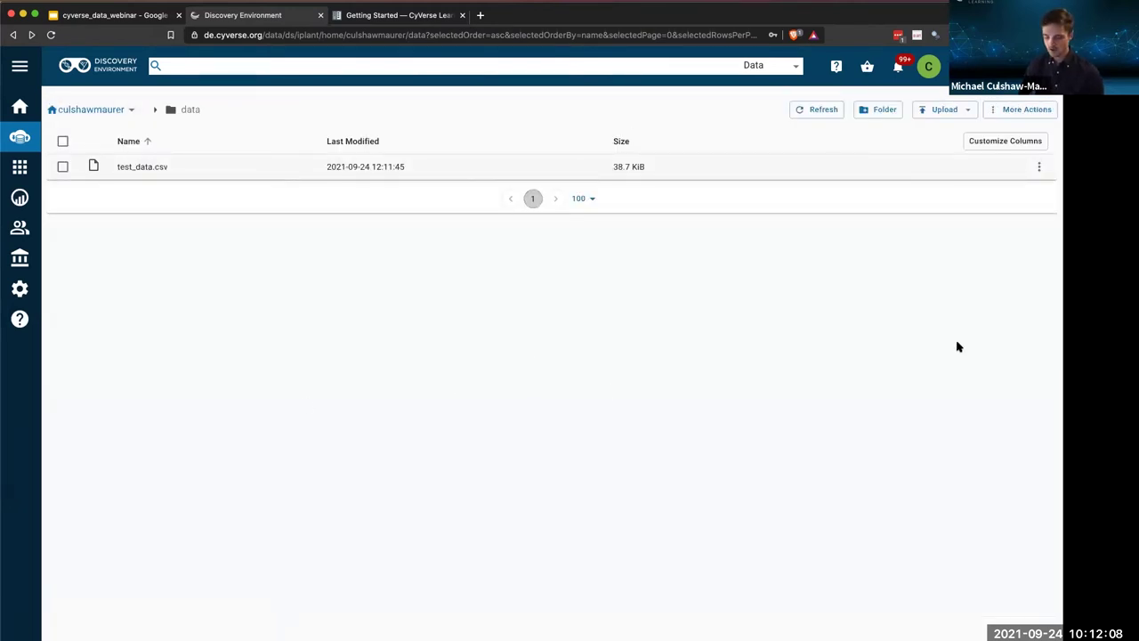
- Tile the browser beside Finder and drag more_test_data.csv into the Data listing
key("ctrl+alt+Left")
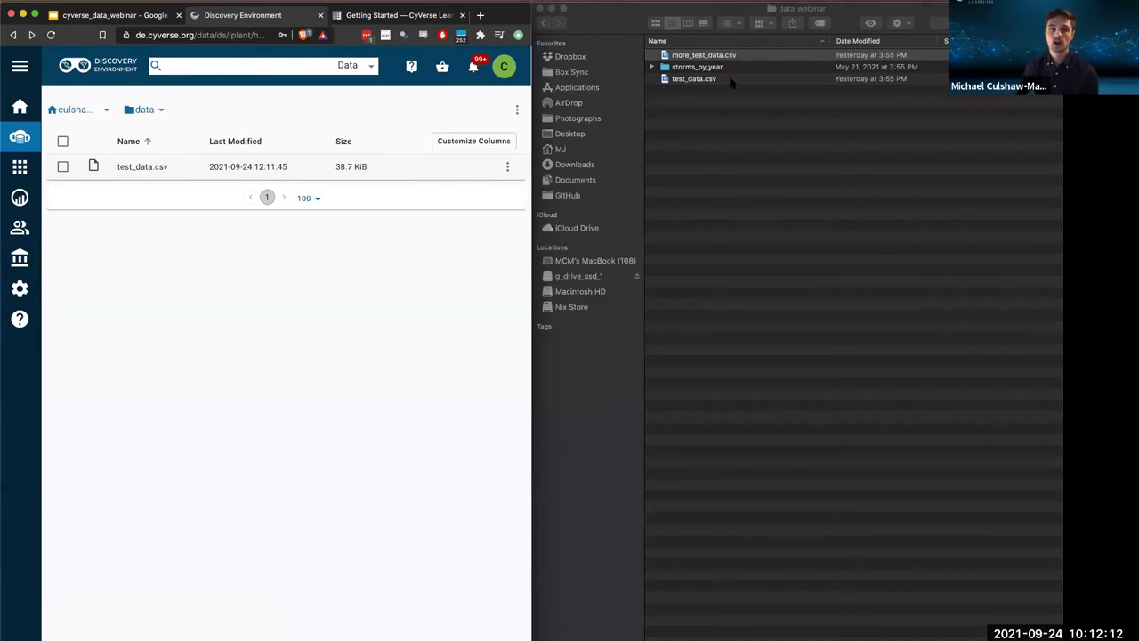
left_click(705, 57)
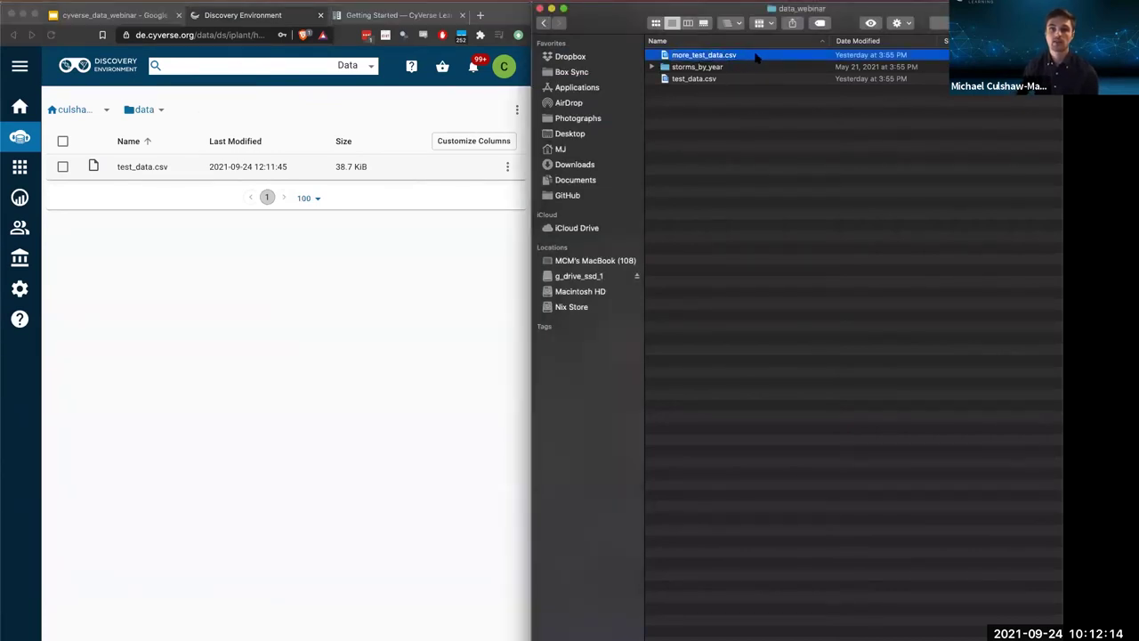
left_click_drag(735, 57, 182, 171)
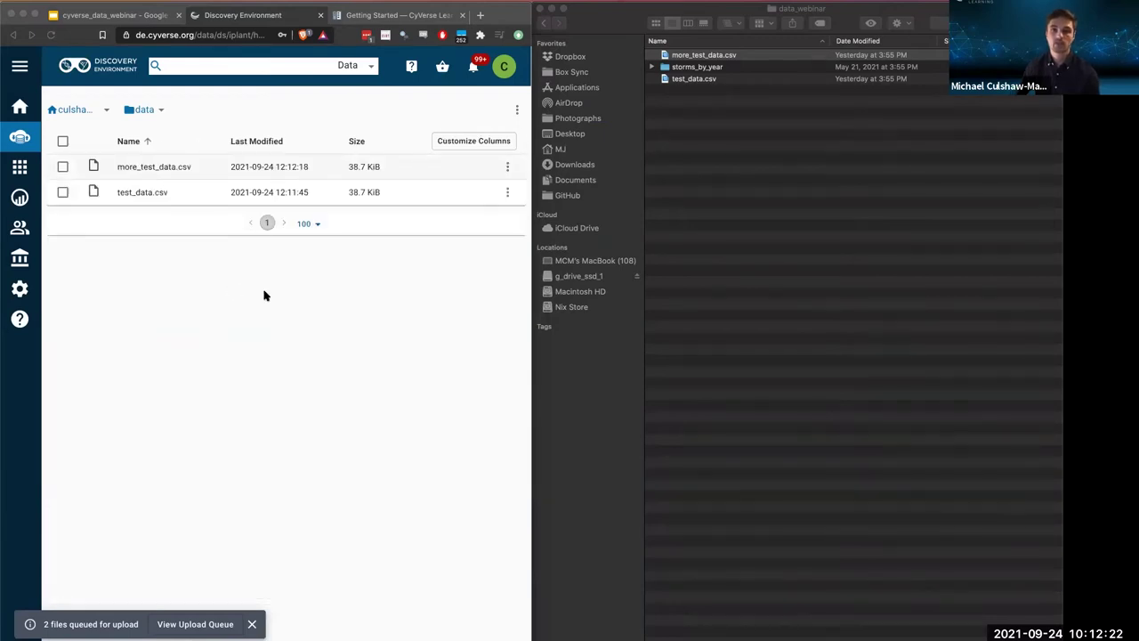
left_click(254, 338)
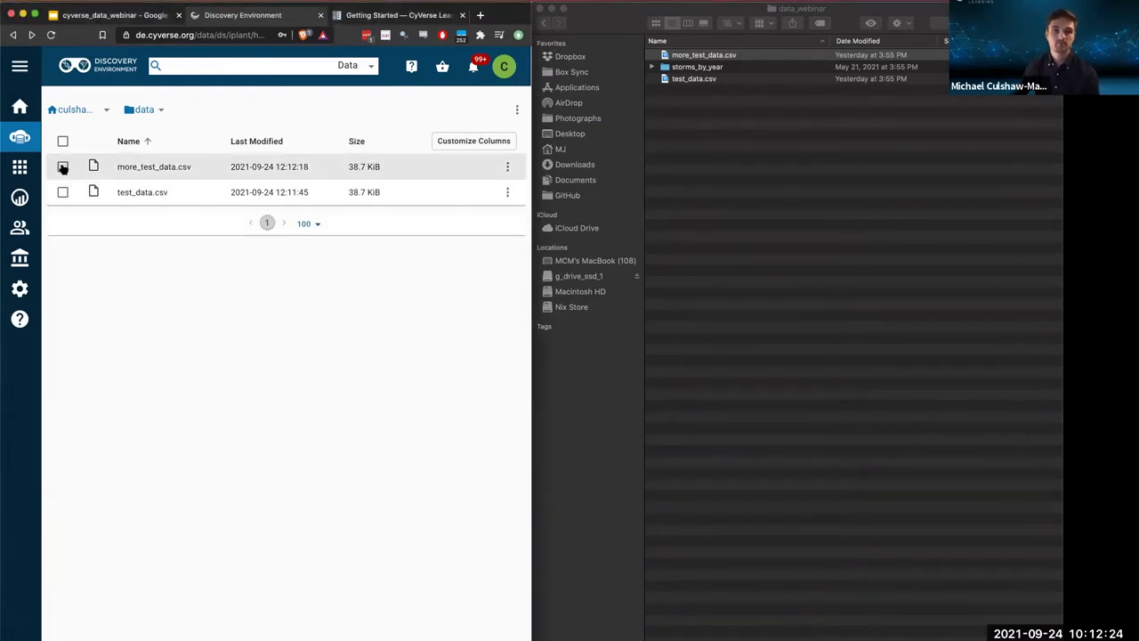
- Maximize the browser, trash more_test_data.csv via More Actions, and refresh the listing
key("ctrl+alt+Return")
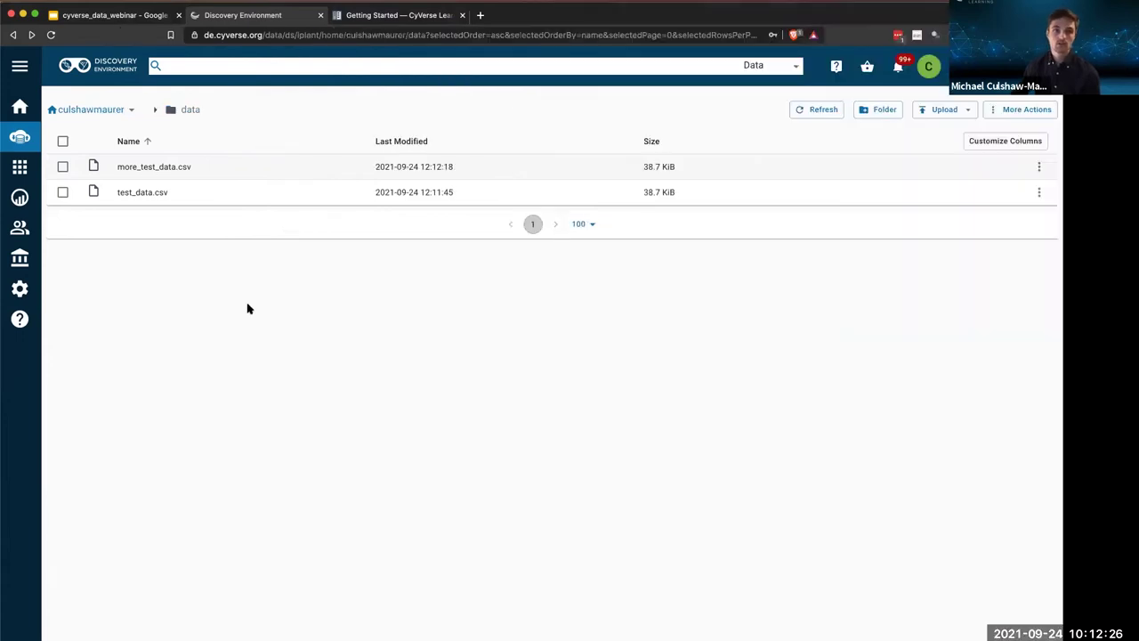
left_click(62, 167)
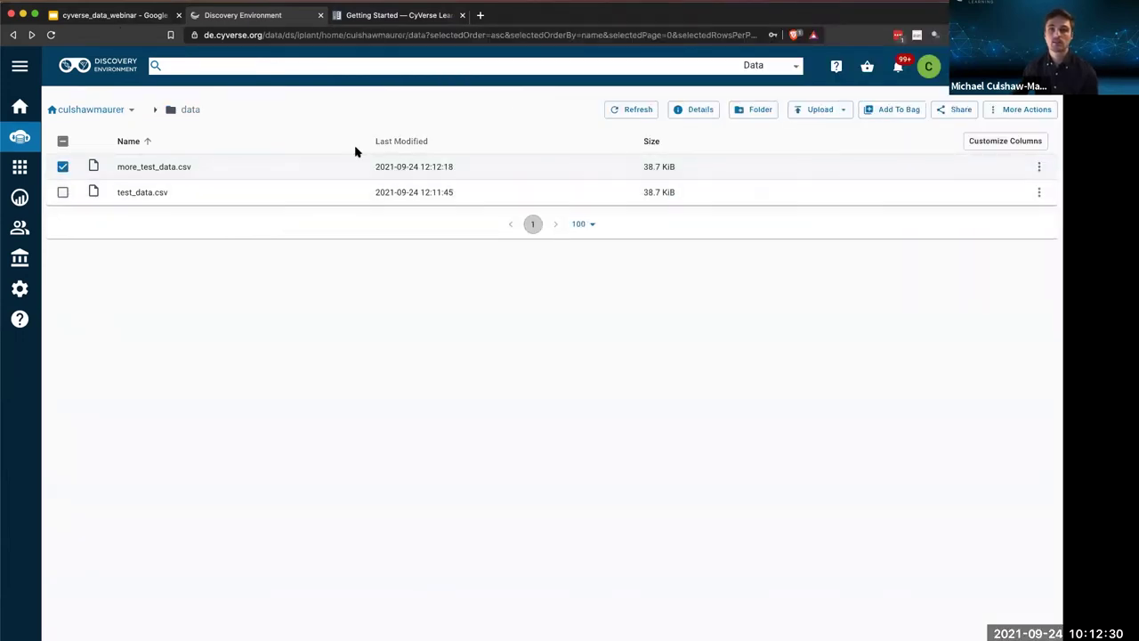
left_click(1007, 110)
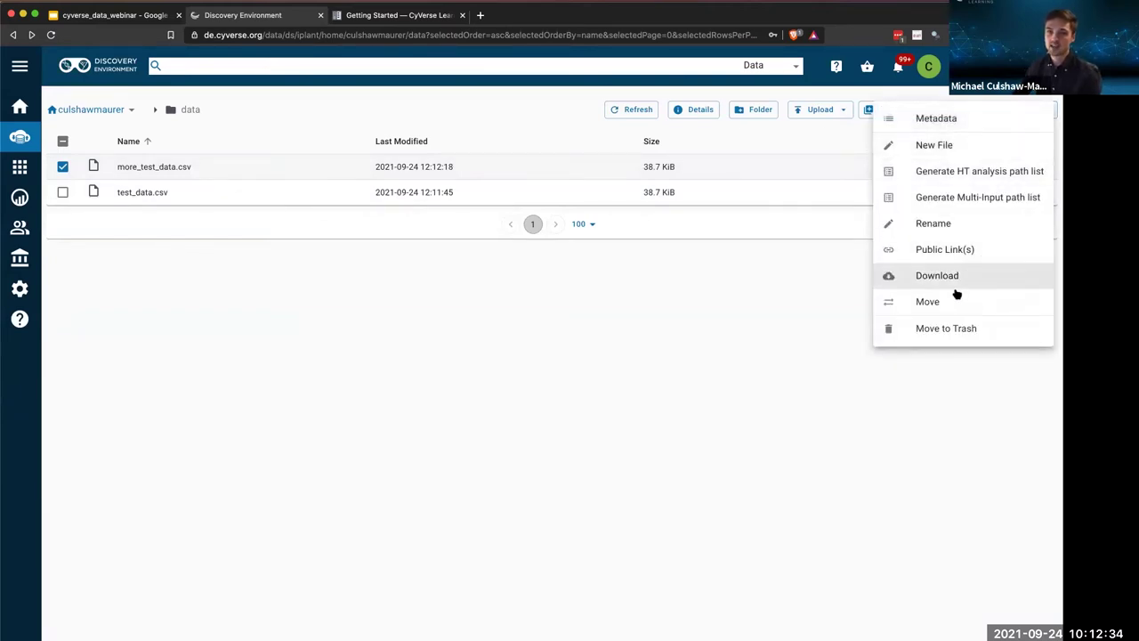
left_click(943, 334)
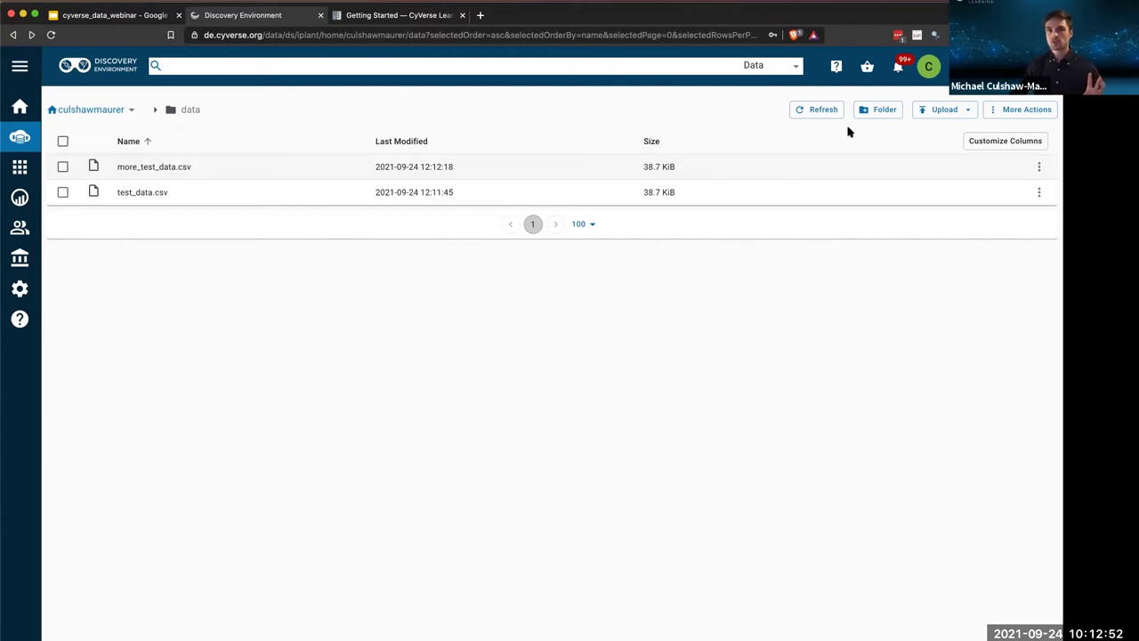
left_click(815, 109)
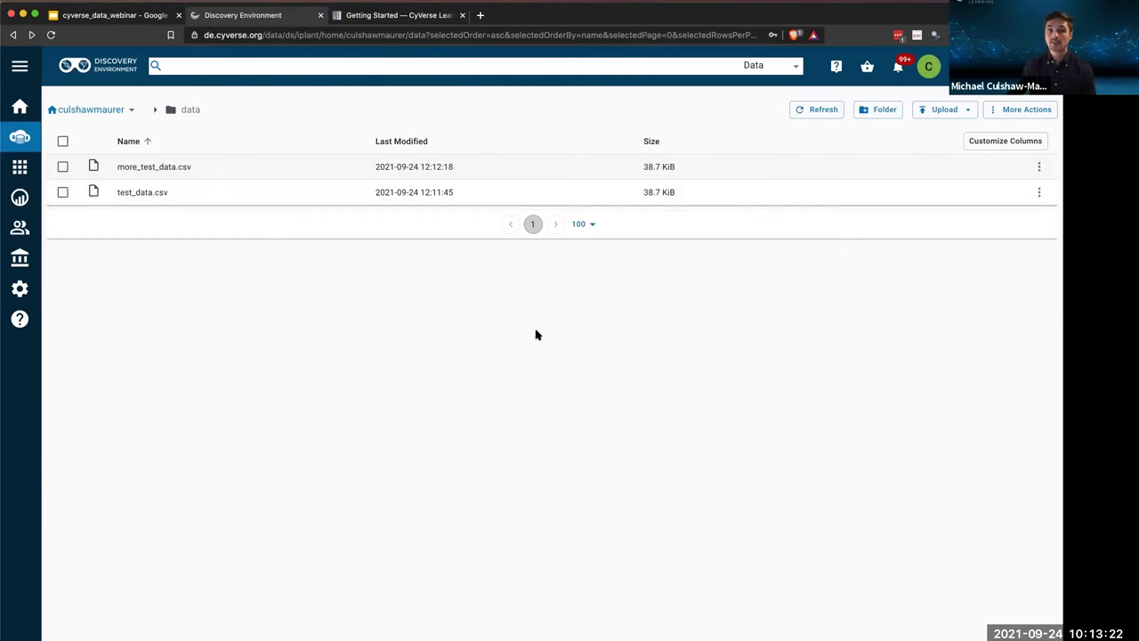
- Go to learning.cyverse.org in the Learning Center tab and open the Data Store Guide
left_click(397, 15)
left_click(270, 36)
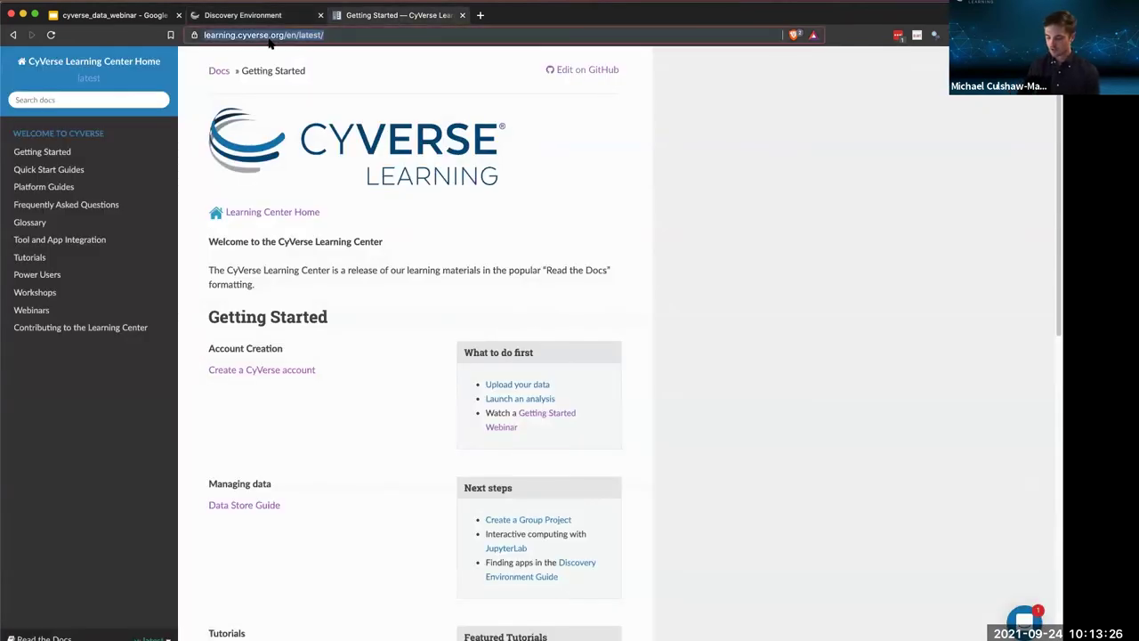
type("learn")
key("Return")
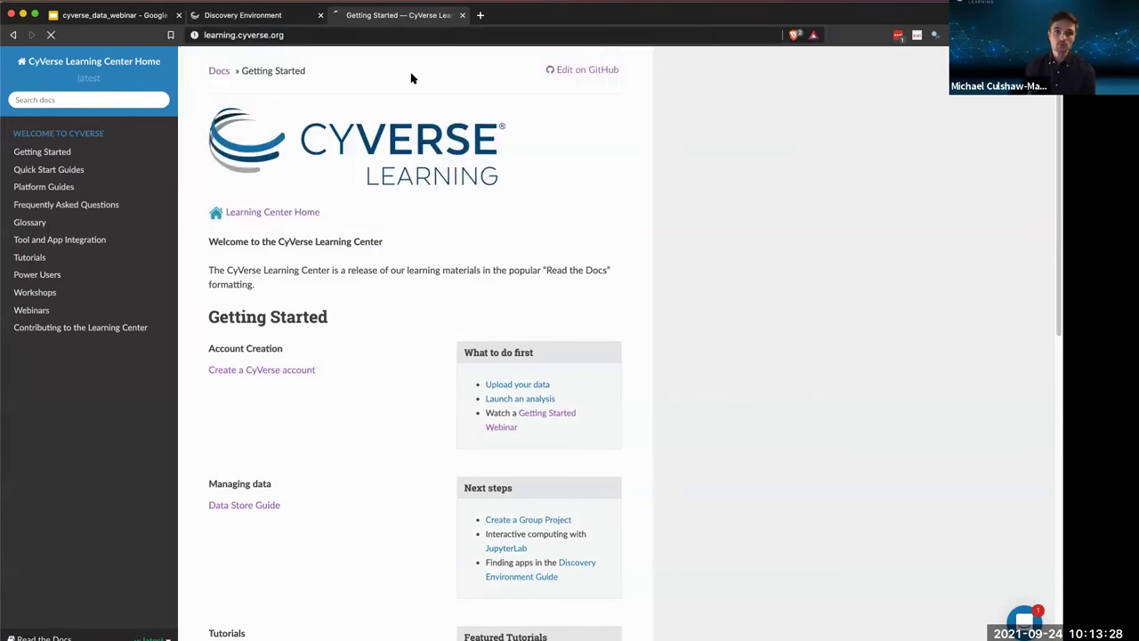
scroll(318, 316, "down", 1)
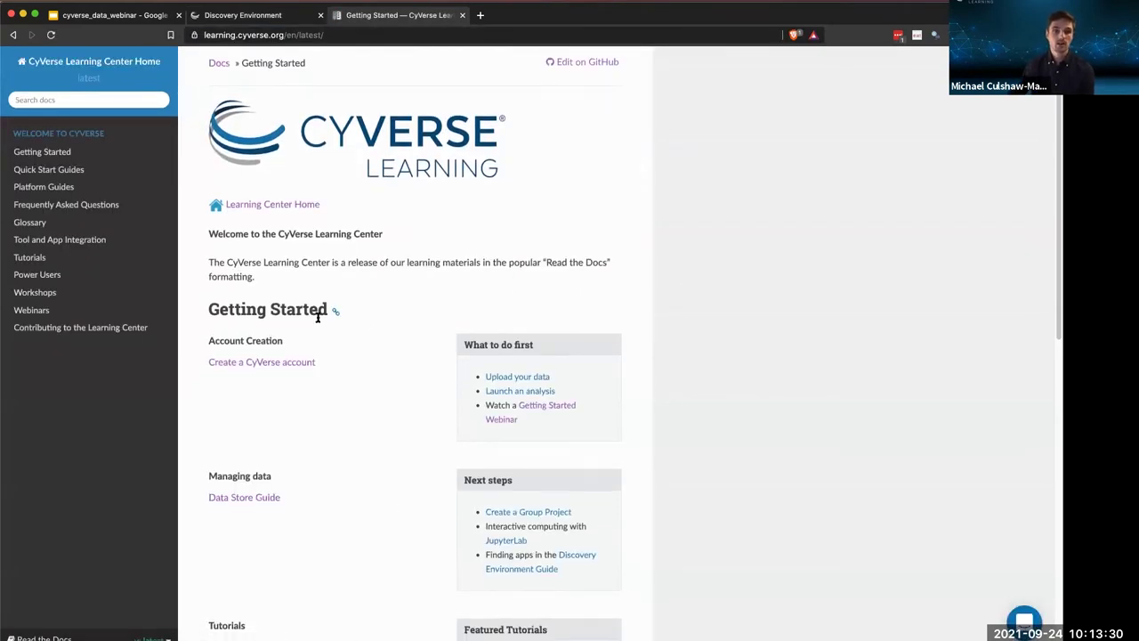
left_click(250, 500)
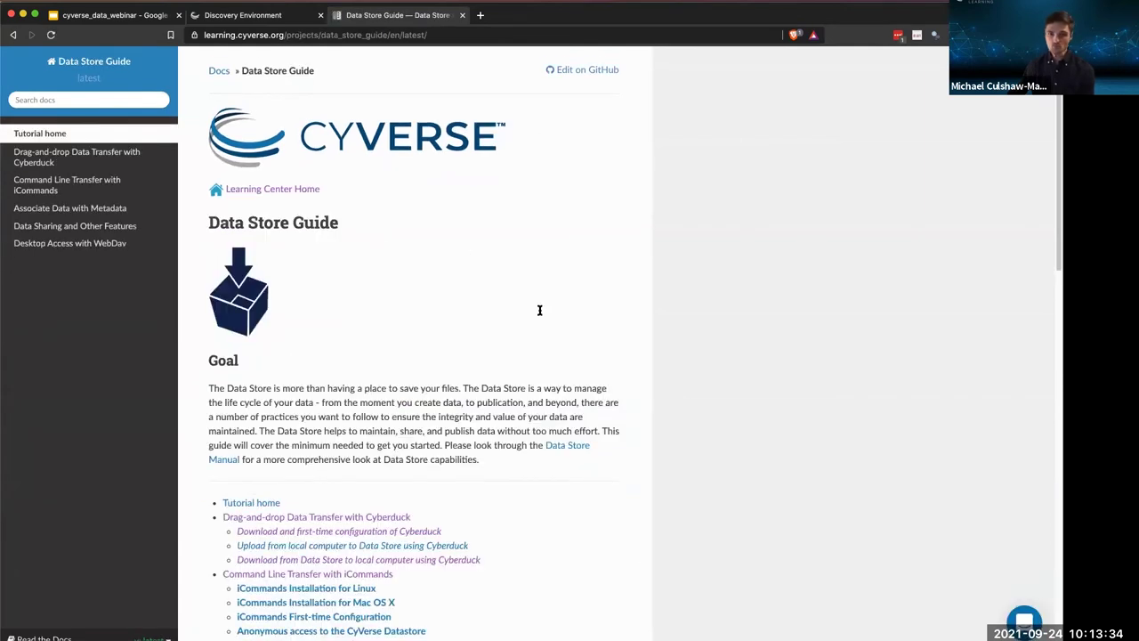
- Open the guide's Drag-and-drop Data Transfer with Cyberduck page
scroll(445, 499, "down", 10)
scroll(397, 471, "up", 6)
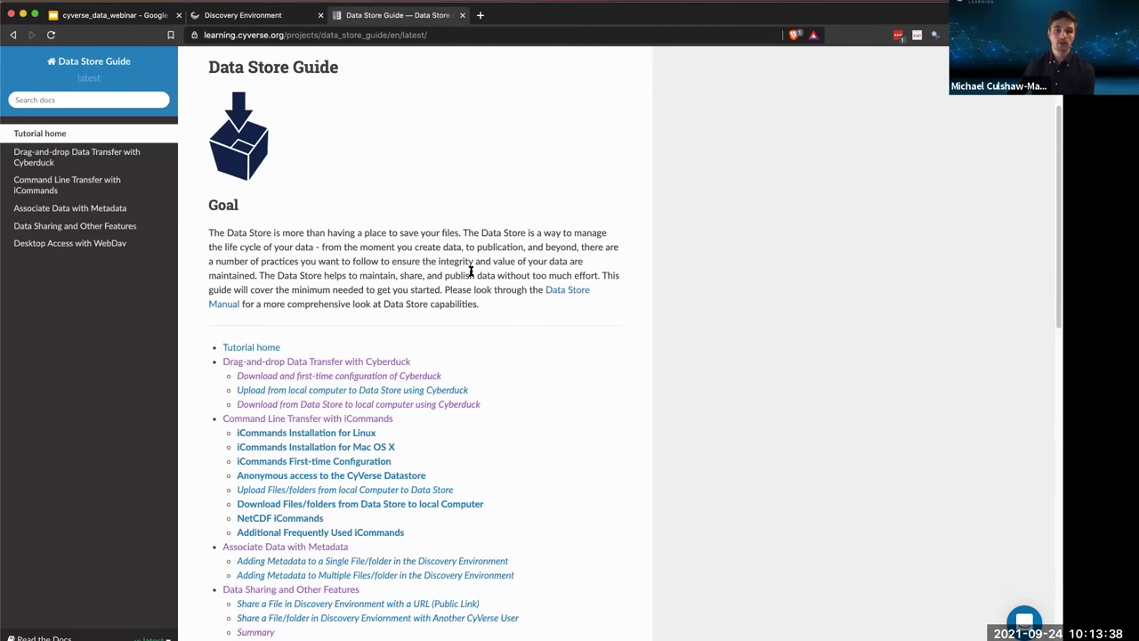
scroll(470, 276, "down", 2)
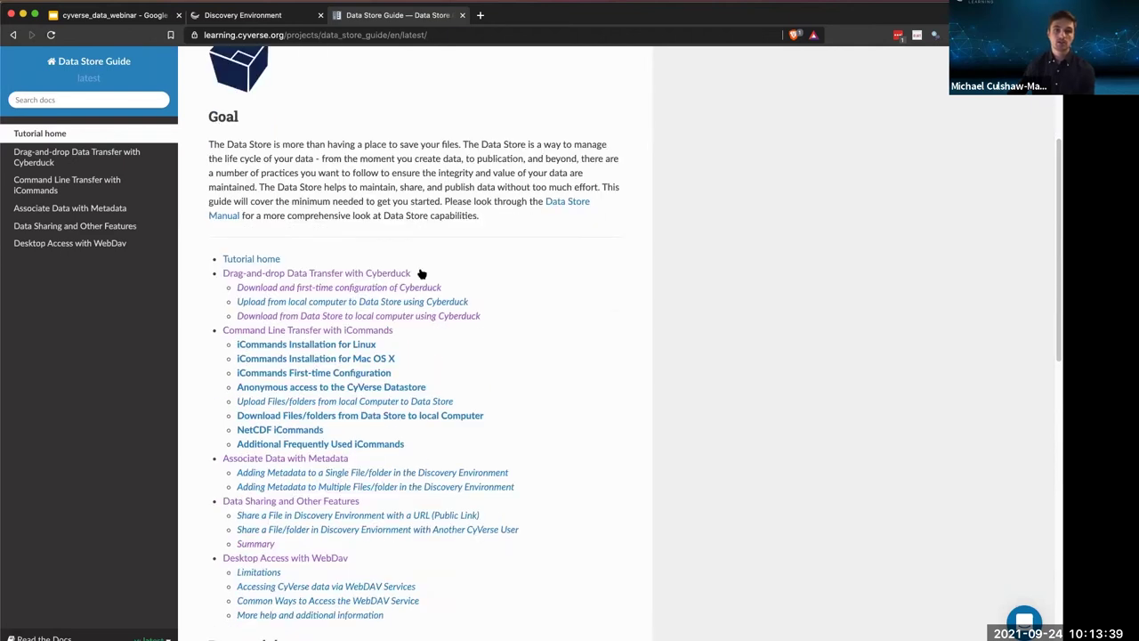
left_click(310, 276)
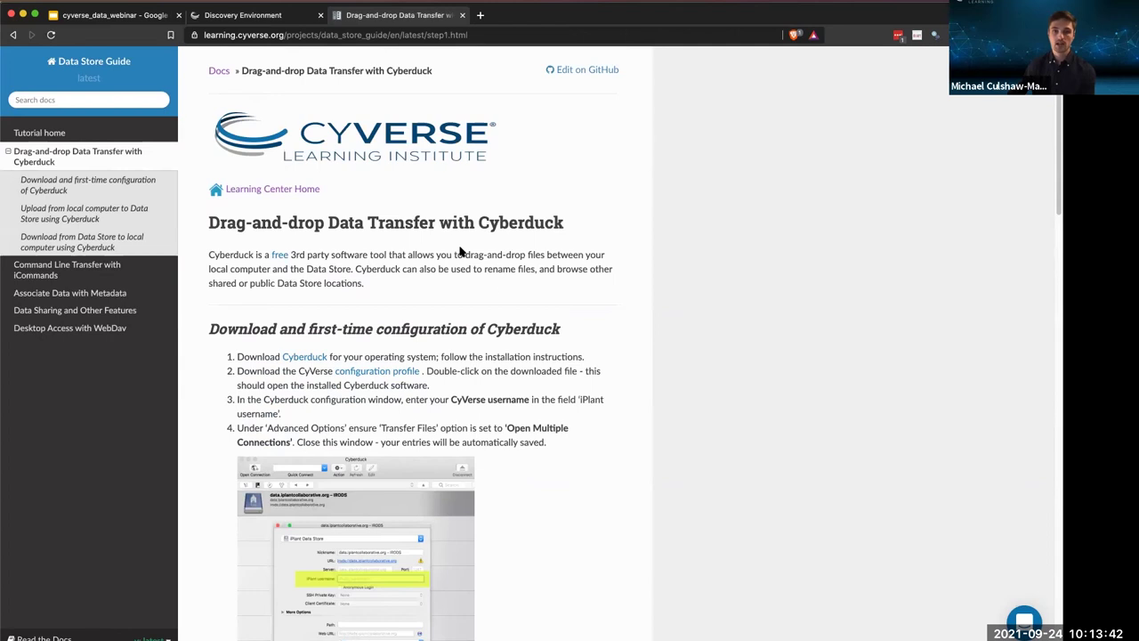
scroll(511, 283, "down", 5)
scroll(404, 418, "up", 5)
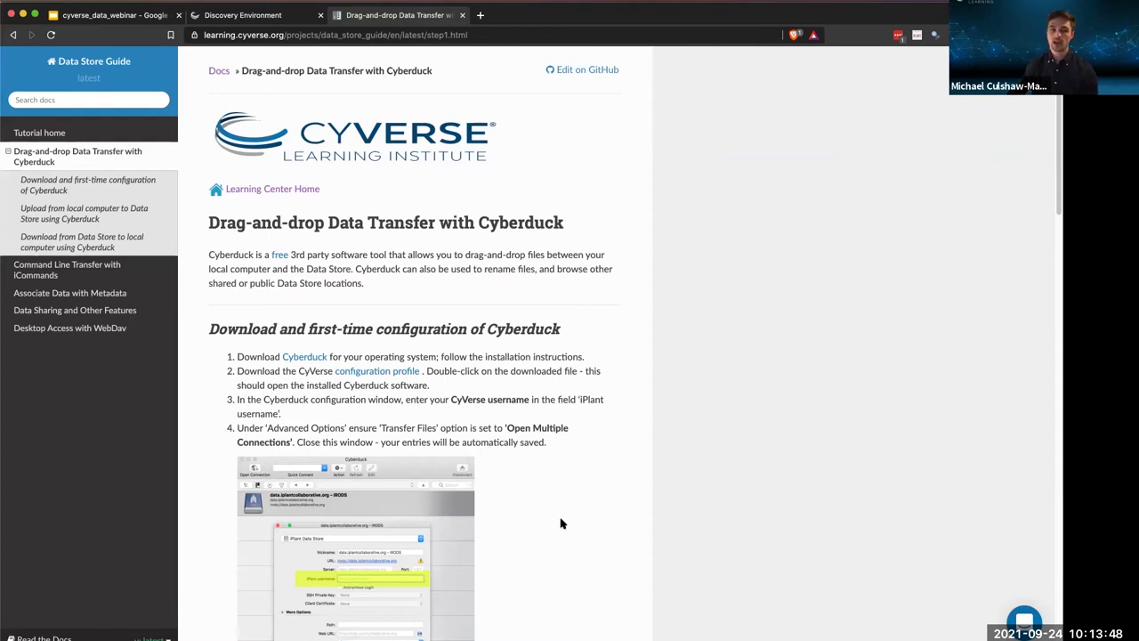
- Launch Cyberduck, move its transfer history aside, and open Finder at data_webinar
mouse_move(600, 632)
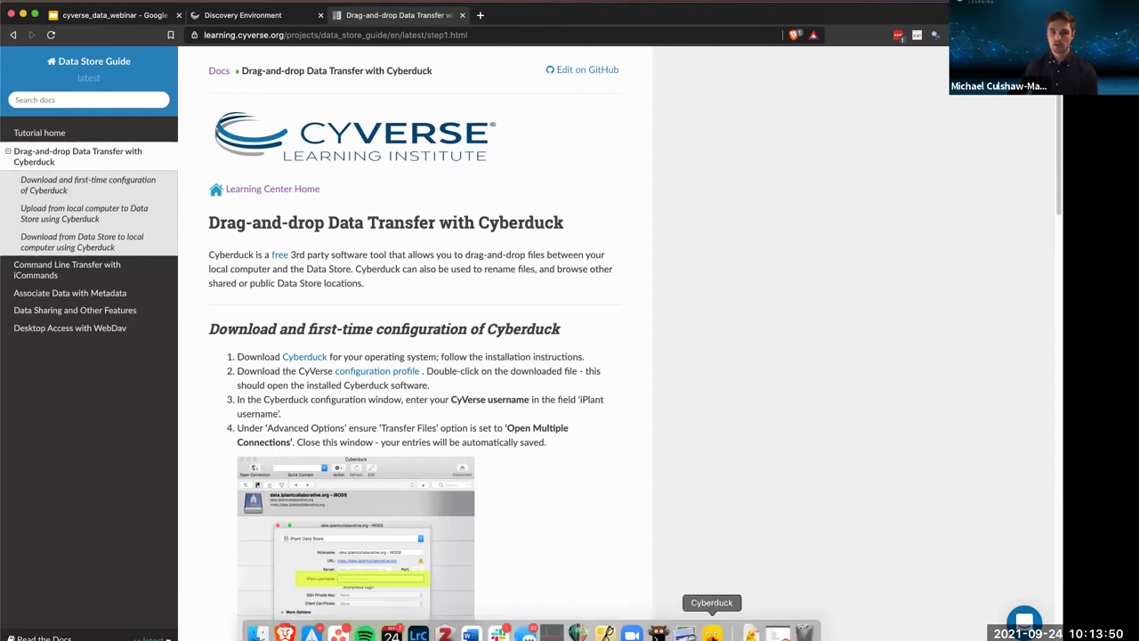
left_click(712, 632)
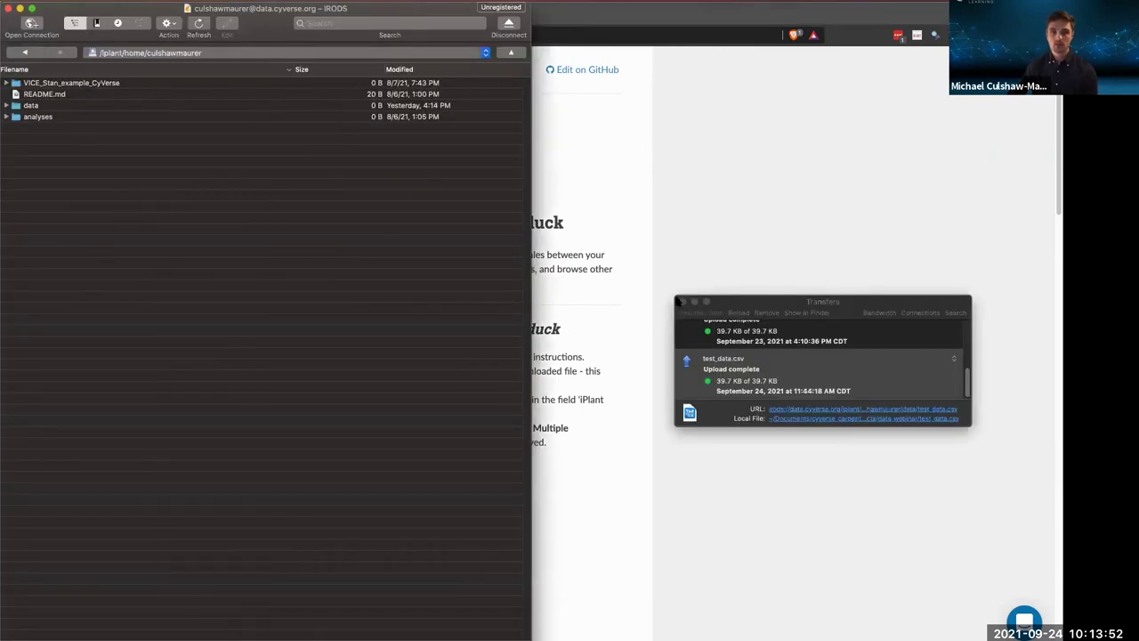
left_click_drag(679, 301, 548, 319)
left_click(130, 230)
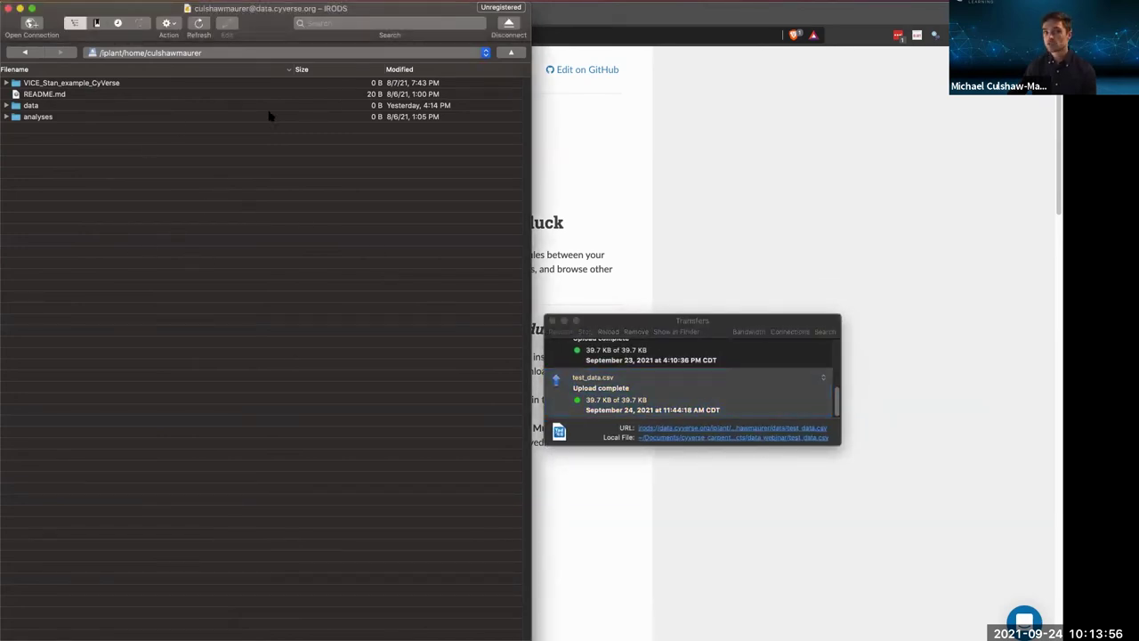
mouse_move(444, 633)
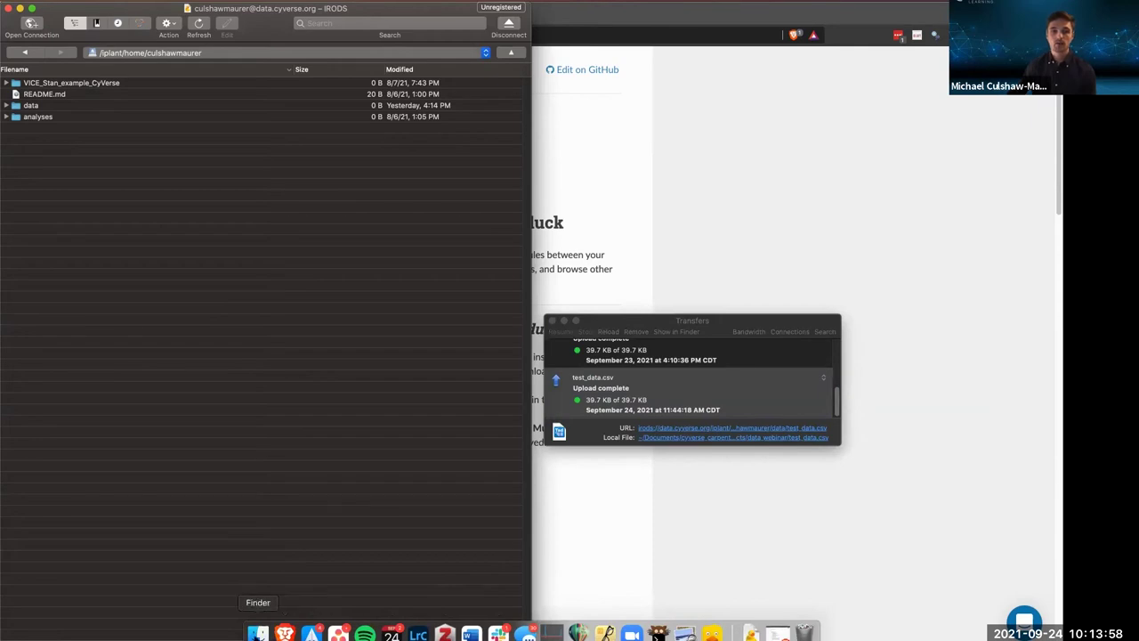
left_click(258, 633)
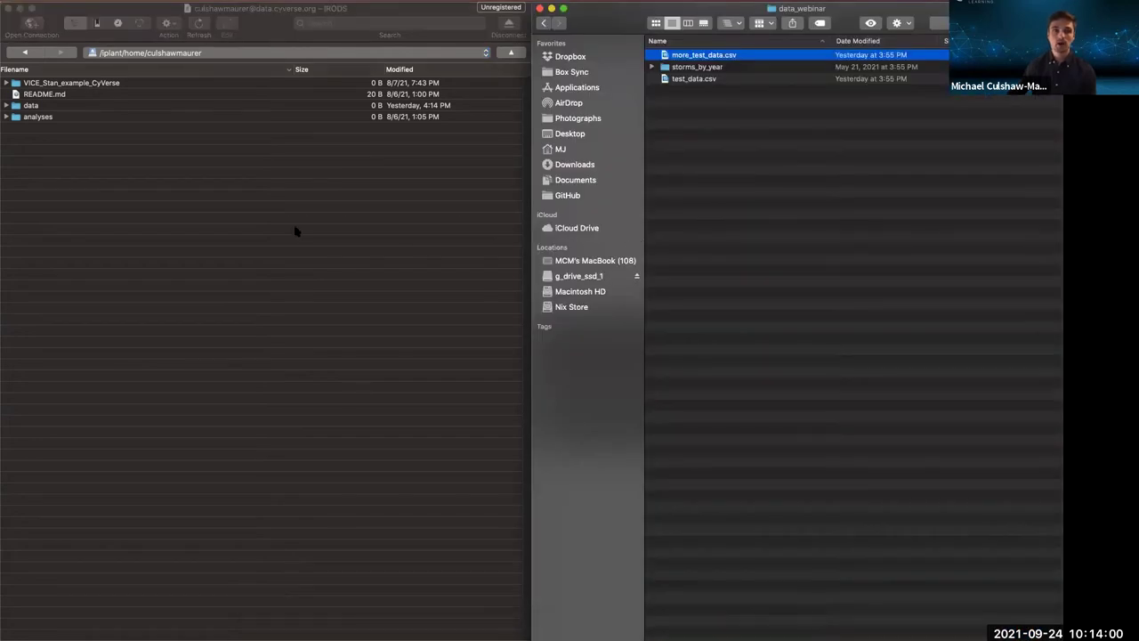
left_click(76, 149)
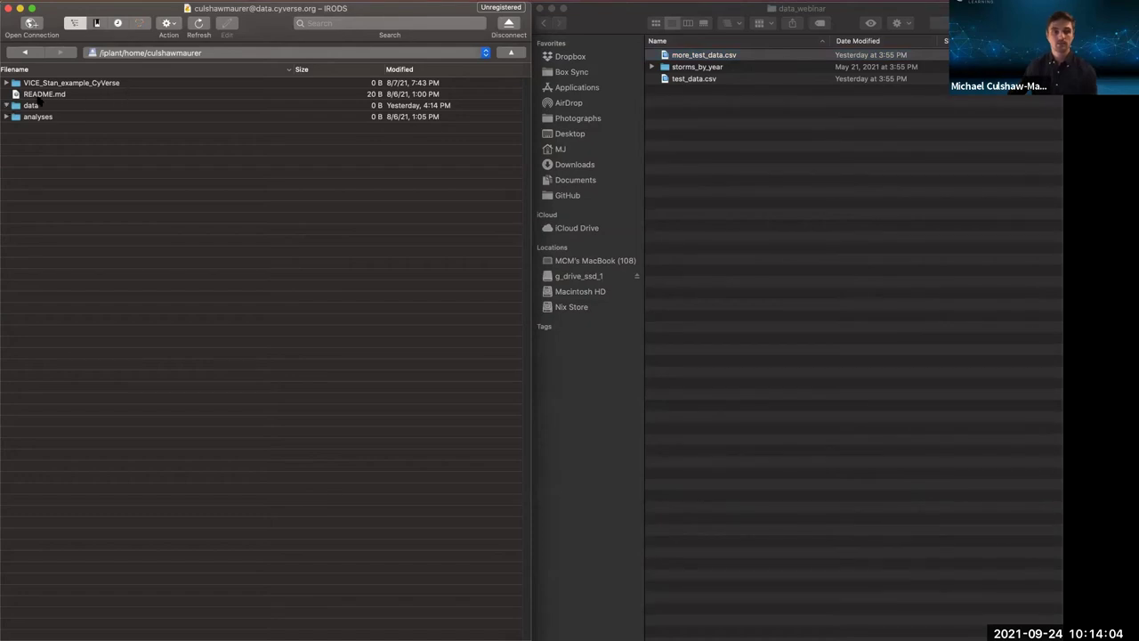
- Refresh the Cyberduck listing, retry the failed connection, and select test_data.csv
left_click(198, 22)
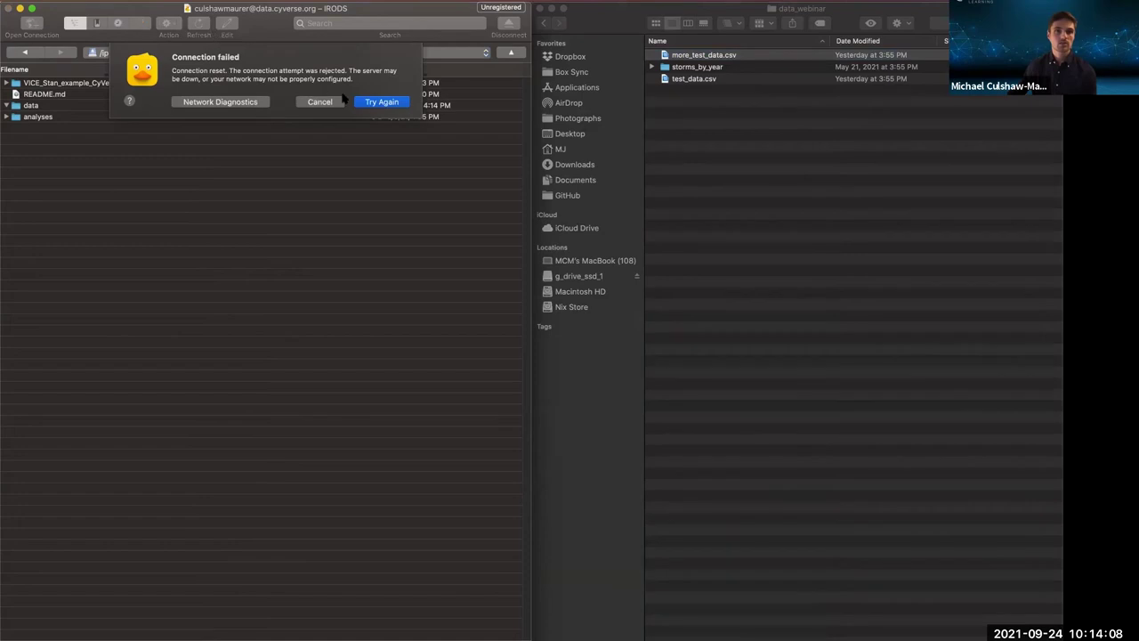
left_click(364, 102)
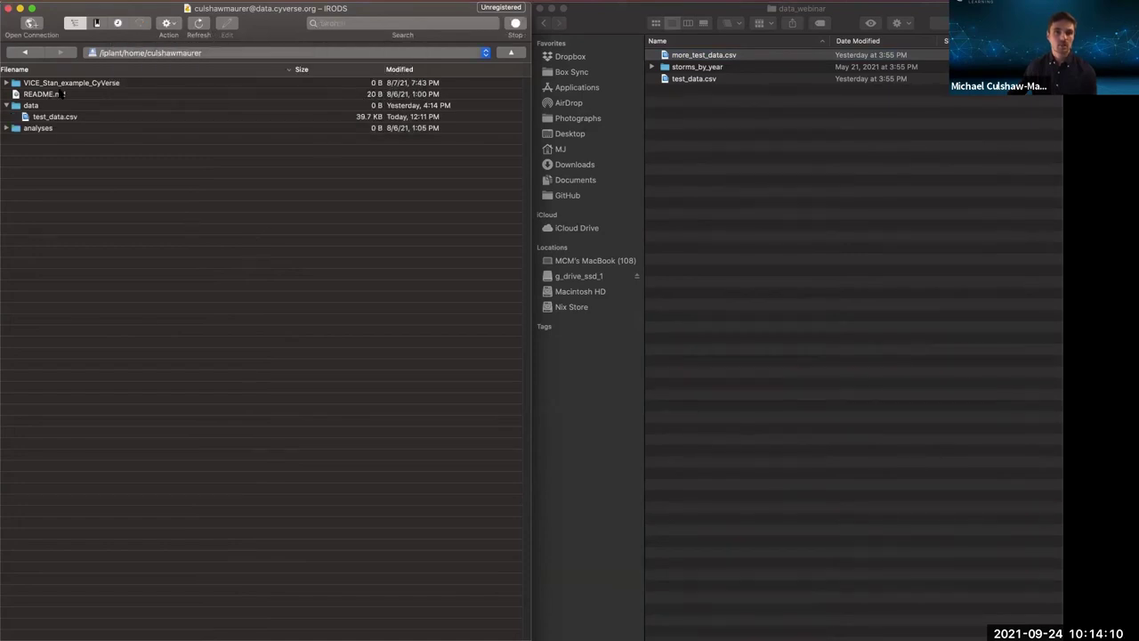
left_click(43, 117)
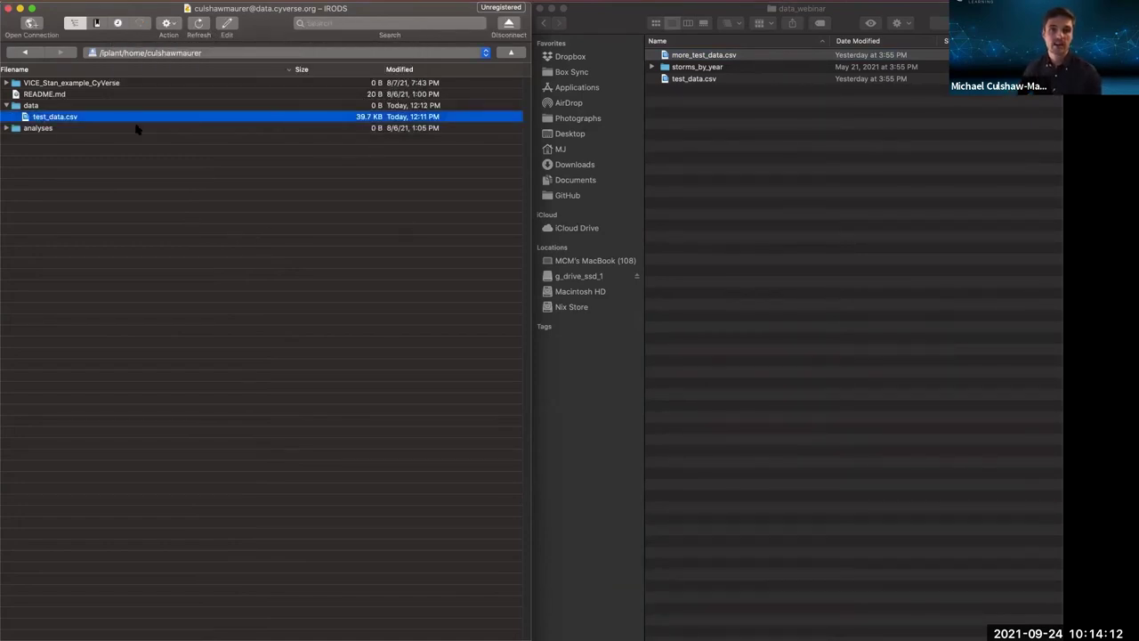
left_click(716, 56)
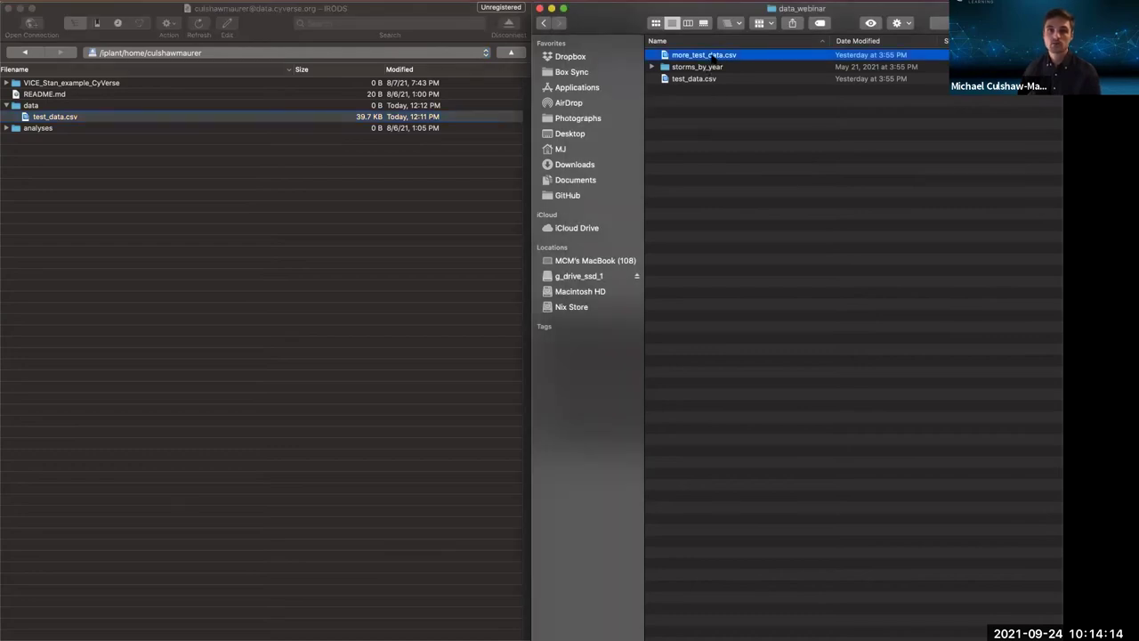
- Drag more_test_data.csv from Finder into Cyberduck's data folder to upload it
left_click_drag(716, 56, 67, 105)
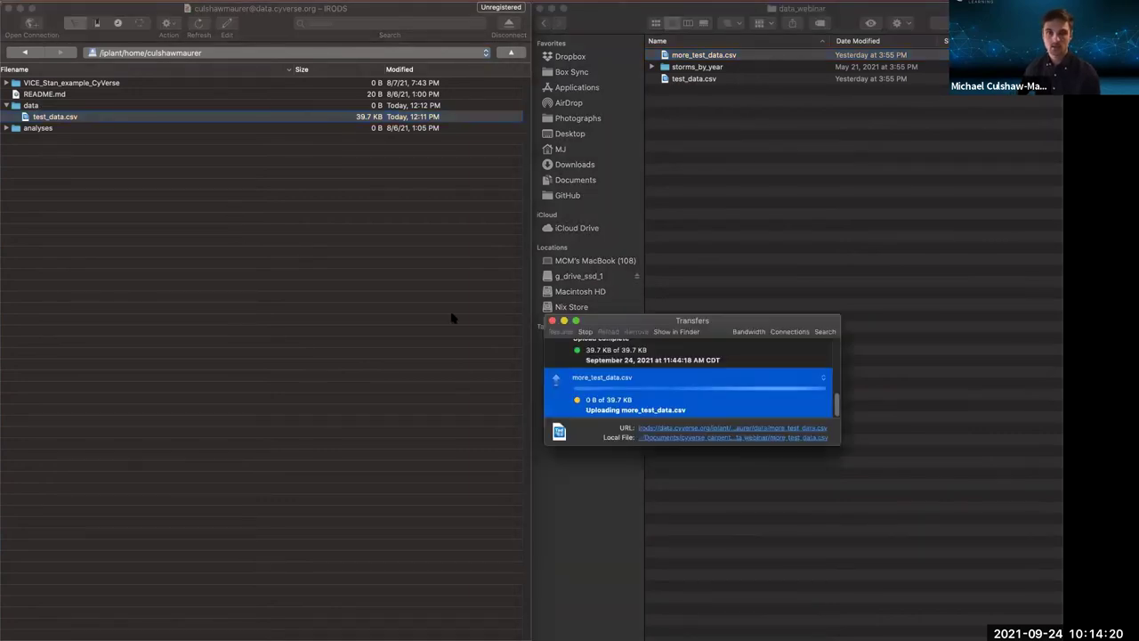
left_click_drag(534, 306, 304, 256)
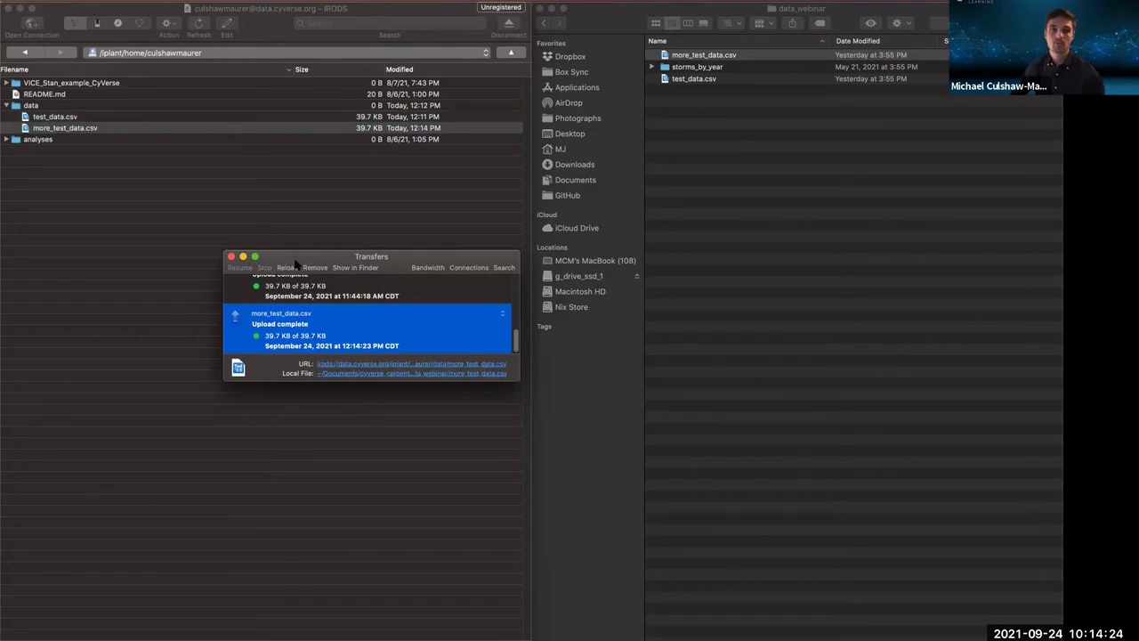
left_click_drag(339, 259, 482, 327)
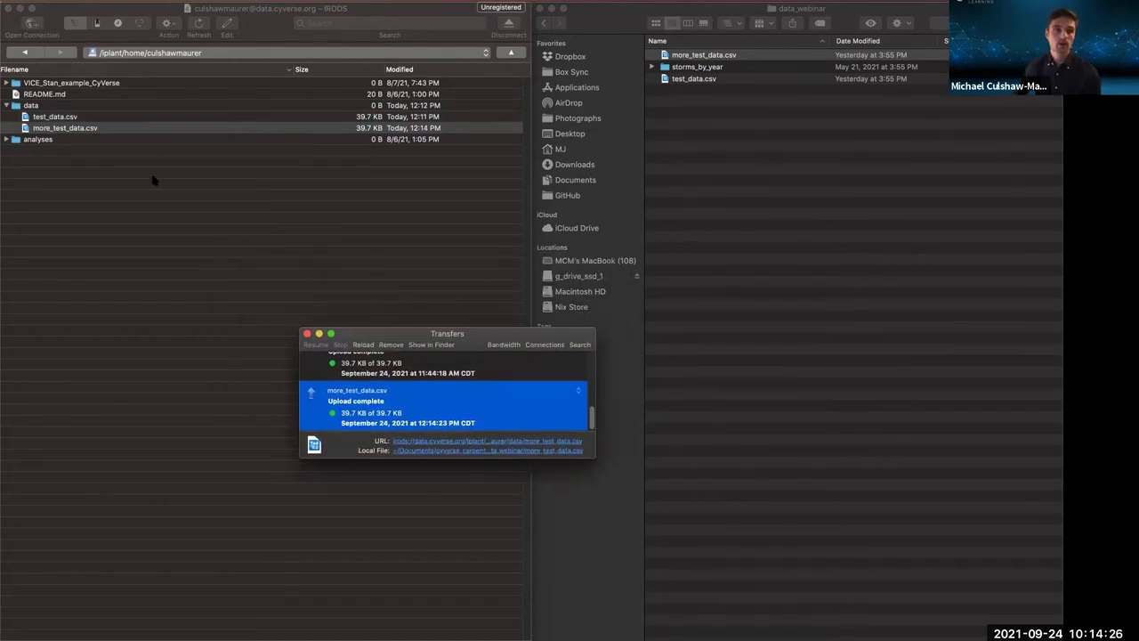
- Delete the uploaded more_test_data.csv from the data folder and confirm the deletion
left_click(86, 130)
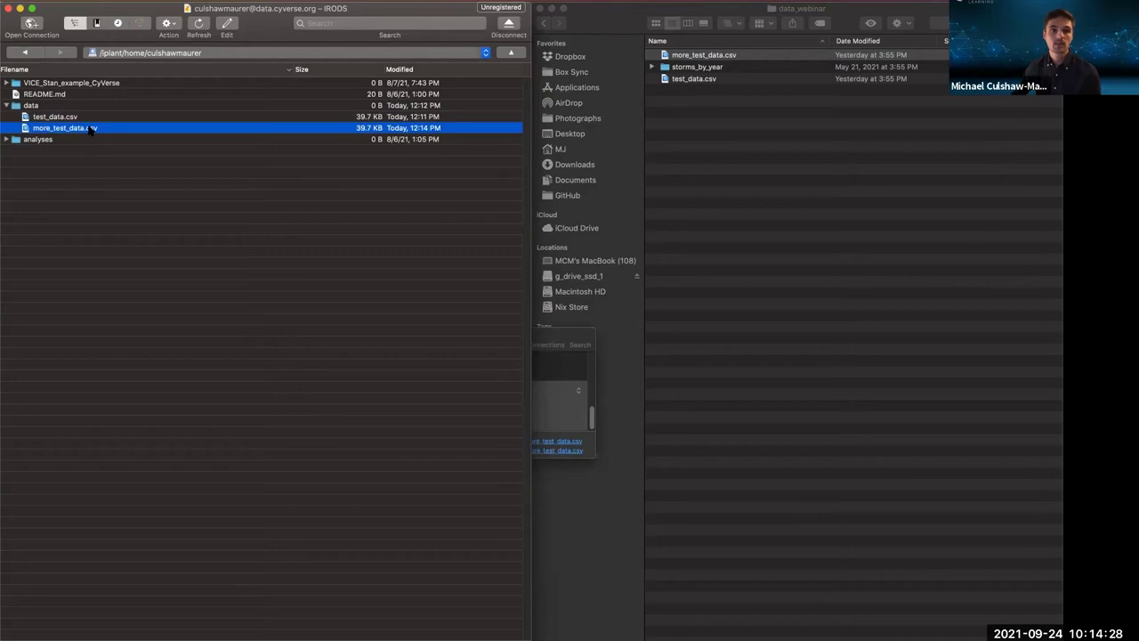
right_click(92, 130)
left_click(166, 337)
left_click(351, 103)
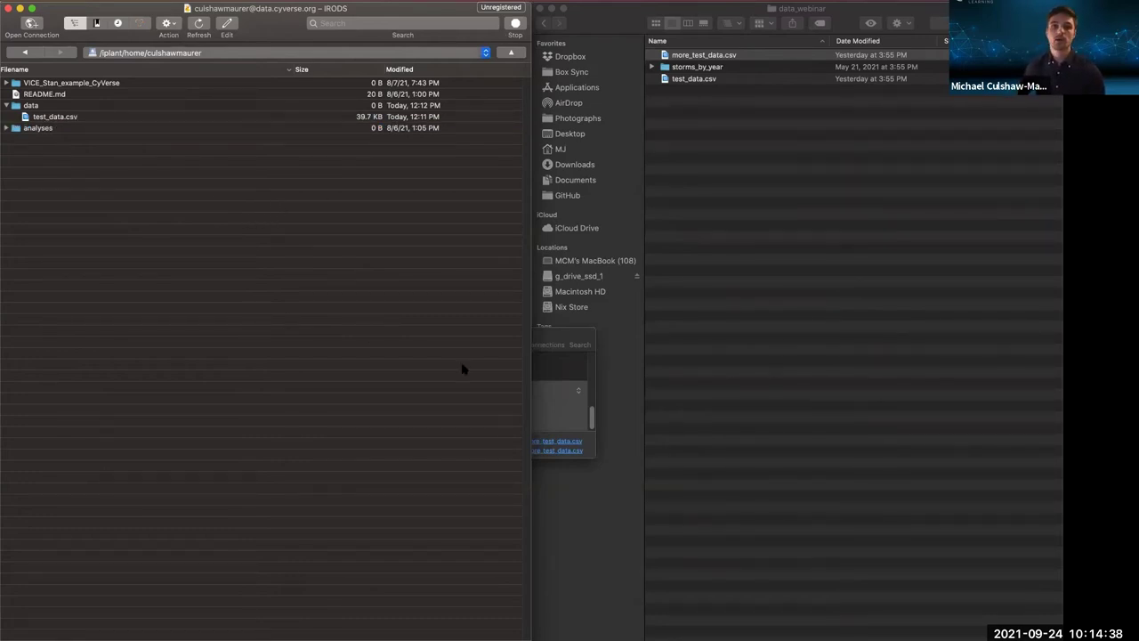
left_click_drag(552, 329, 910, 329)
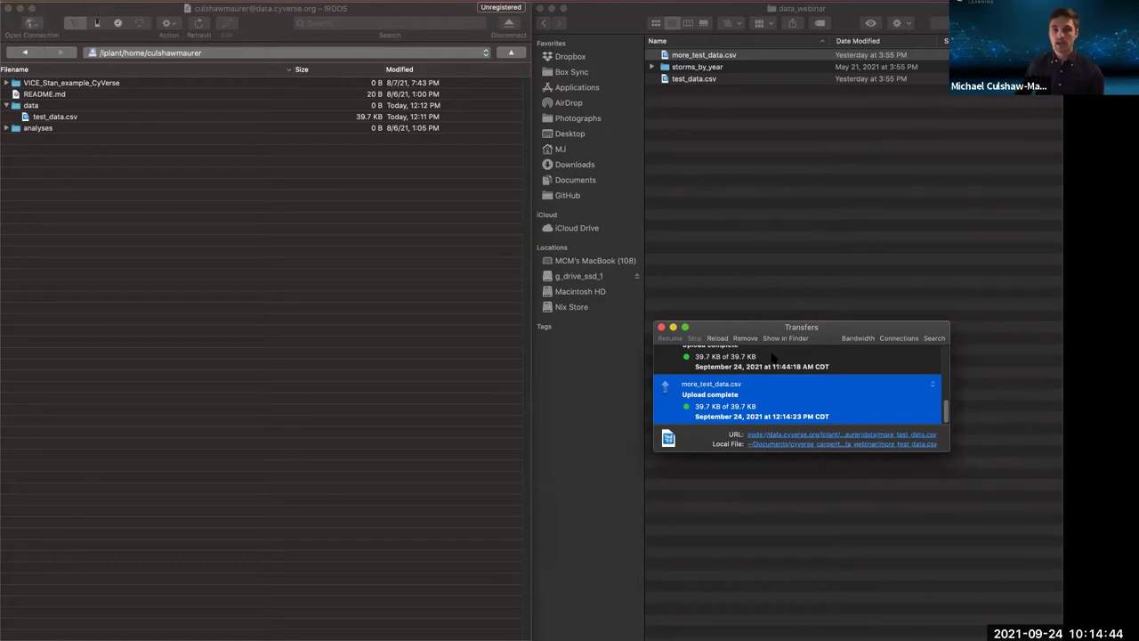
left_click_drag(735, 333, 256, 350)
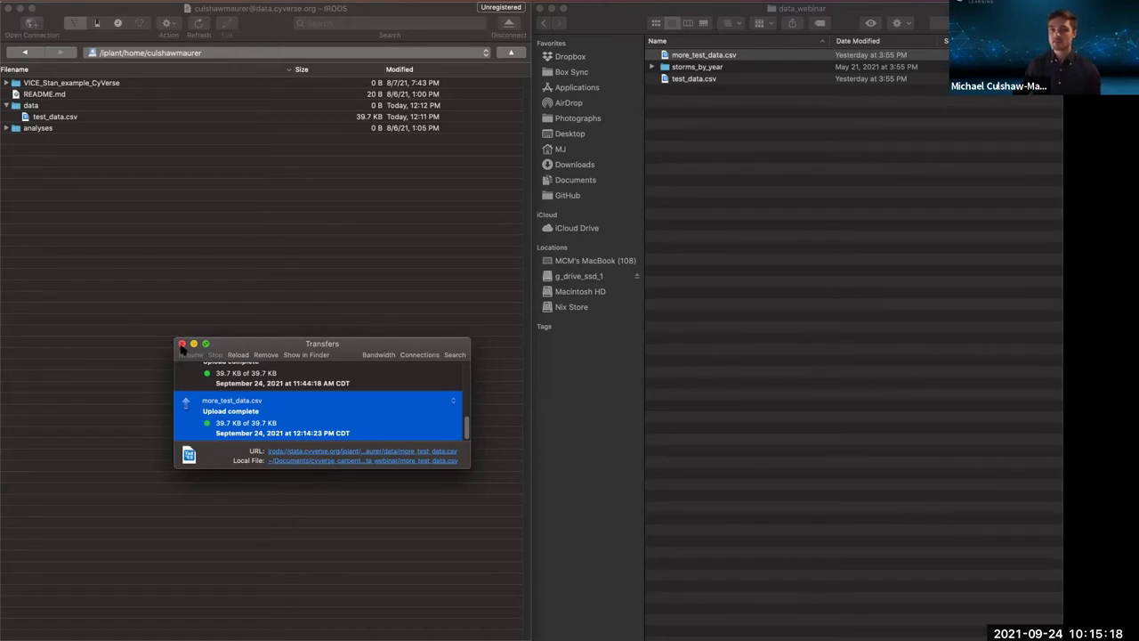
- Close the transfer history and open the Data Store Guide's Command Line Transfer with iCommands page
left_click(182, 344)
key("super+Tab")
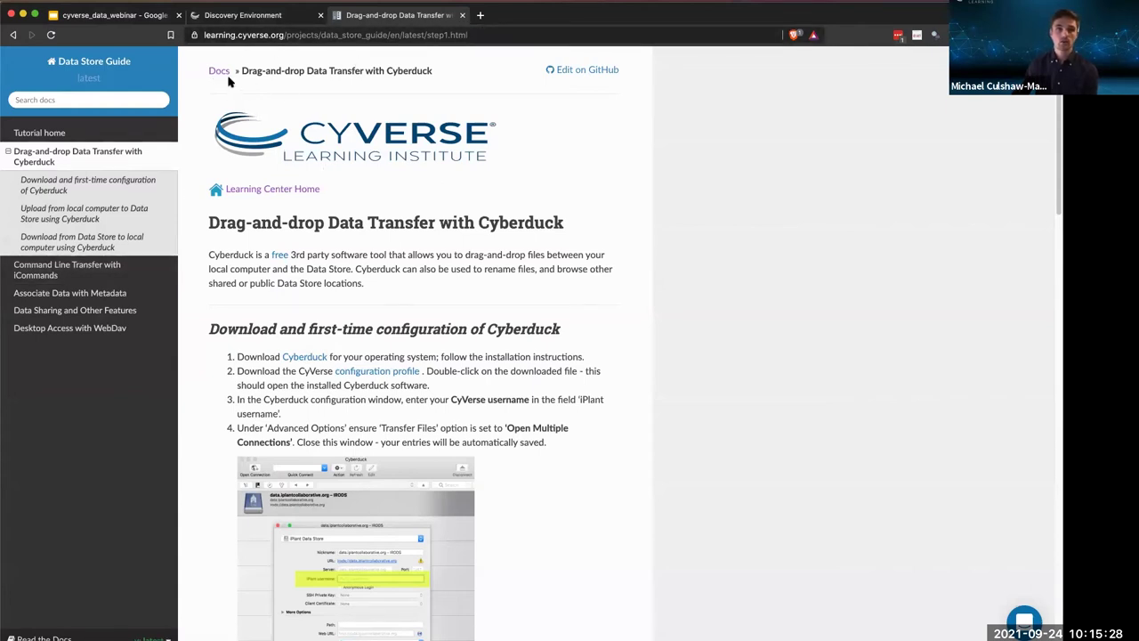
left_click(74, 66)
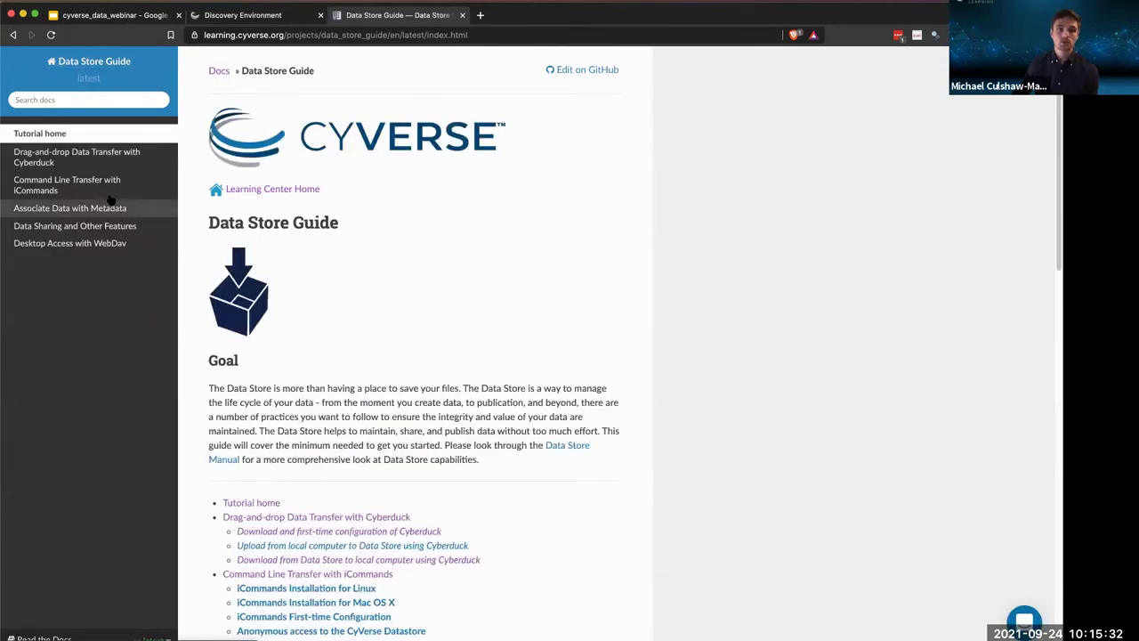
left_click(89, 194)
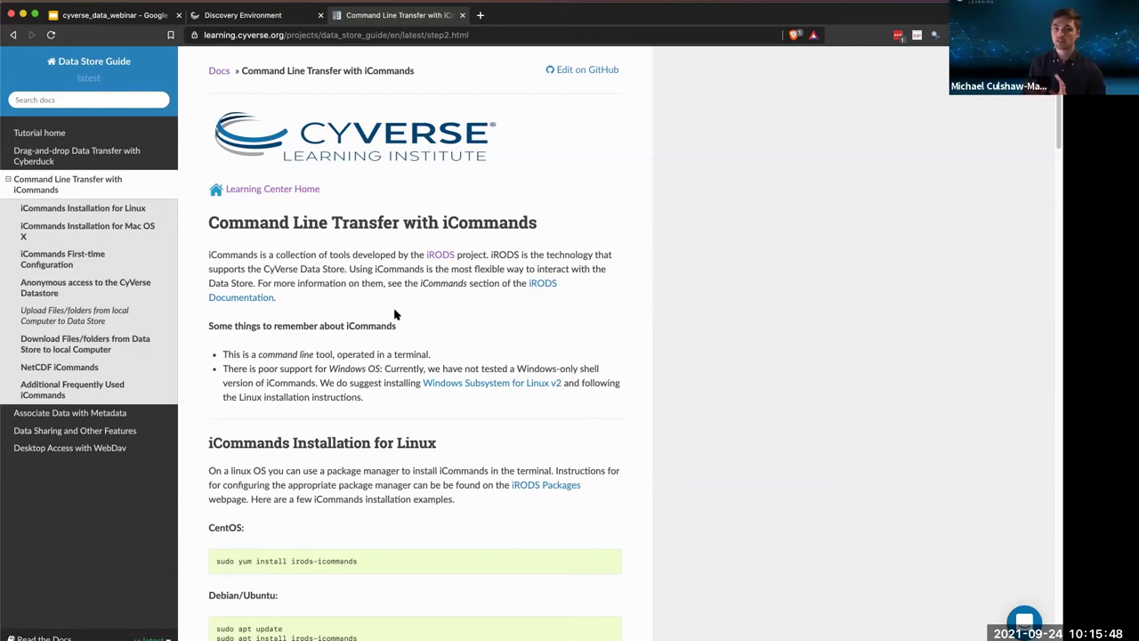
- In kitty, list the local data_webinar folder and the storms_by_year CSV files
mouse_move(682, 634)
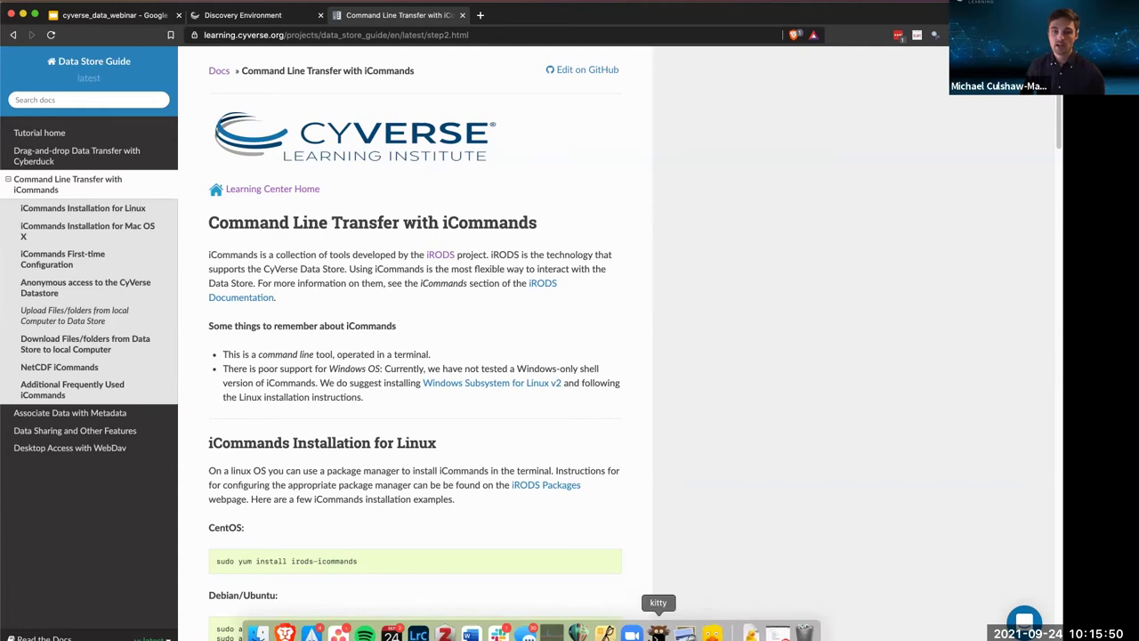
left_click(658, 633)
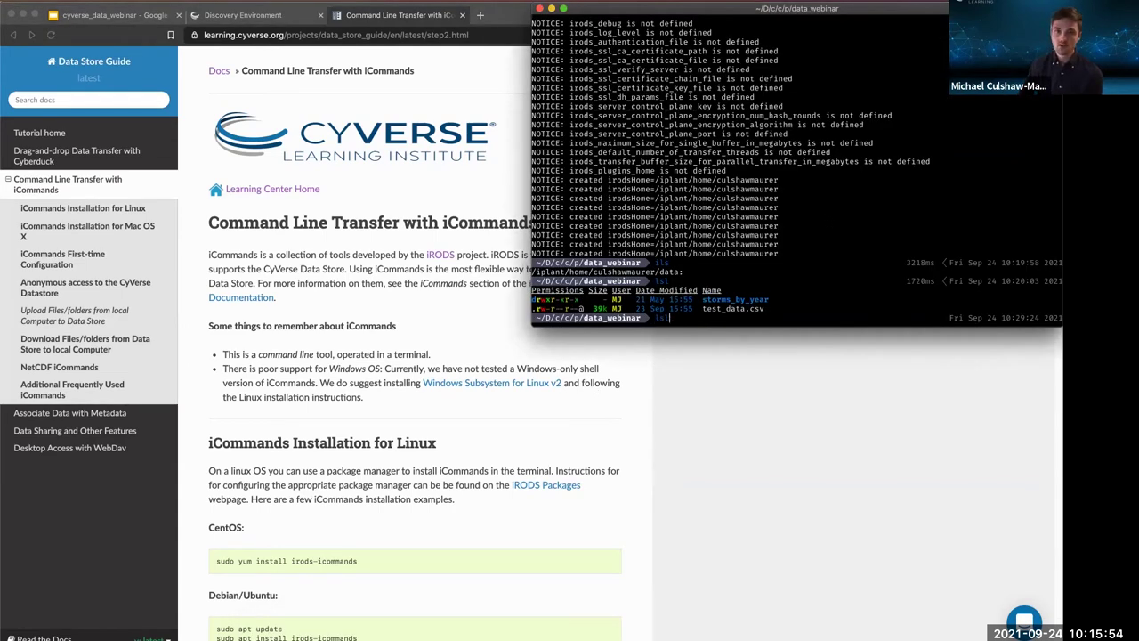
type("lsl")
key("Return")
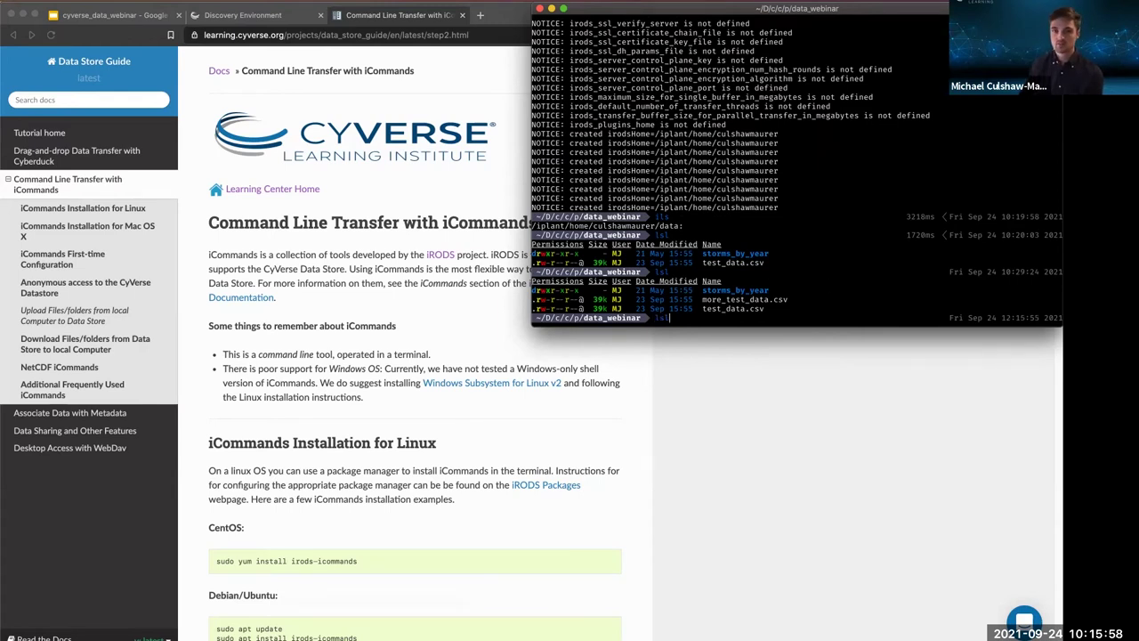
type("lsl sto")
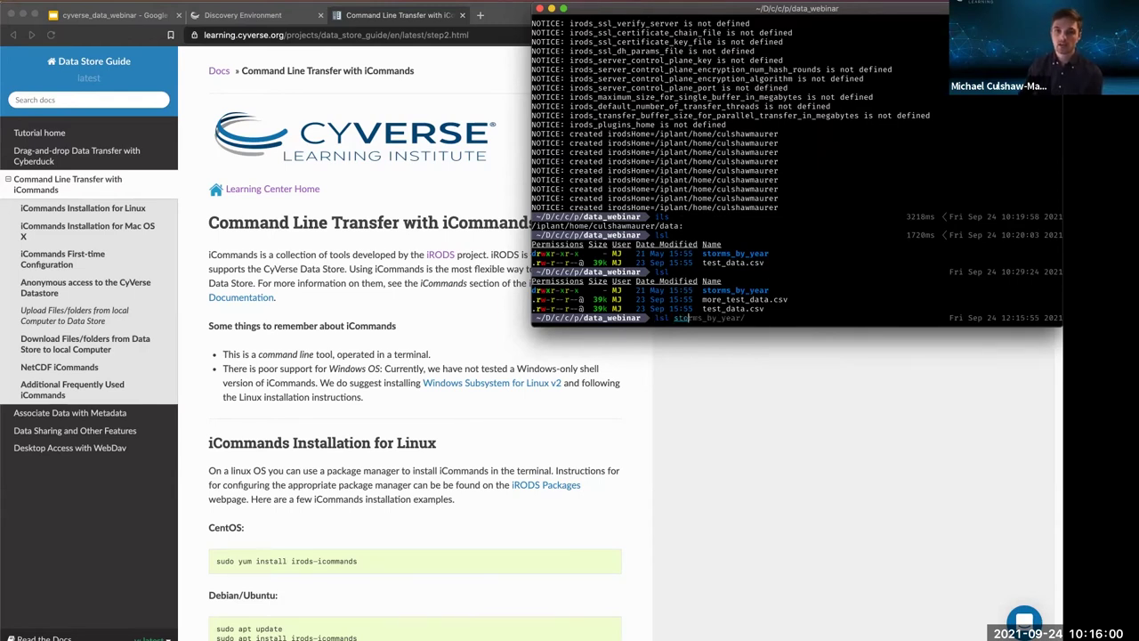
key("Right")
key("Return")
scroll(792, 169, "up", 5)
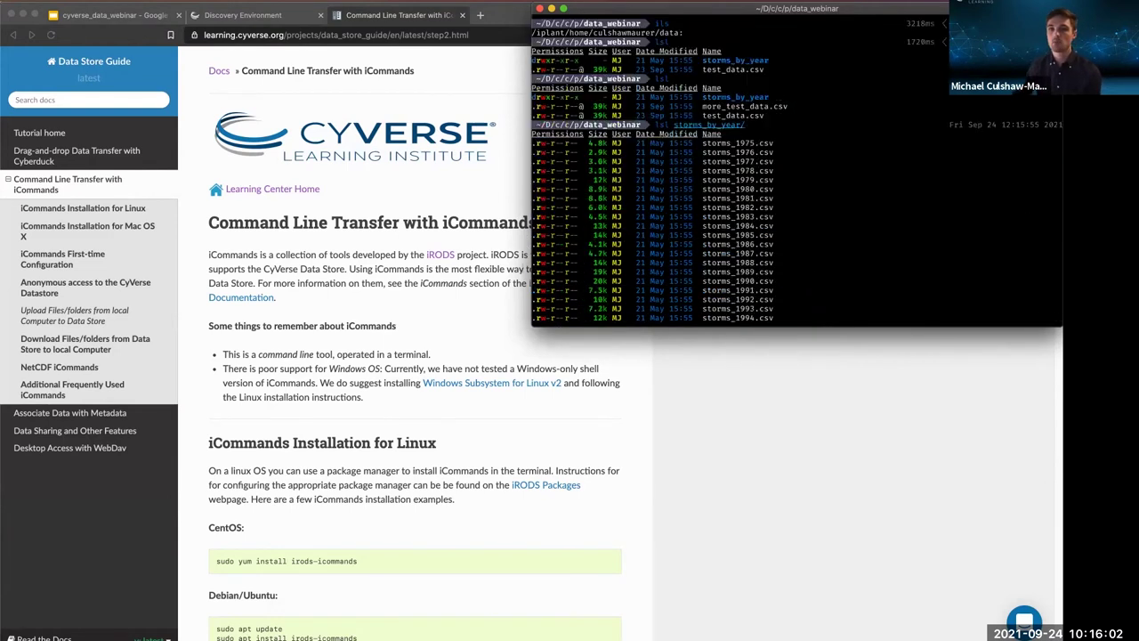
scroll(793, 169, "down", 5)
scroll(792, 169, "up", 10)
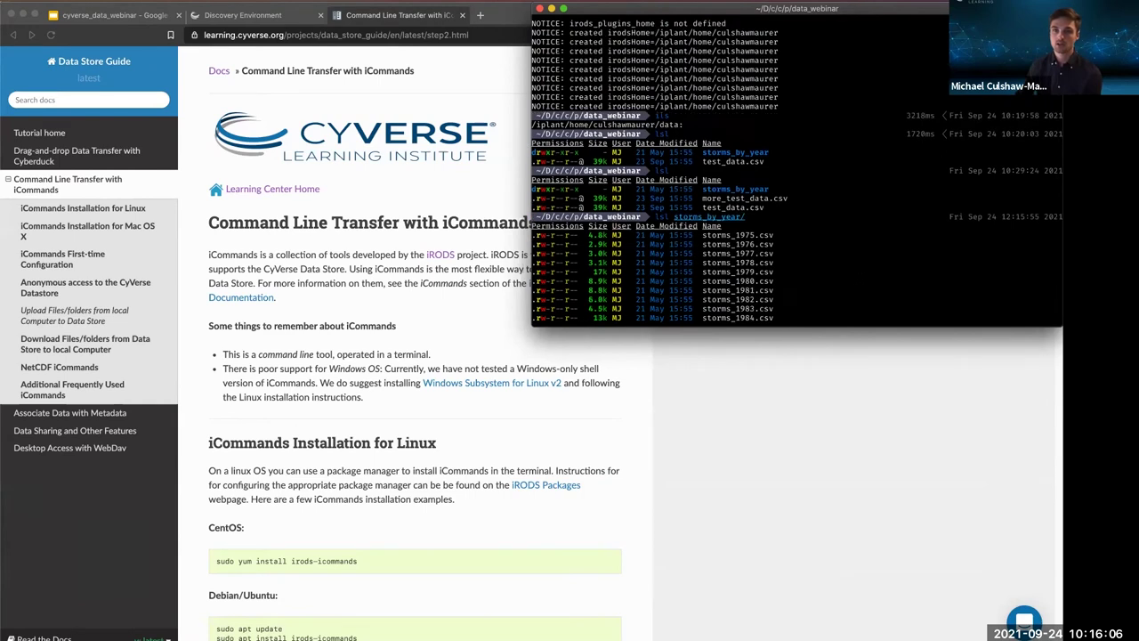
scroll(796, 169, "down", 10)
scroll(797, 169, "up", 7)
scroll(797, 169, "down", 8)
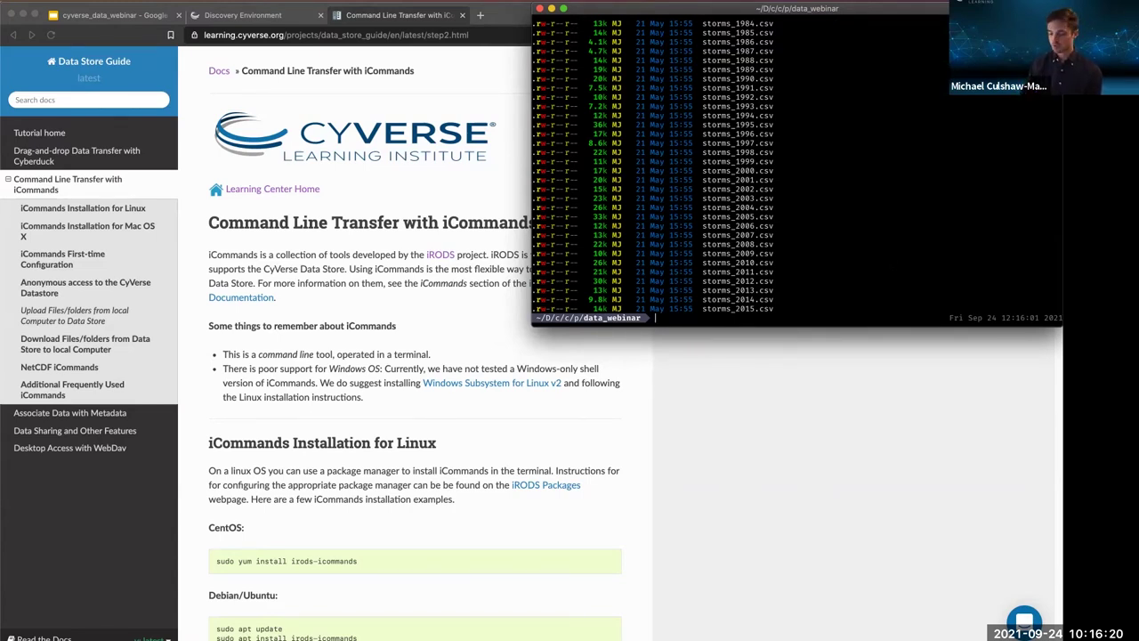
- Print the local working directory and the Data Store working directory, highlighting the iRODS path
type("pwd")
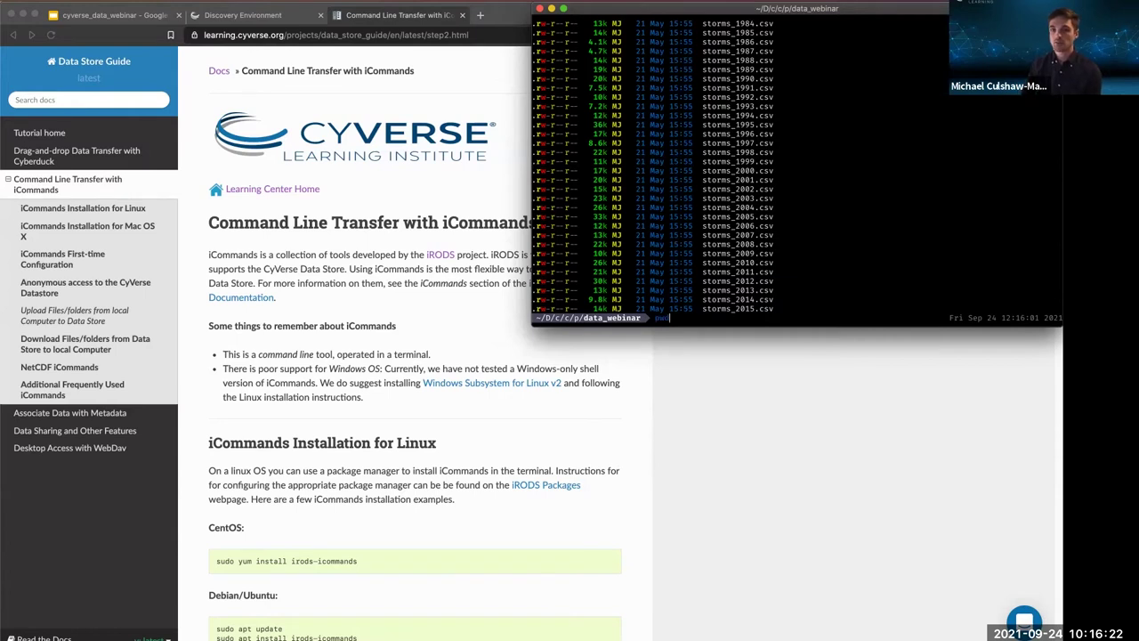
key("Return")
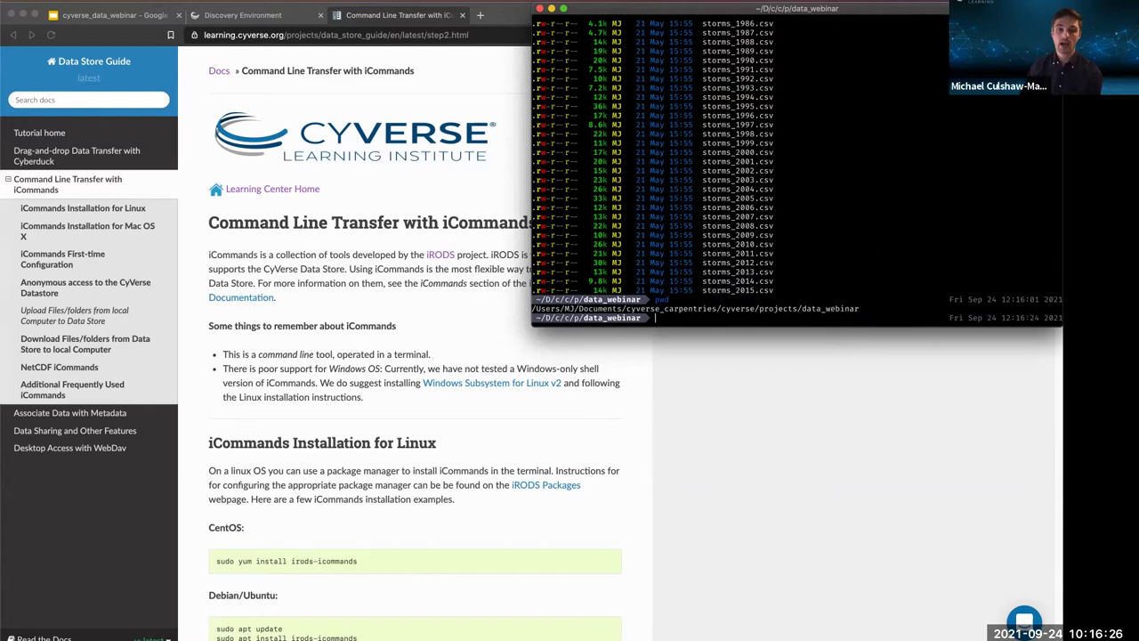
type("il")
key("Return")
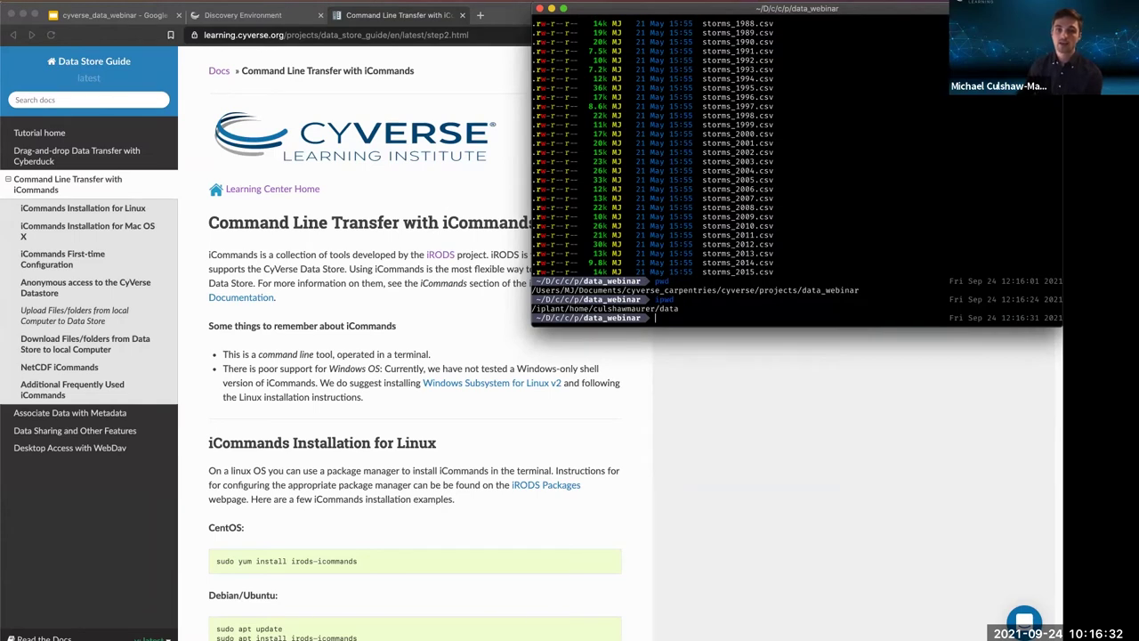
left_click_drag(679, 308, 535, 308)
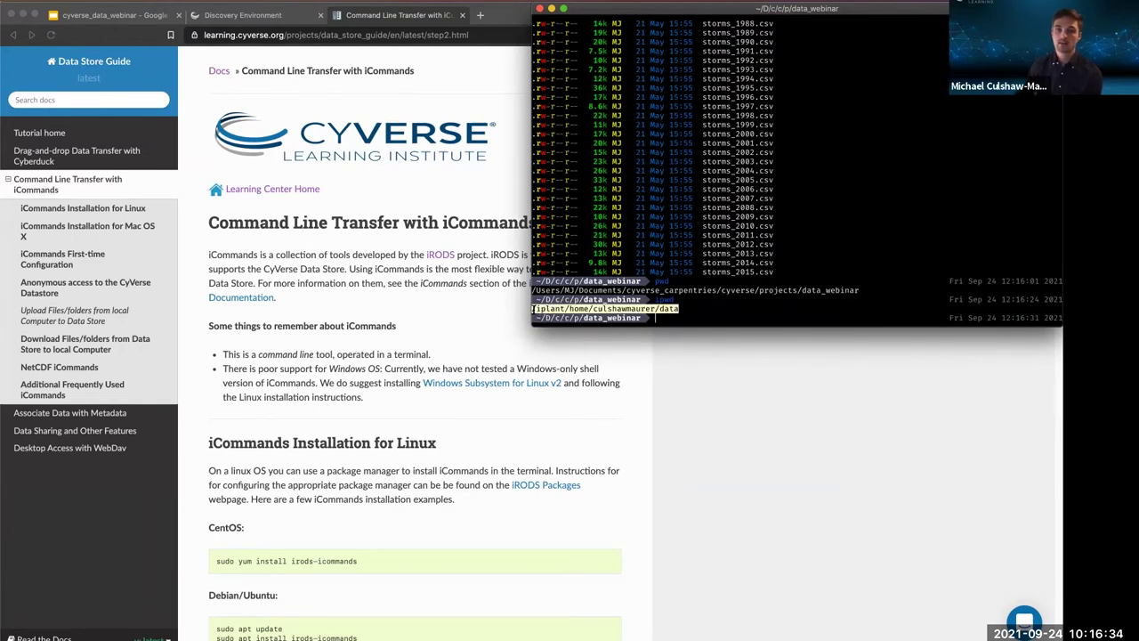
left_click_drag(679, 308, 532, 308)
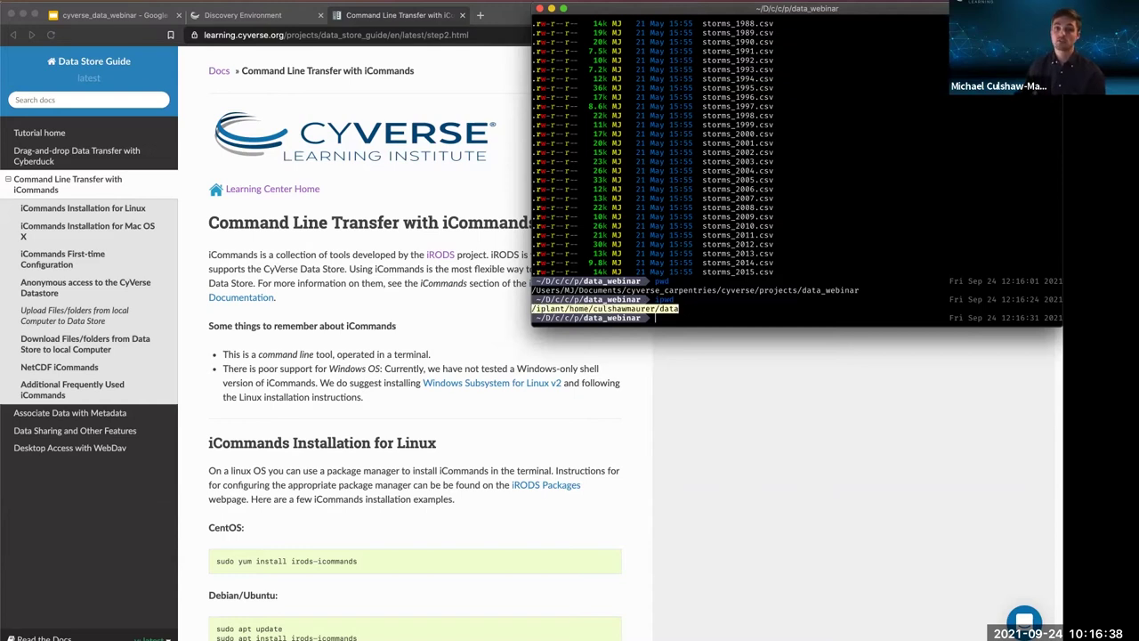
left_click(533, 308)
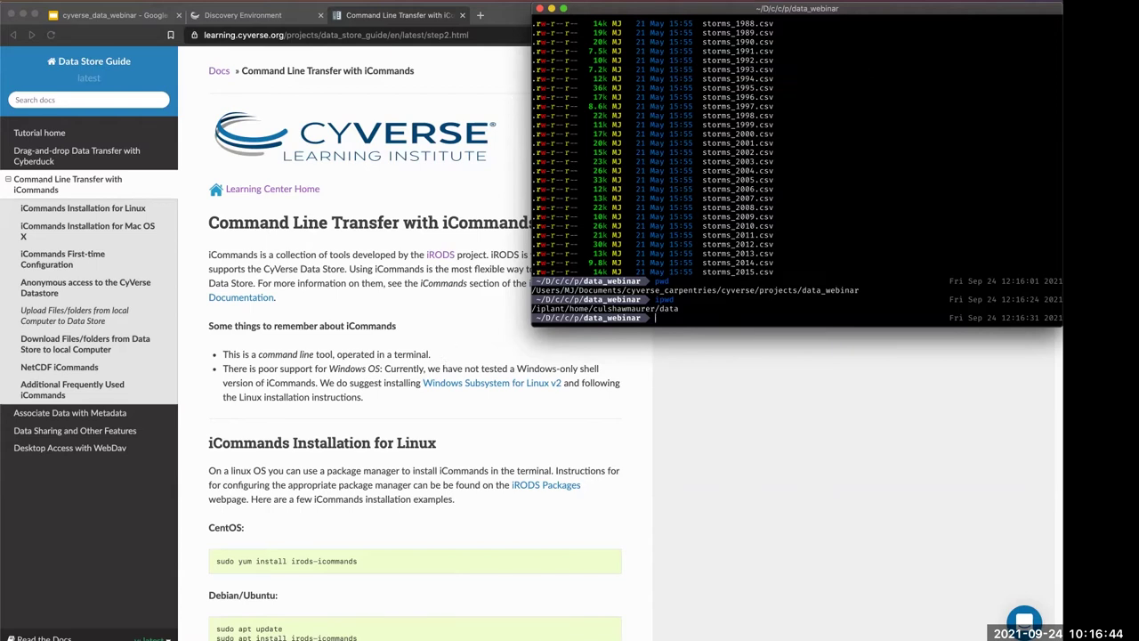
- Enlarge the bash terminal window and its text, placing it beside the docs page
left_click(80, 0)
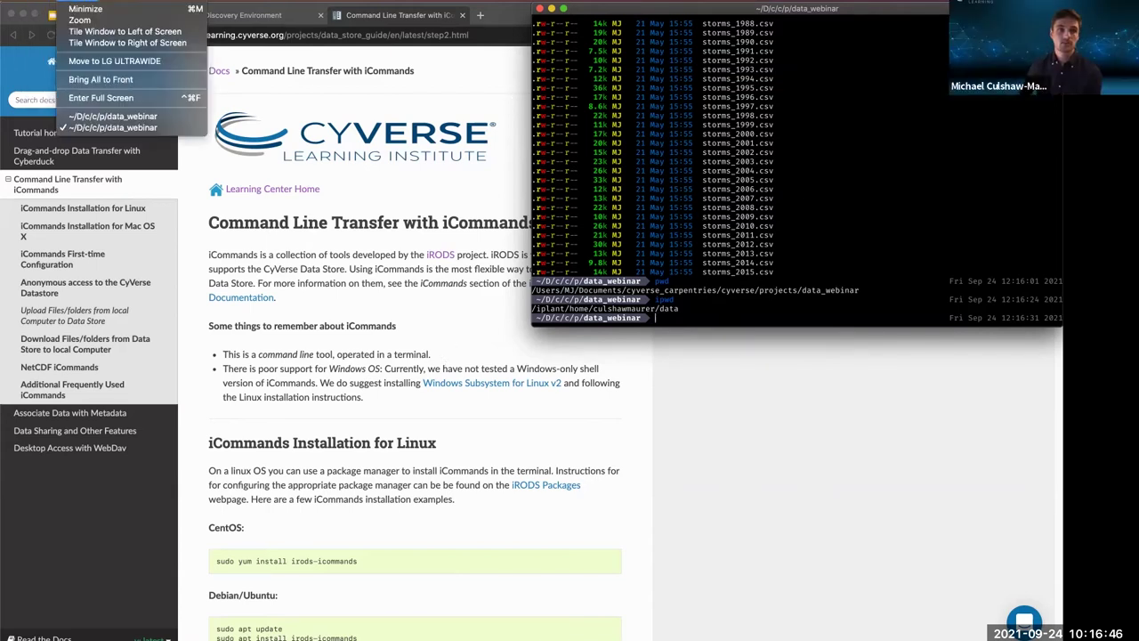
key("Escape")
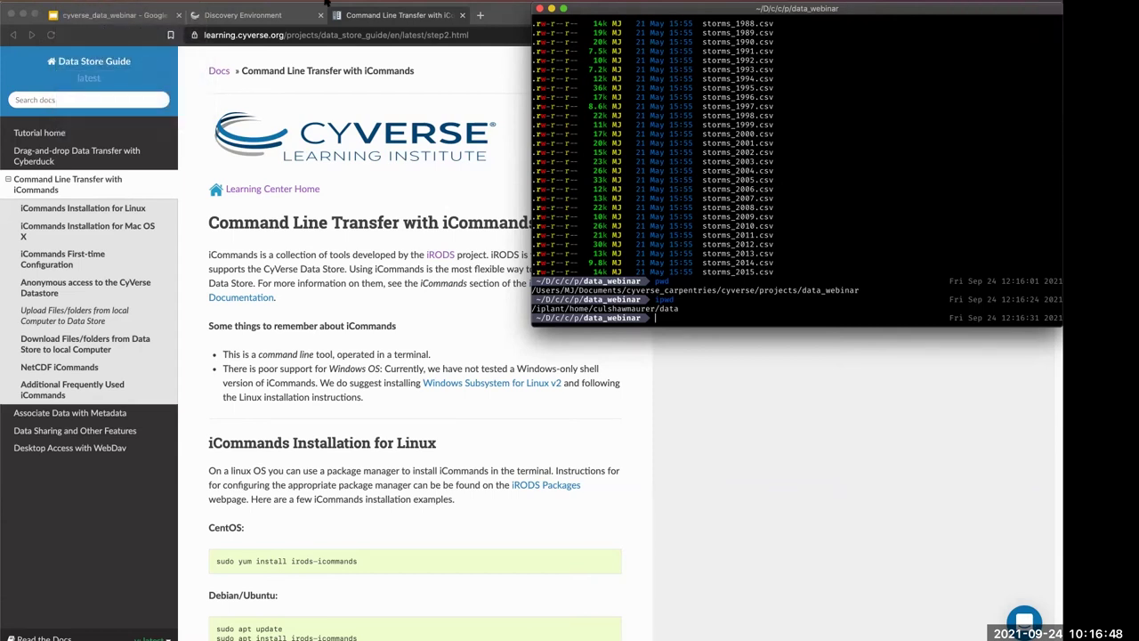
left_click(79, 2)
left_click(79, 16)
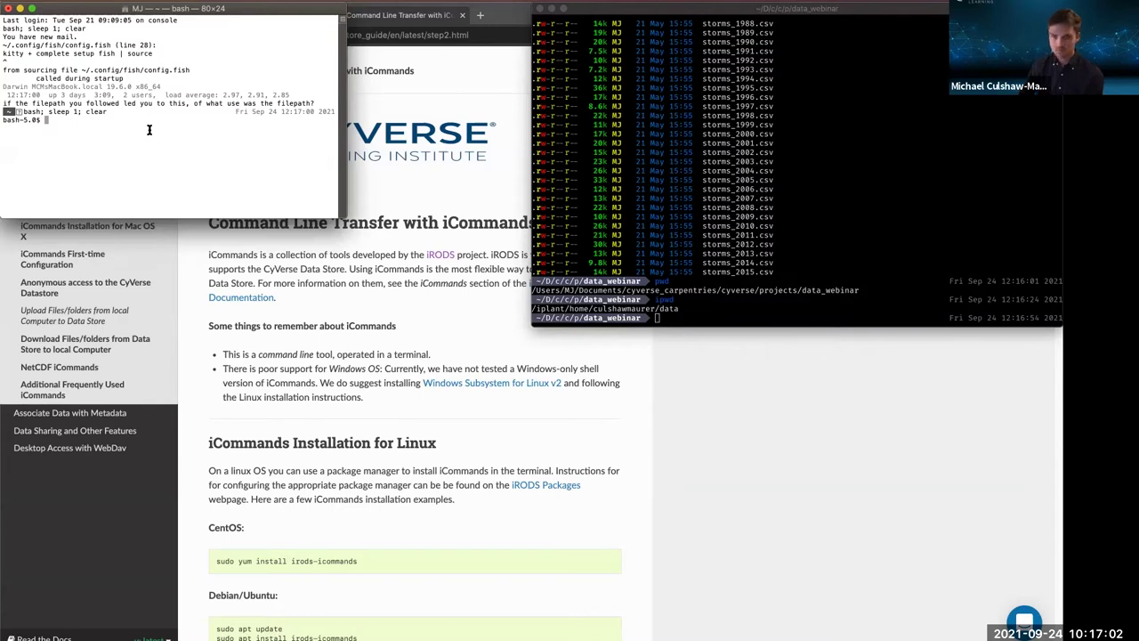
key("super+plus")
key("super+plus")
key("super+plus")
key("super+plus")
key("super+plus")
key("super+plus")
key("super+plus")
key("super+plus")
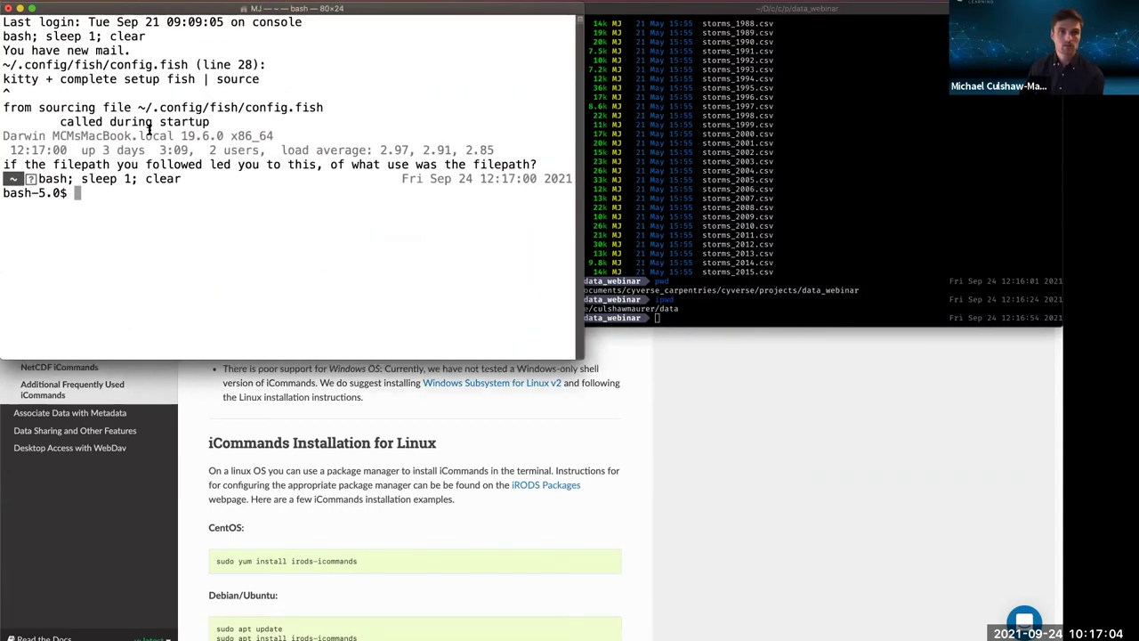
key("ctrl+alt+Right")
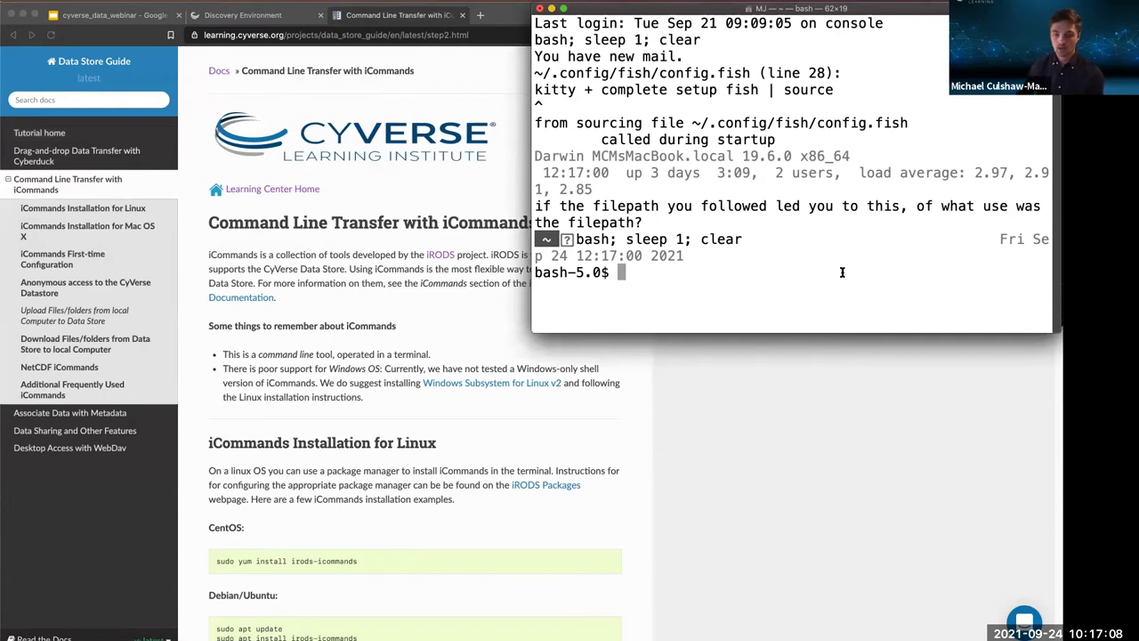
- List the home folder, then move into Documents/cyverse_carpentries/cyverse and list its contents
type("ls")
key("Return")
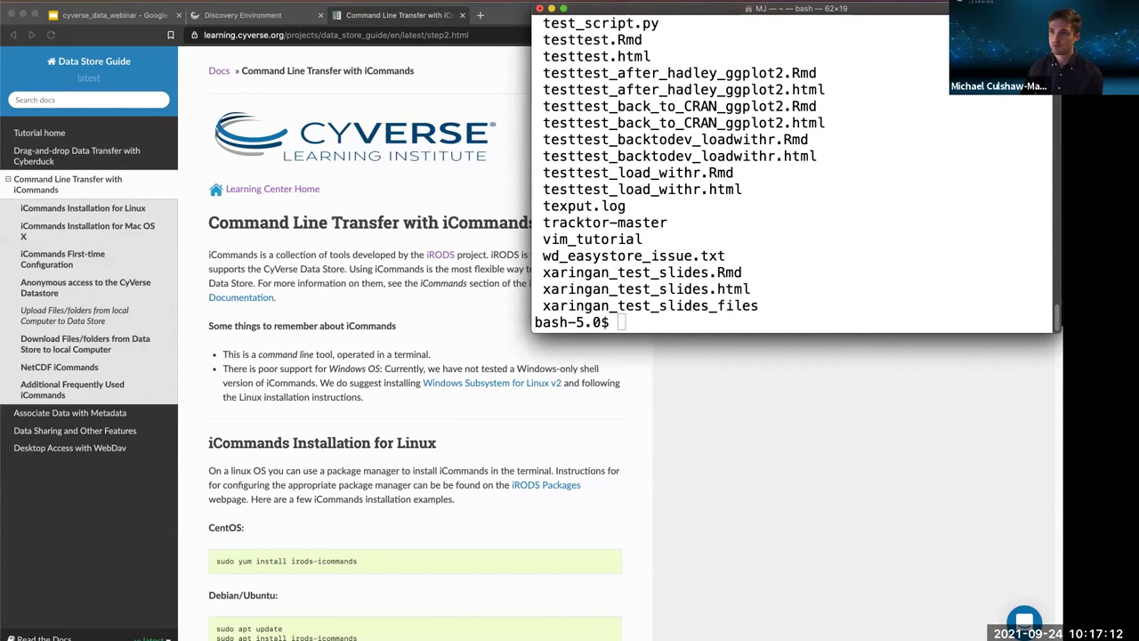
left_click(803, 262)
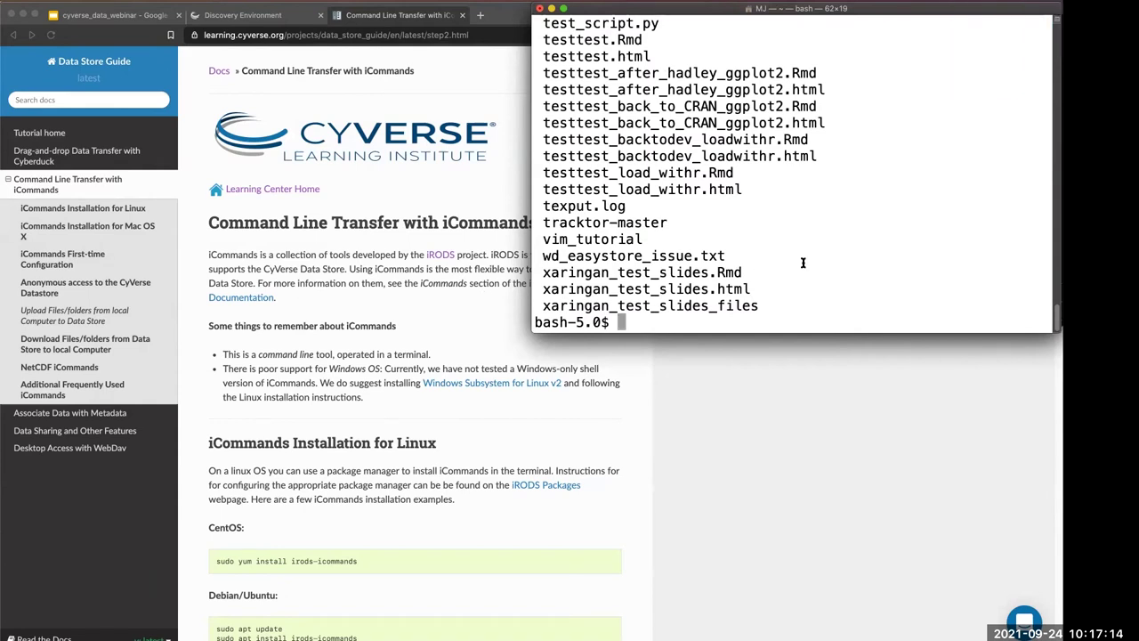
type("cd Doc")
key("Tab")
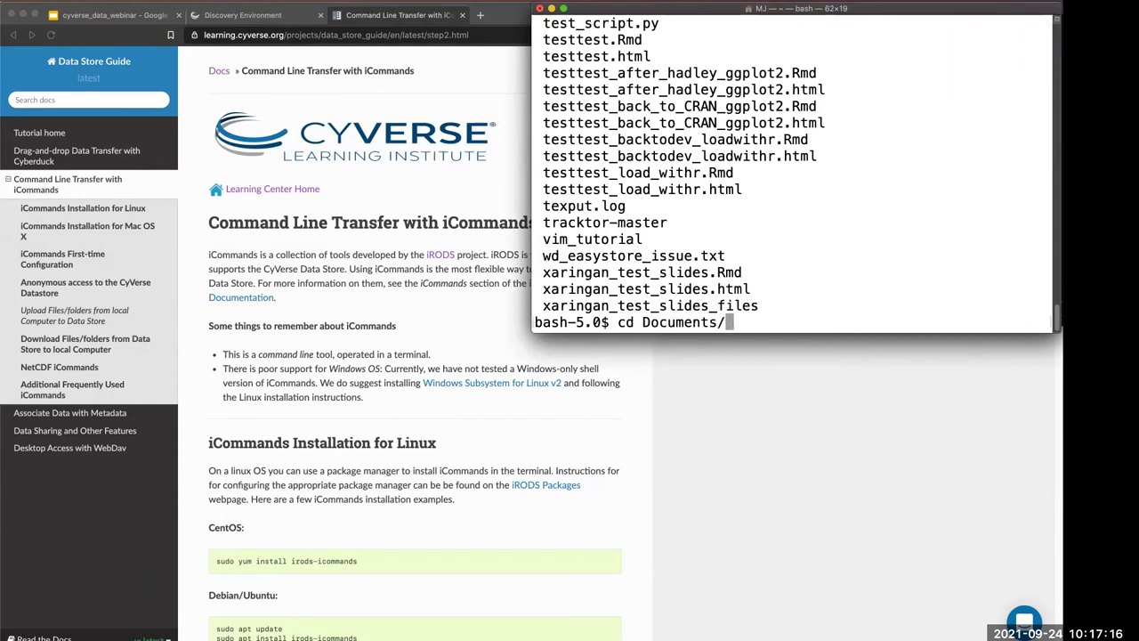
type("cy")
key("Tab")
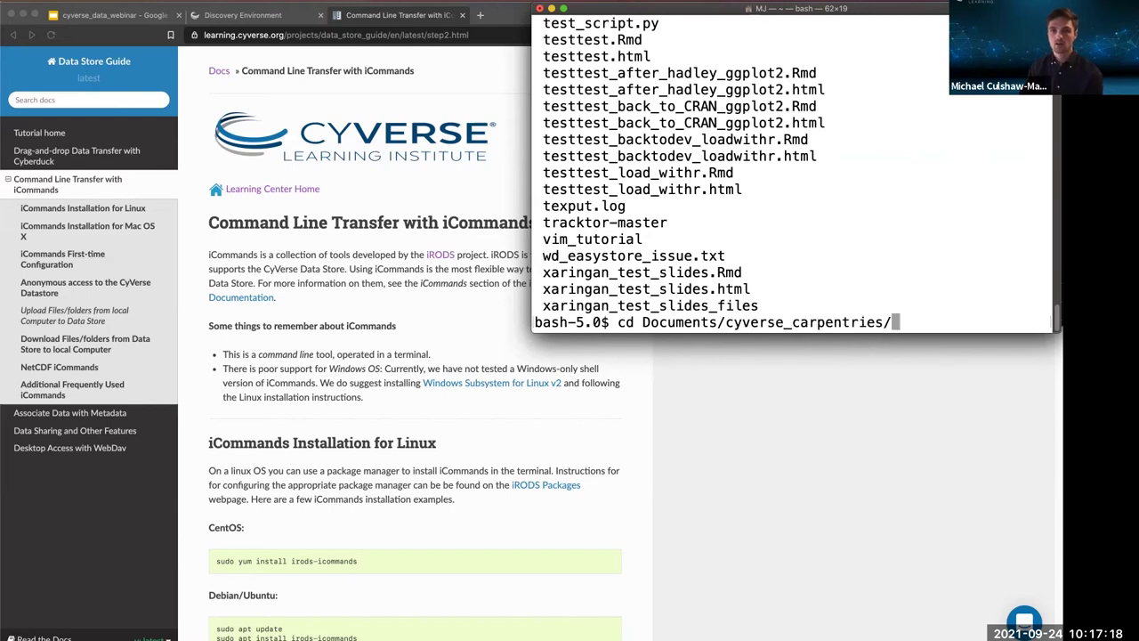
type("cyv")
key("Tab")
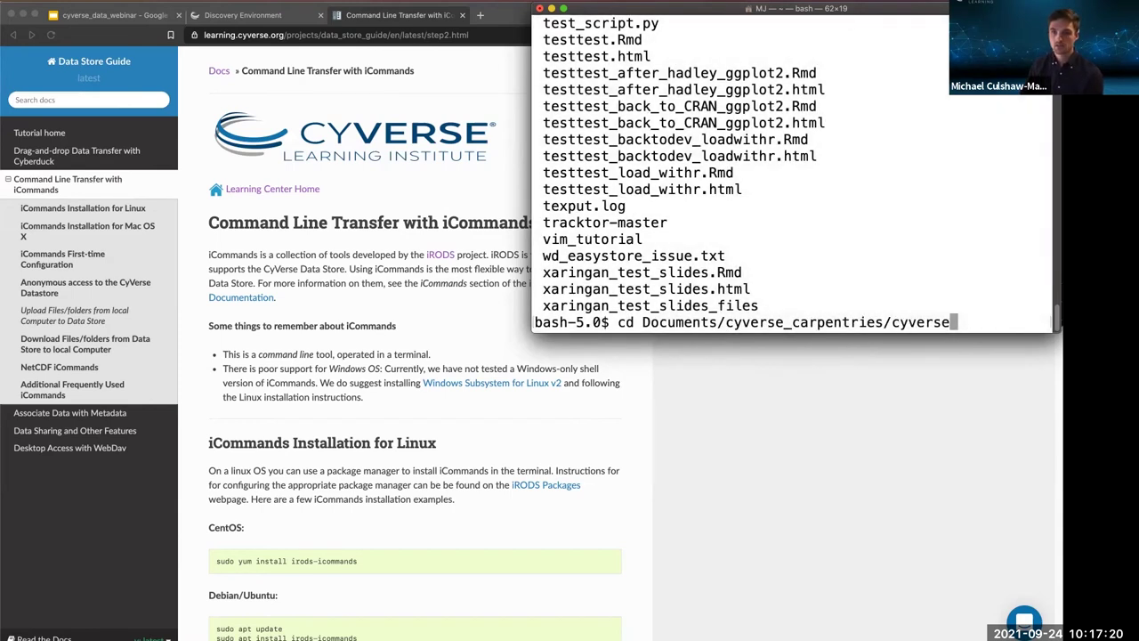
key("Return")
type("ls")
key("Return")
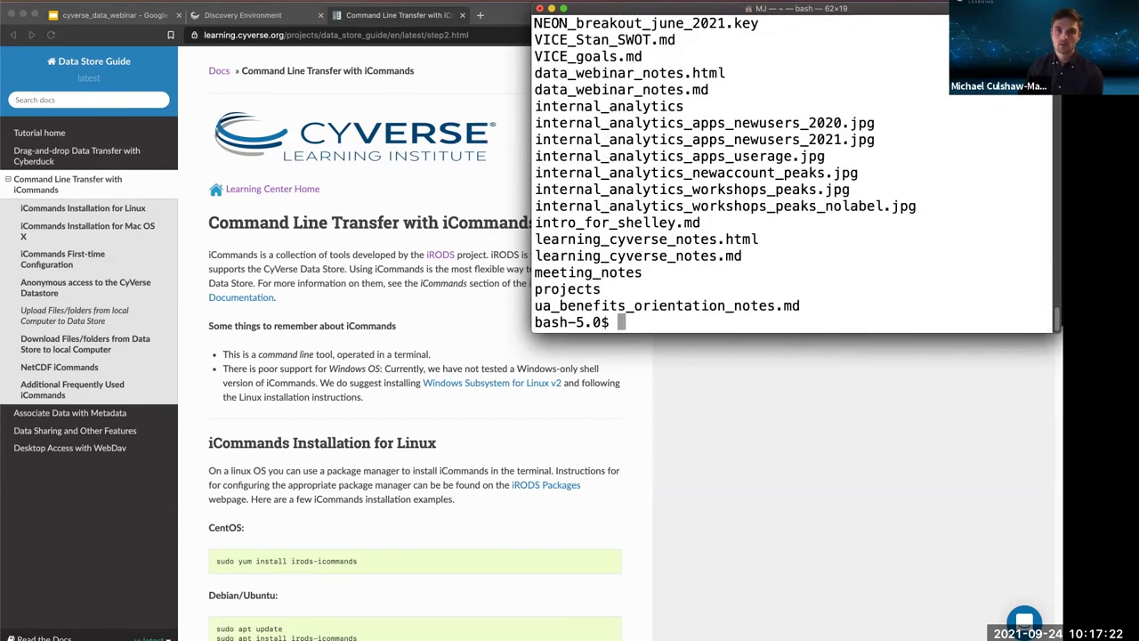
- Move into projects/data_webinar, listing its files and the storms_by_year CSVs
type("cd proj")
key("Tab")
key("Return")
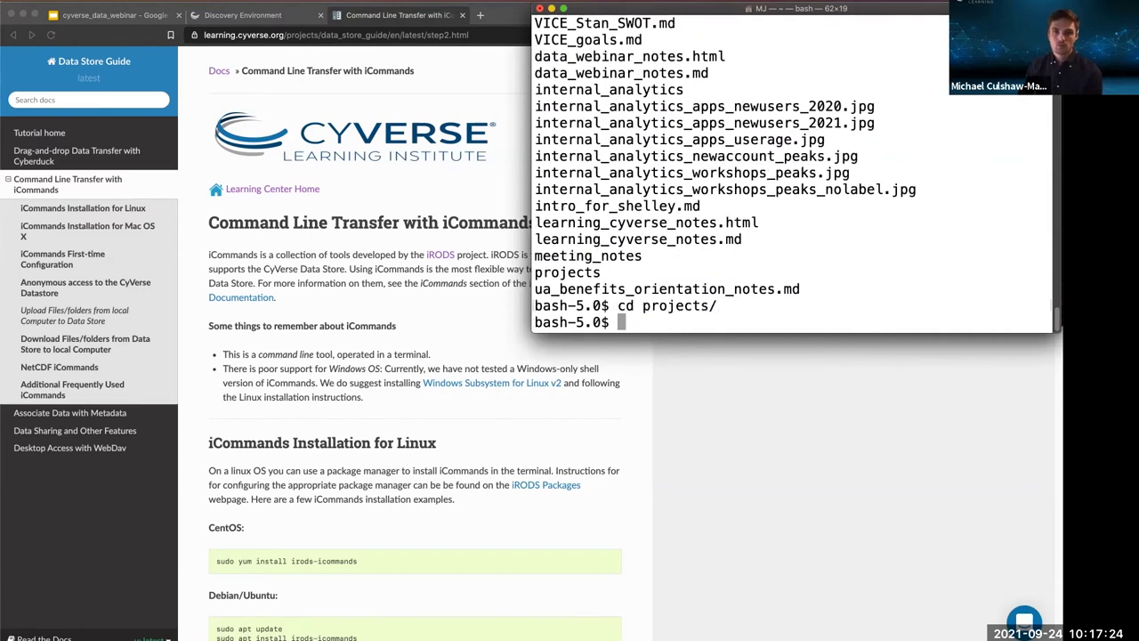
type("ls")
key("Return")
type("cd da")
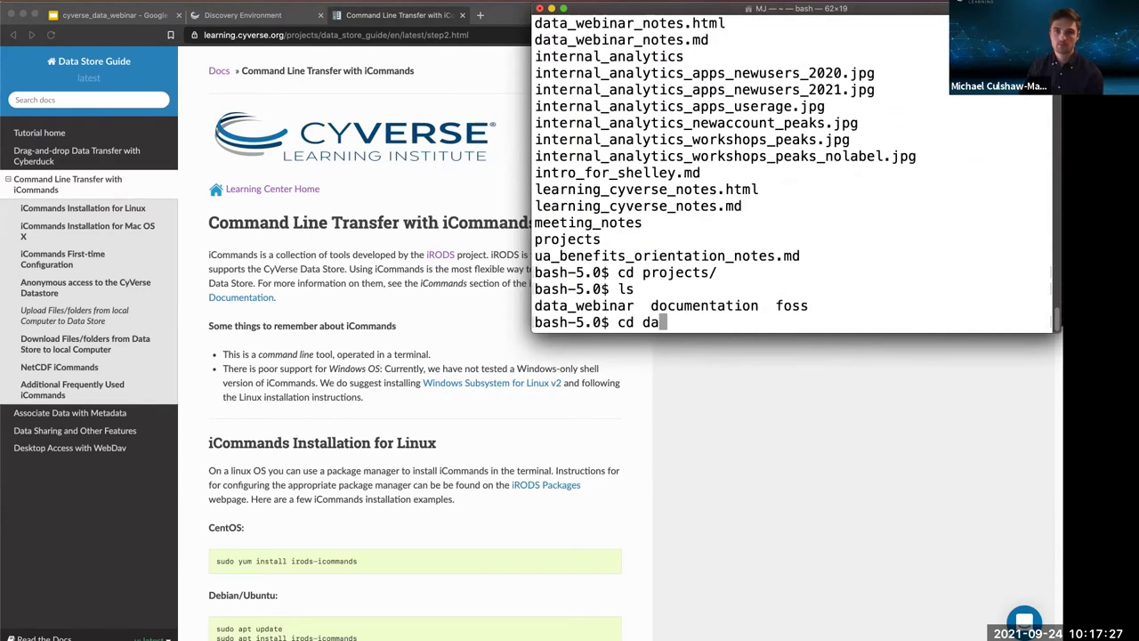
key("Tab")
key("Return")
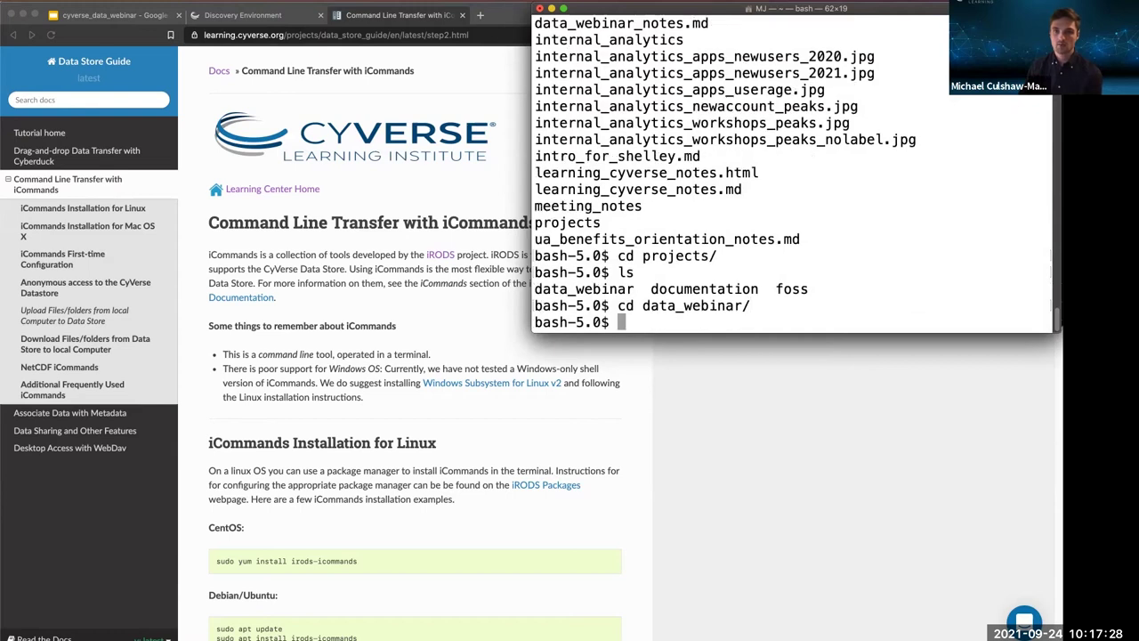
type("ls")
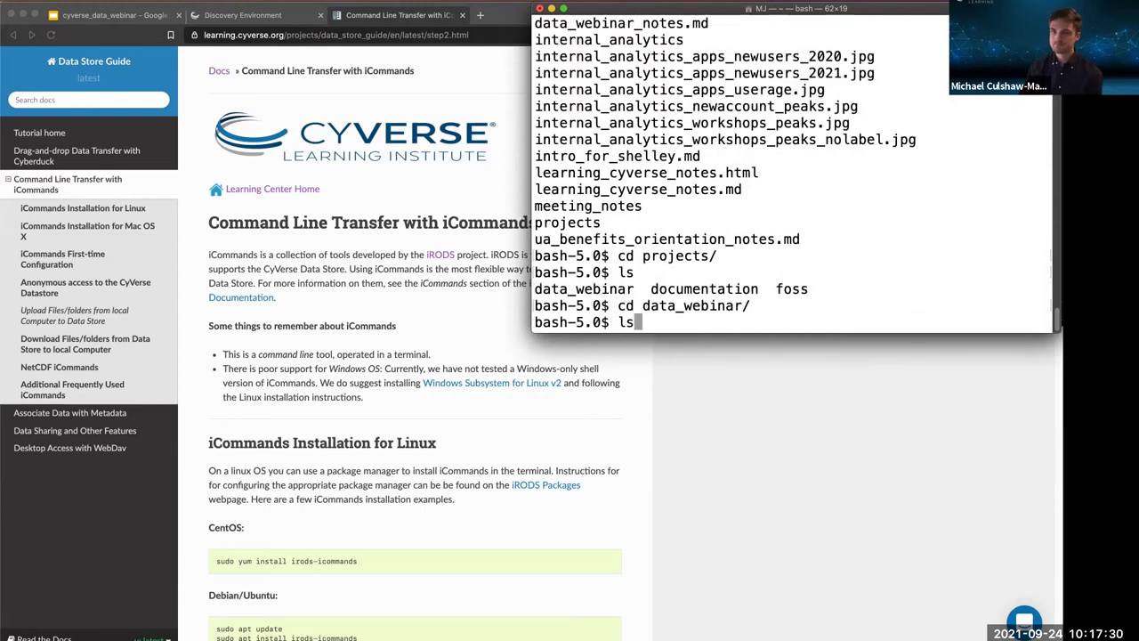
key("Return")
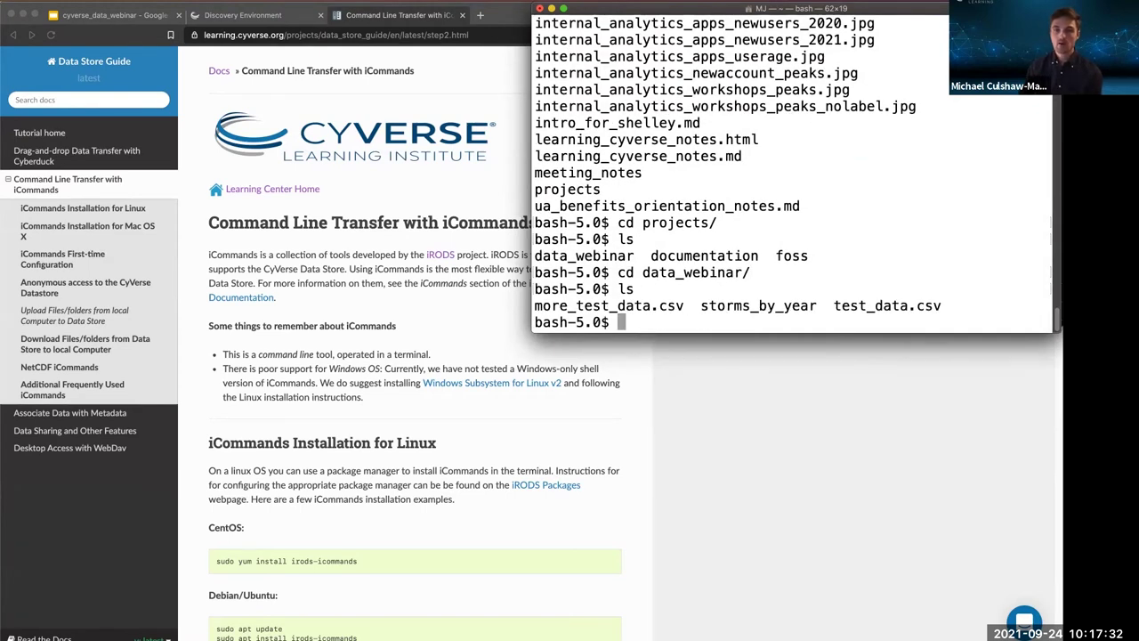
type("ls st")
key("Tab")
key("Return")
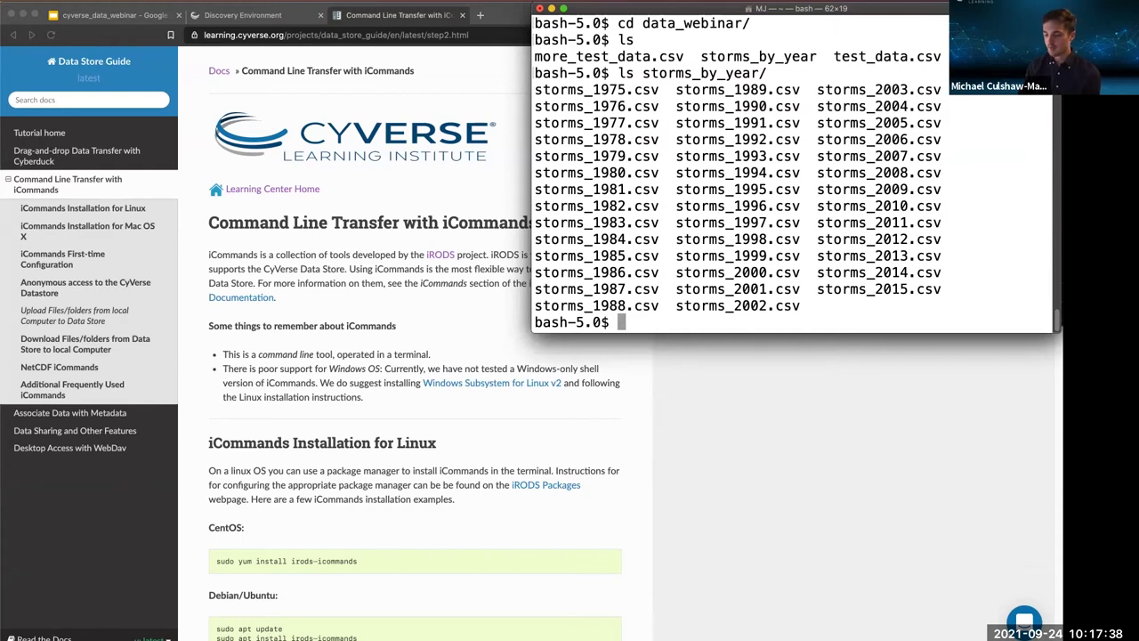
- Print the Data Store home collection path with ipwd and highlight it
type("ipwd")
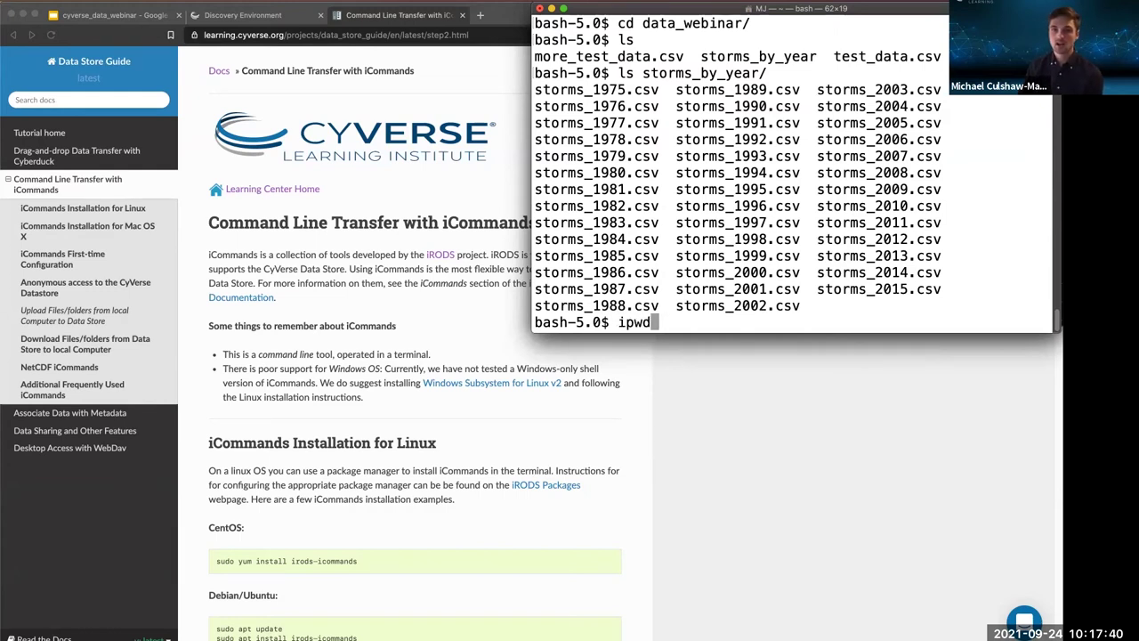
key("Return")
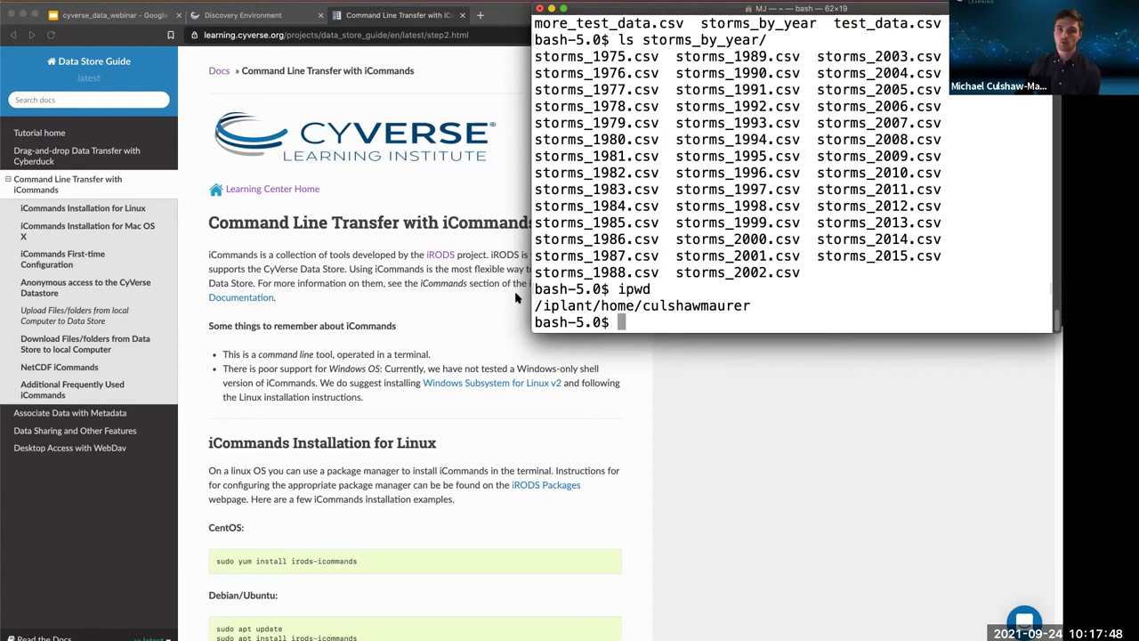
left_click_drag(535, 305, 763, 311)
left_click(762, 292)
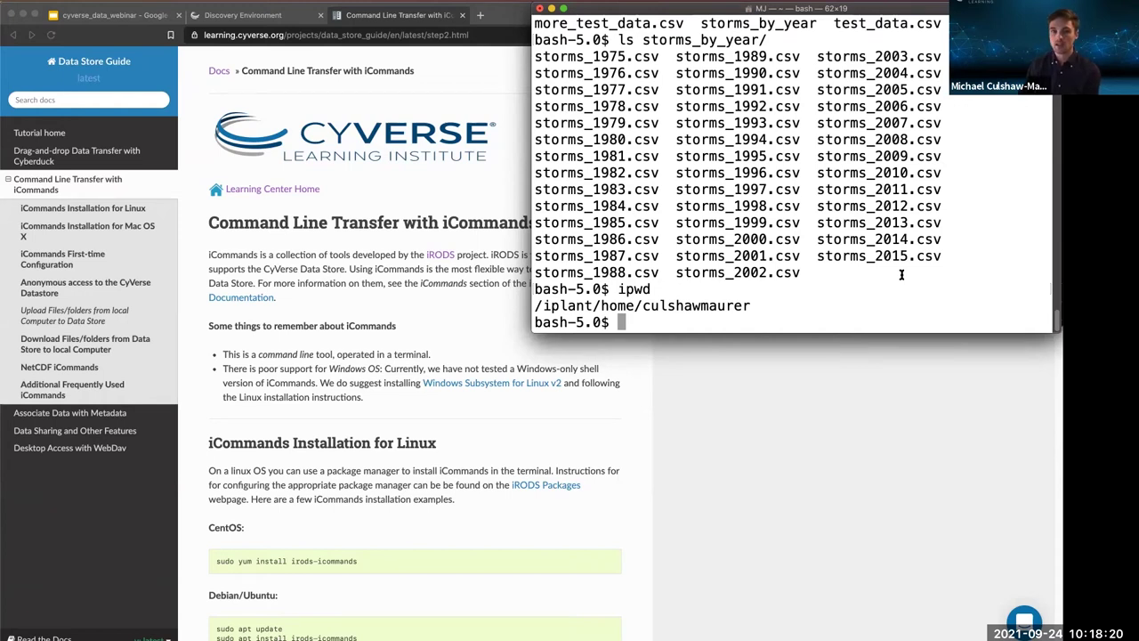
- List the Data Store home with ils, highlighting README.md, VICE_Stan_example_CyVerse, analyses and data
type("ils")
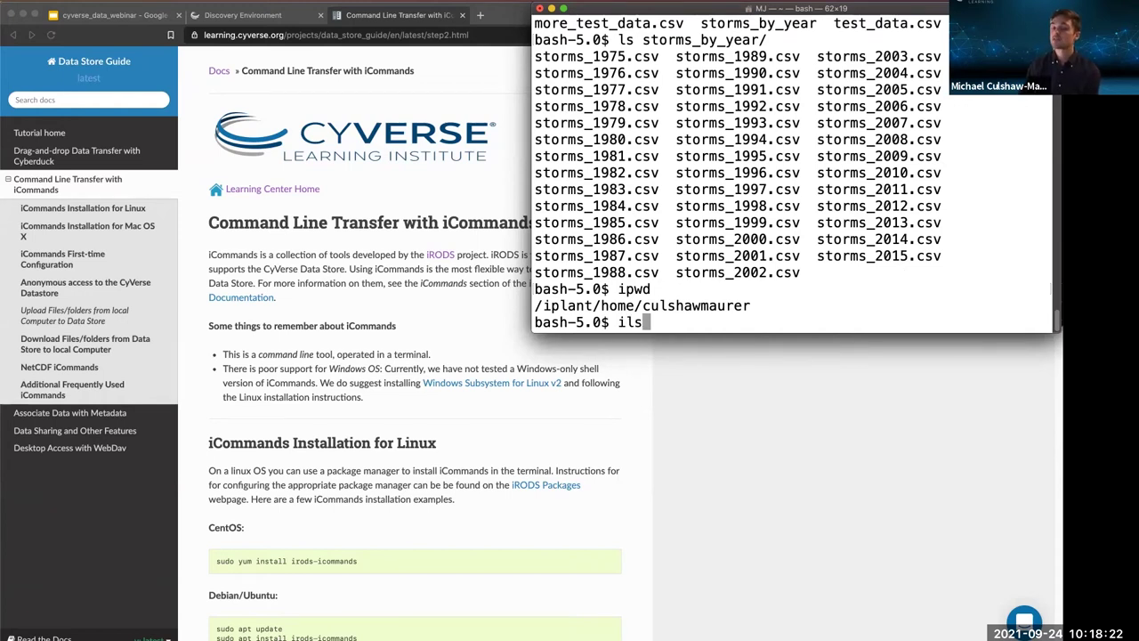
key("Return")
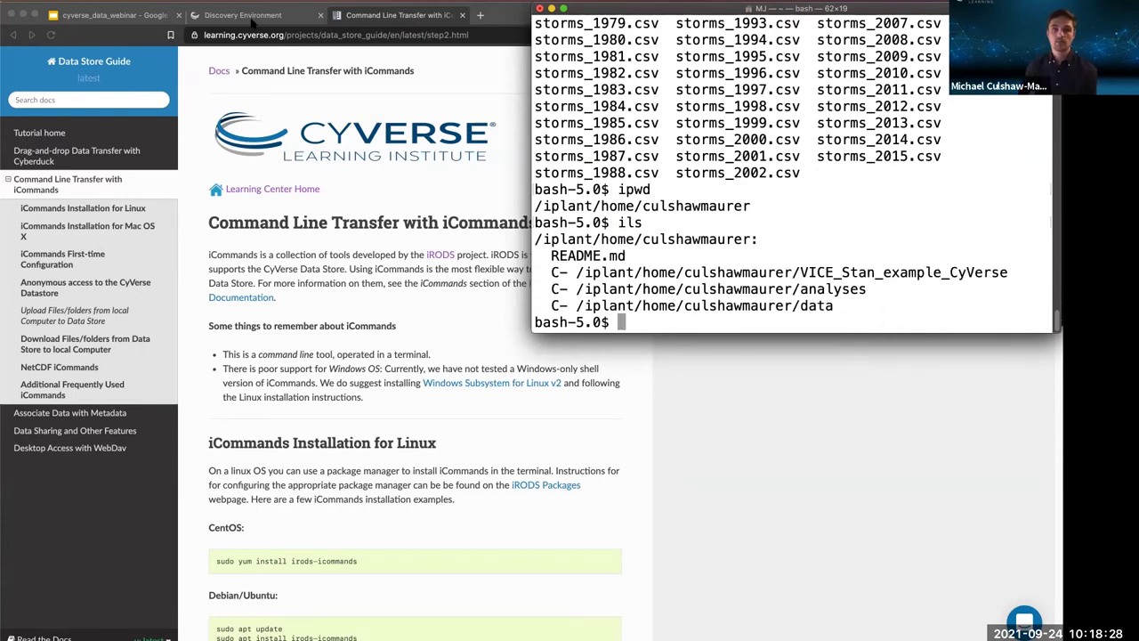
left_click_drag(831, 304, 543, 256)
left_click(865, 283)
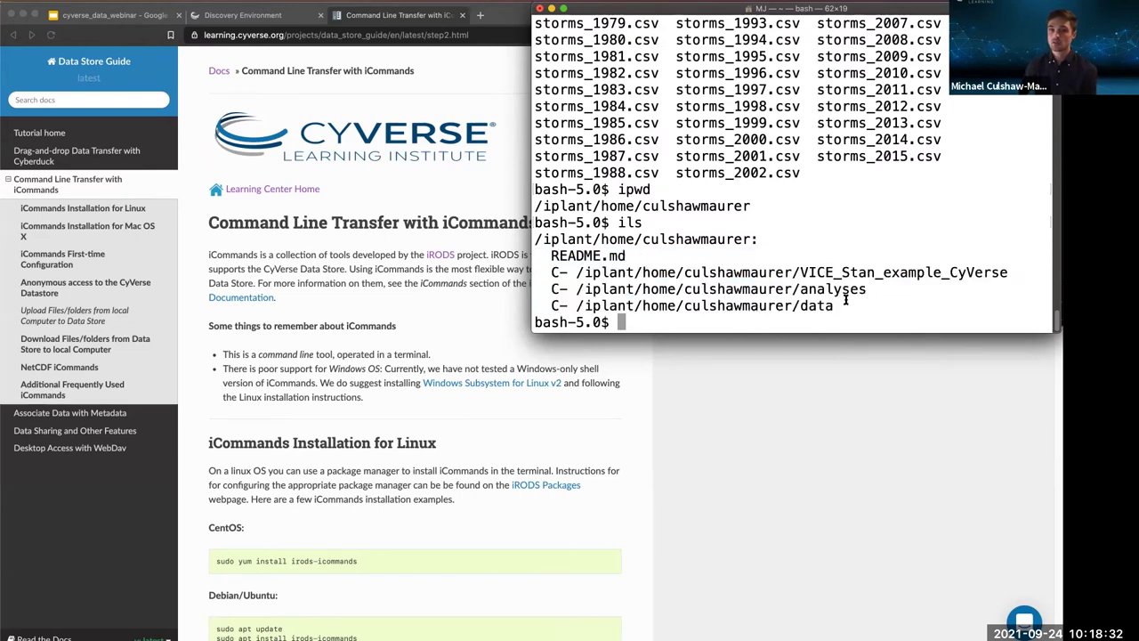
- Go to the home folder in the Discovery Environment, then open its data folder showing test_data.csv
left_click(366, 108)
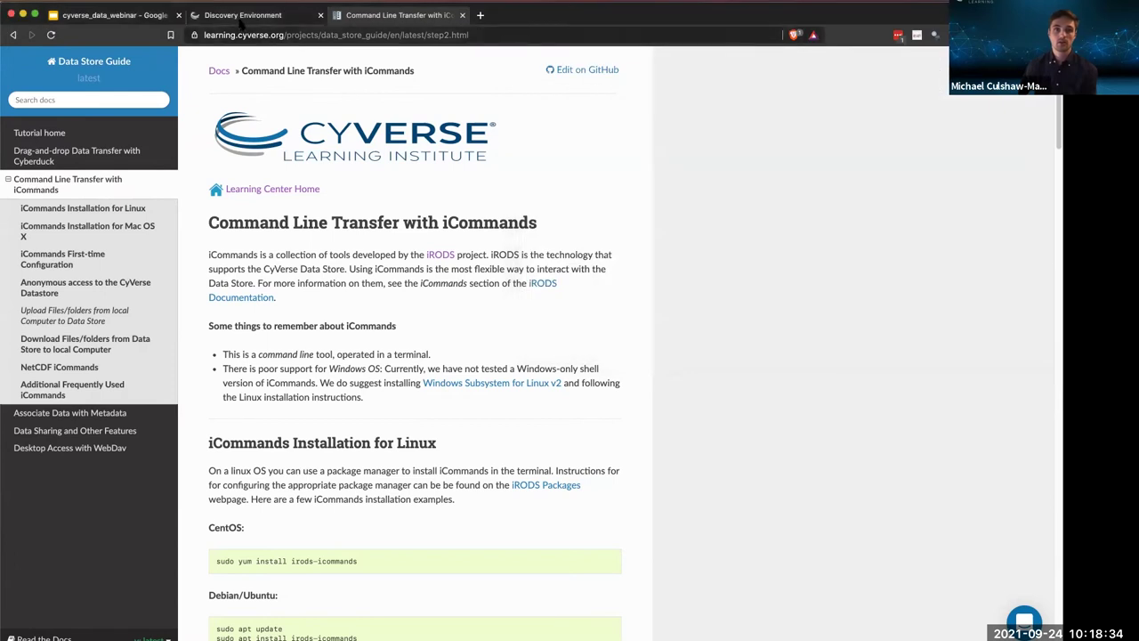
left_click(240, 19)
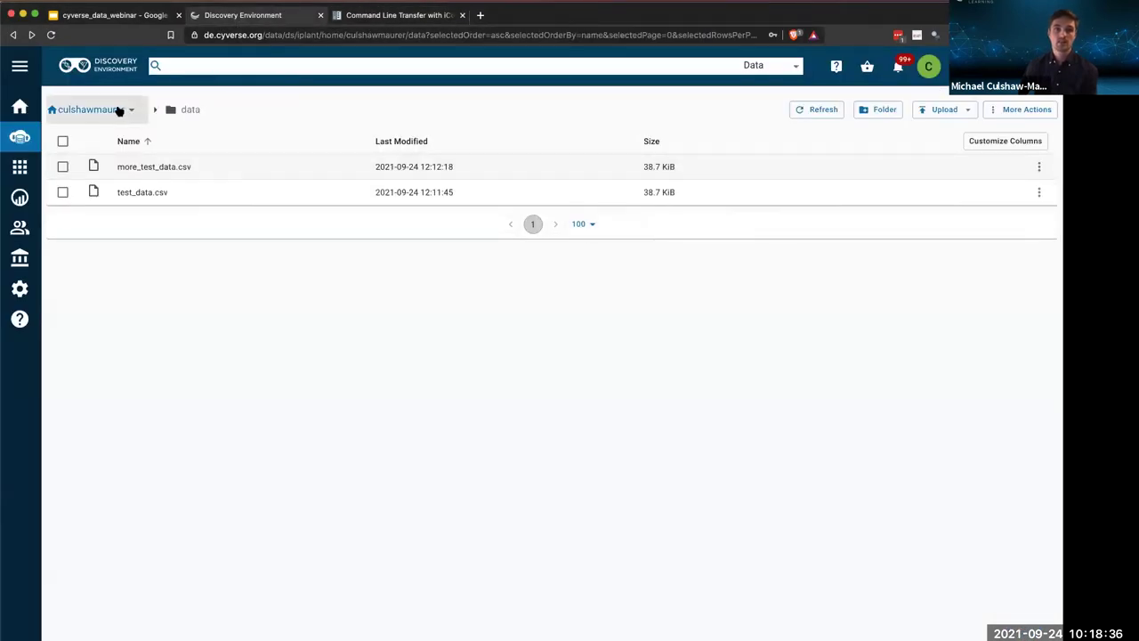
left_click(121, 112)
left_click(111, 110)
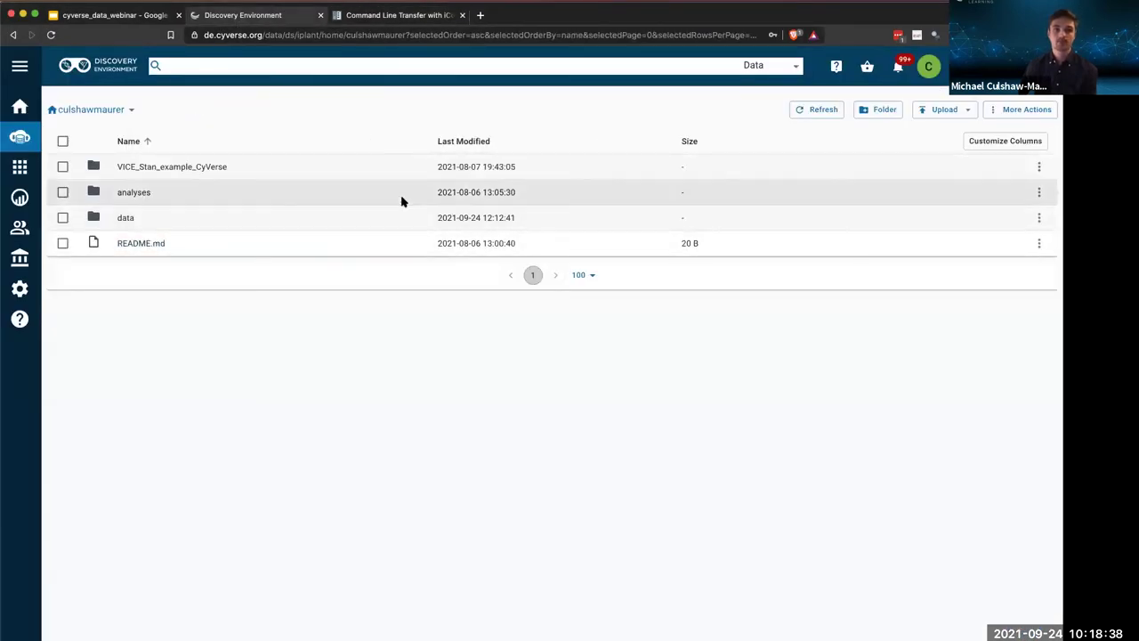
key("super+Tab")
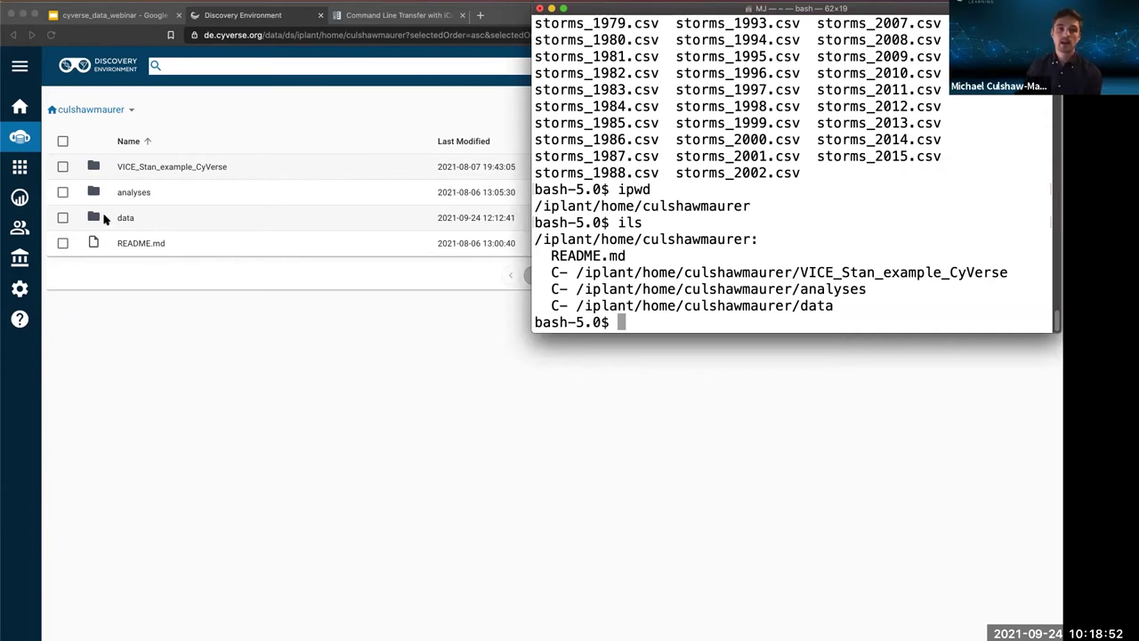
left_click(126, 221)
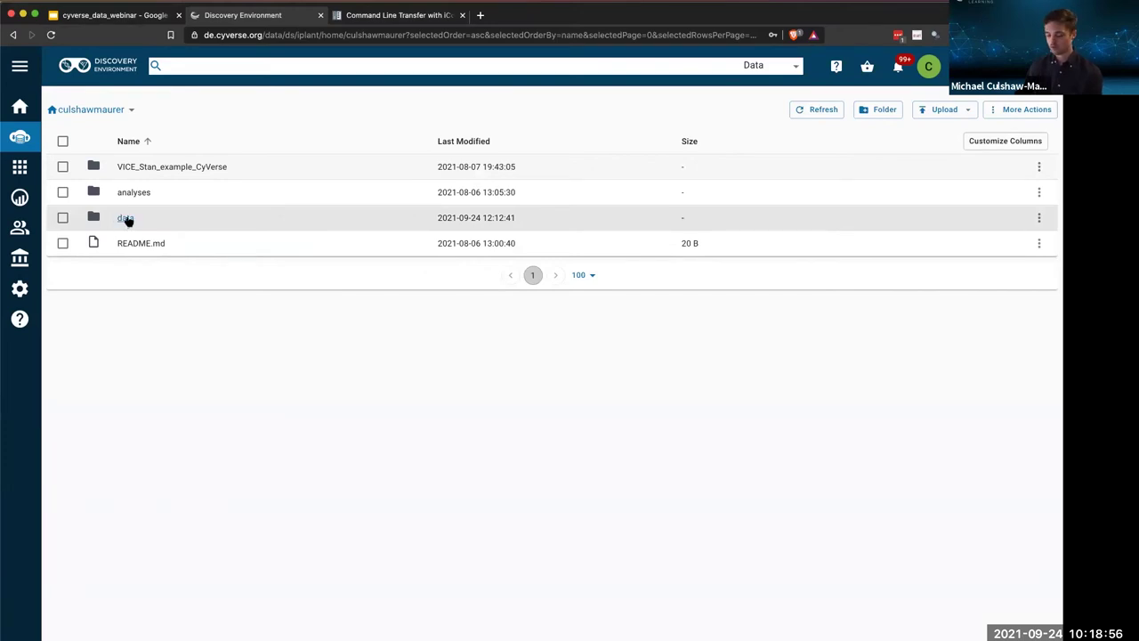
left_click(125, 219)
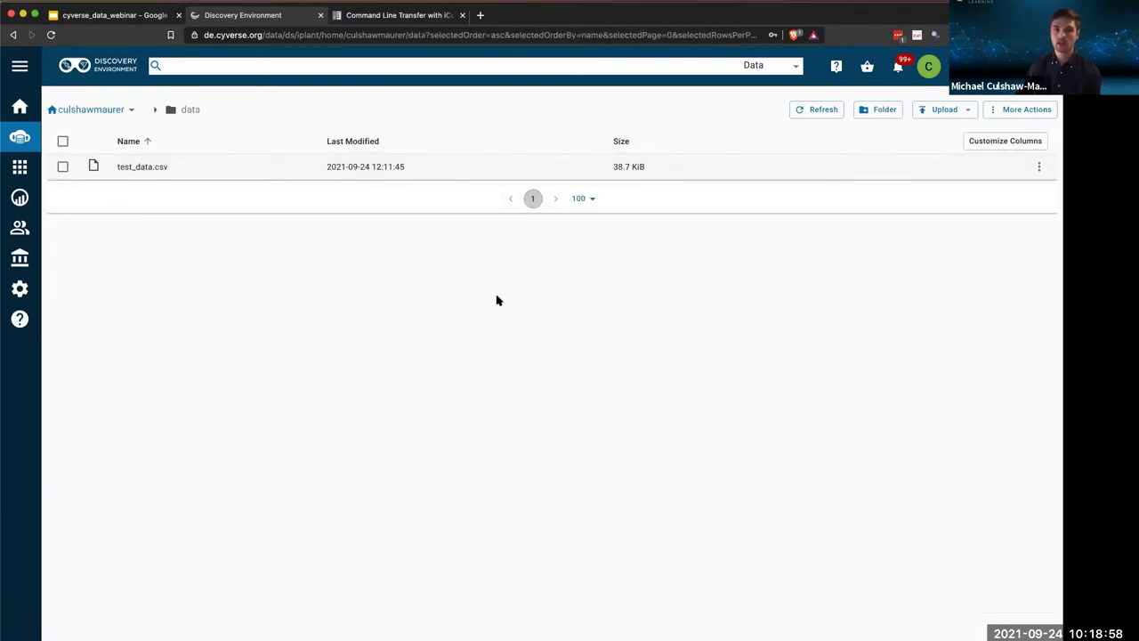
key("super+Tab")
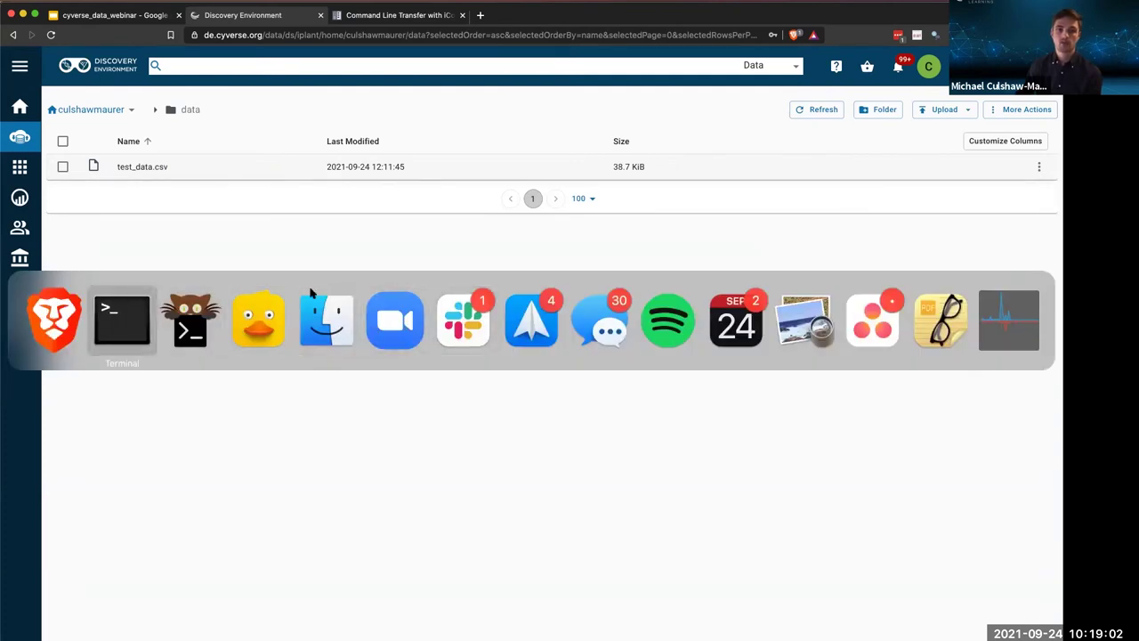
- List the local data_webinar files in Terminal
left_click(94, 320)
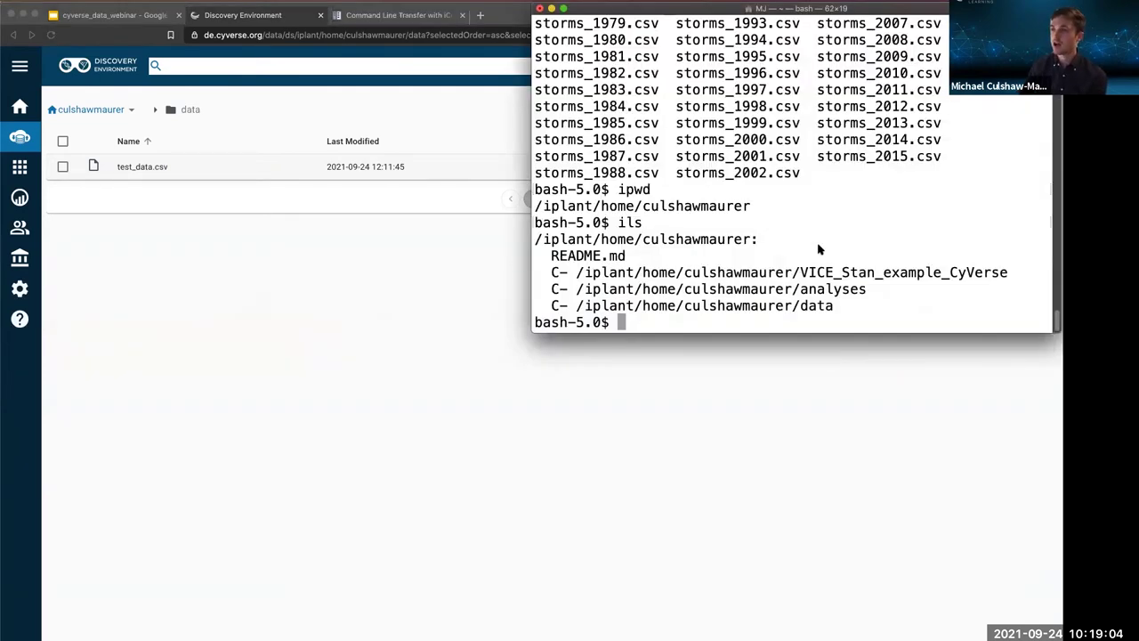
type("ls")
key("Return")
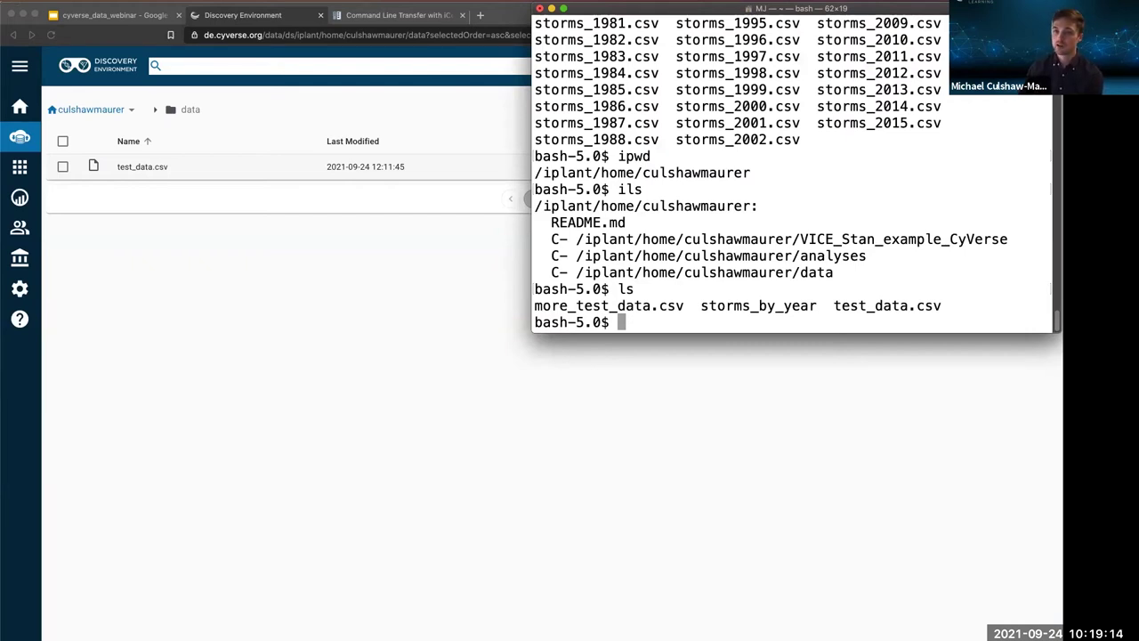
- Upload storms_by_year recursively with iput -rPT to the user's Data Store data collection
type("iput -")
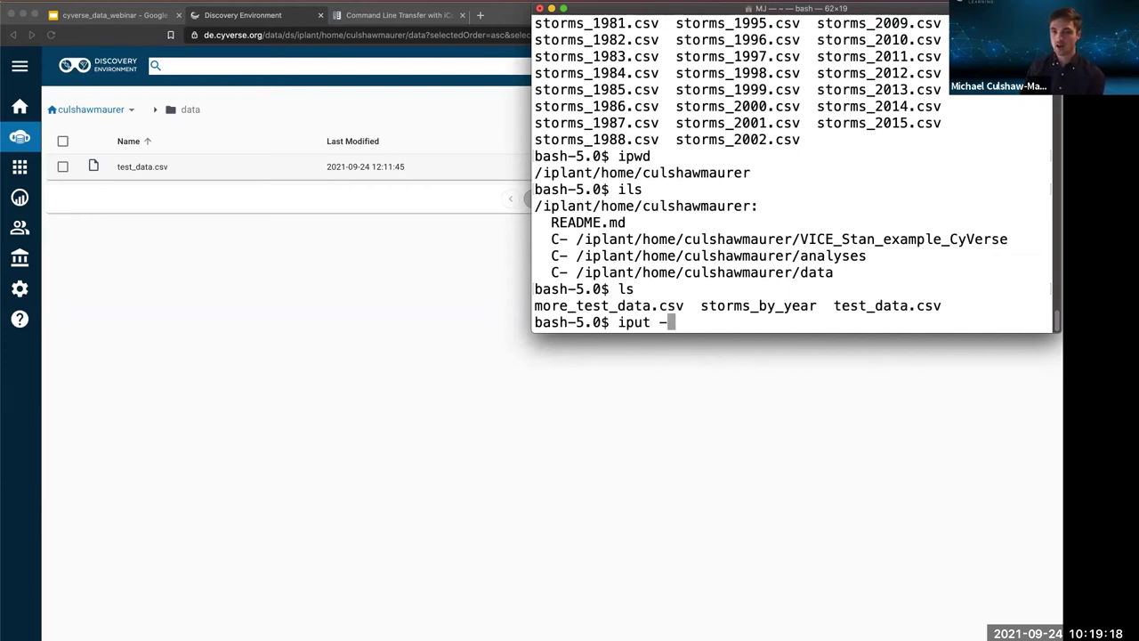
type("r")
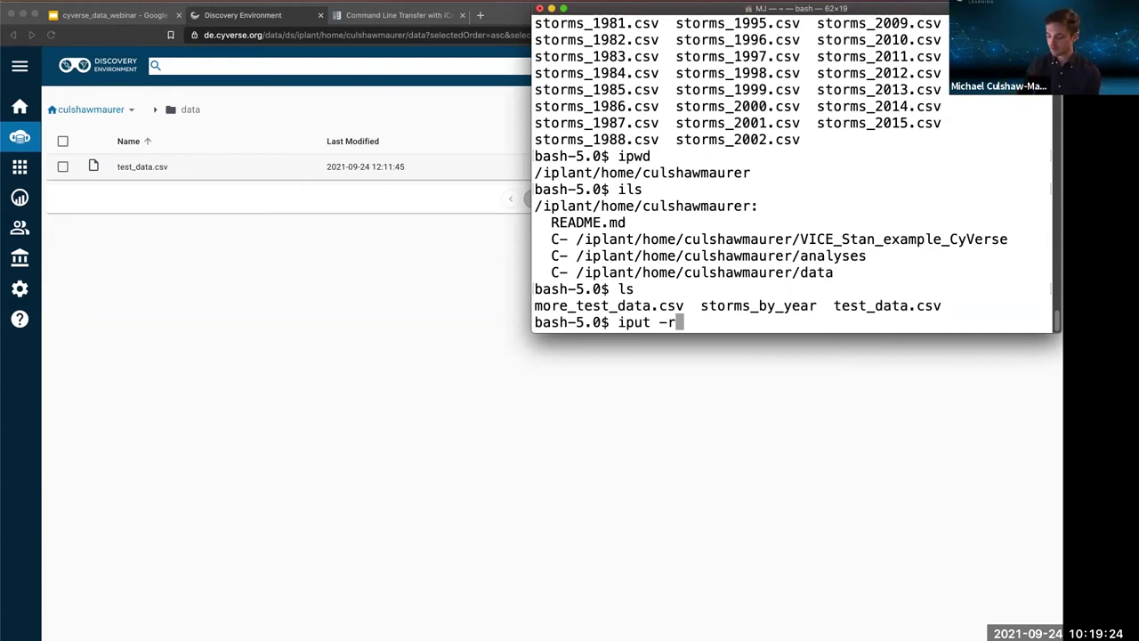
type("P")
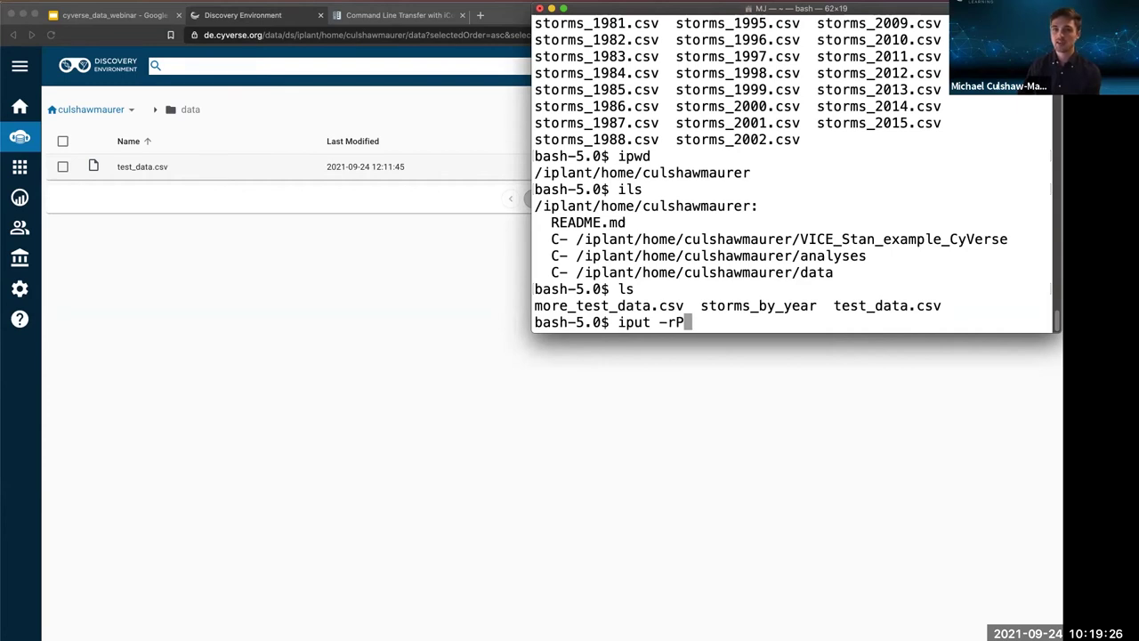
type("T")
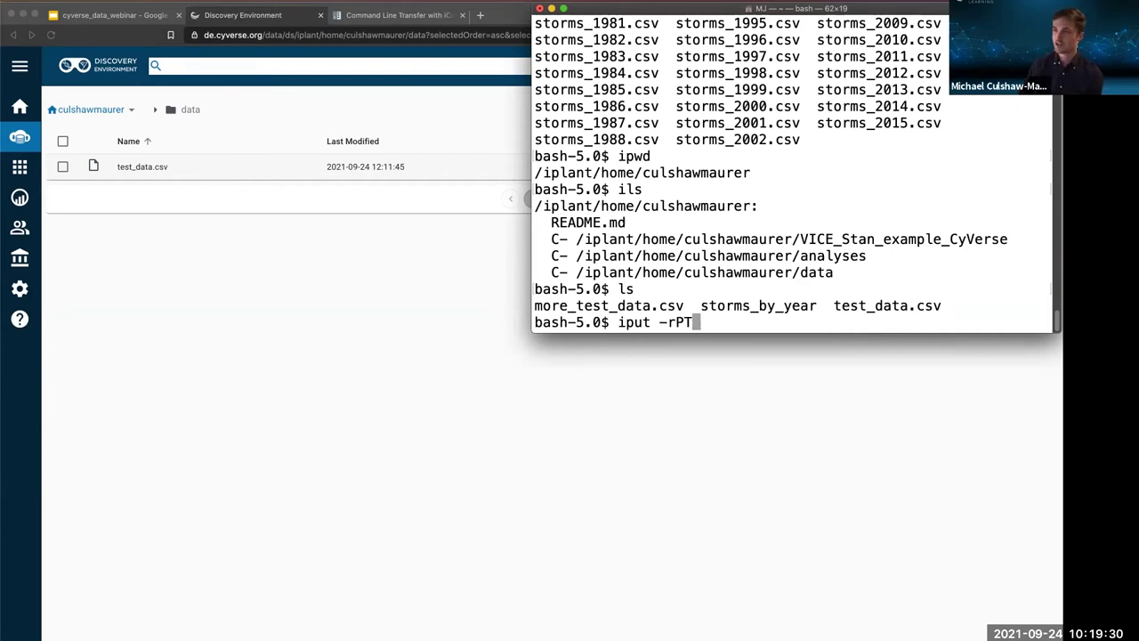
type(" stor")
key("Tab")
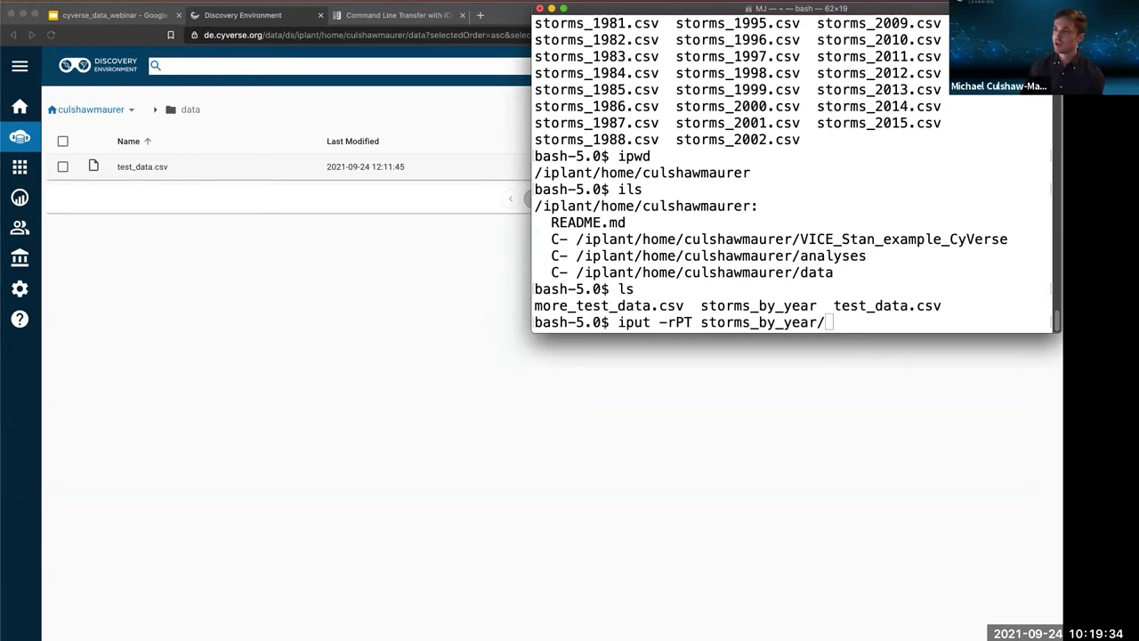
left_click(869, 242)
type("/iplant/home")
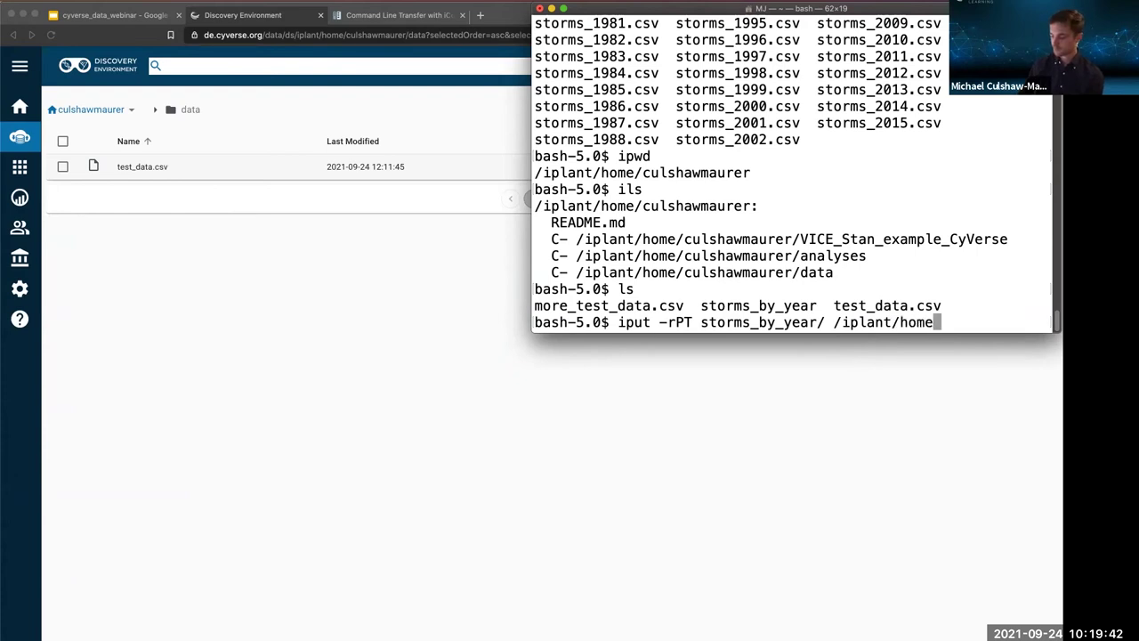
type("/culshawmaurer")
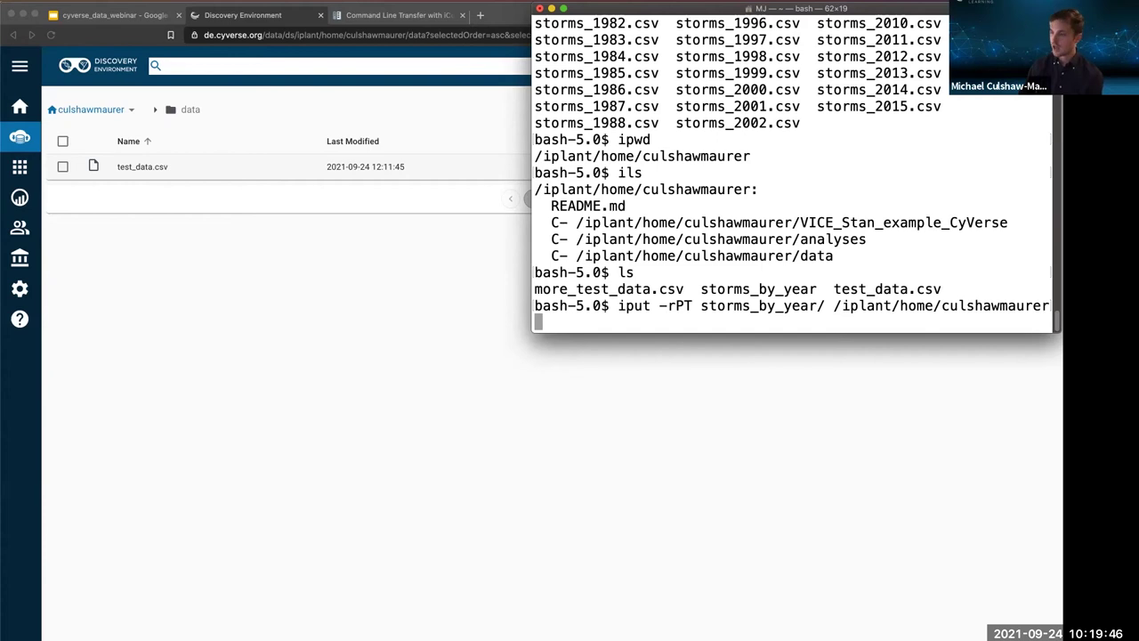
type("/data")
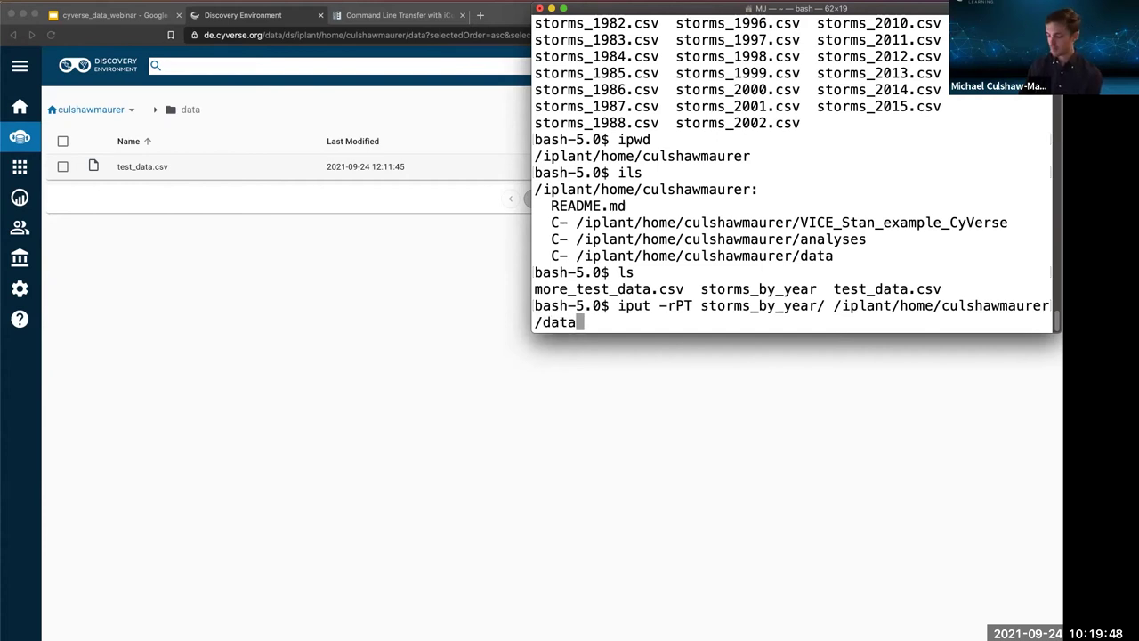
key("Return")
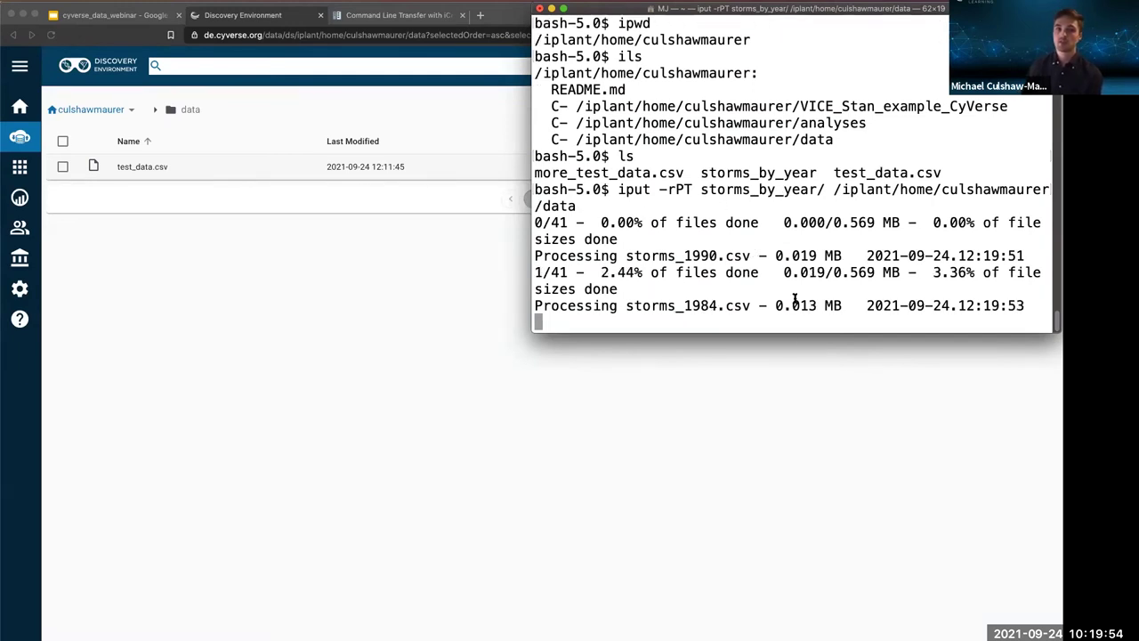
- Refresh and open storms_by_year to check the arriving storm CSVs, then return to data
left_click(295, 269)
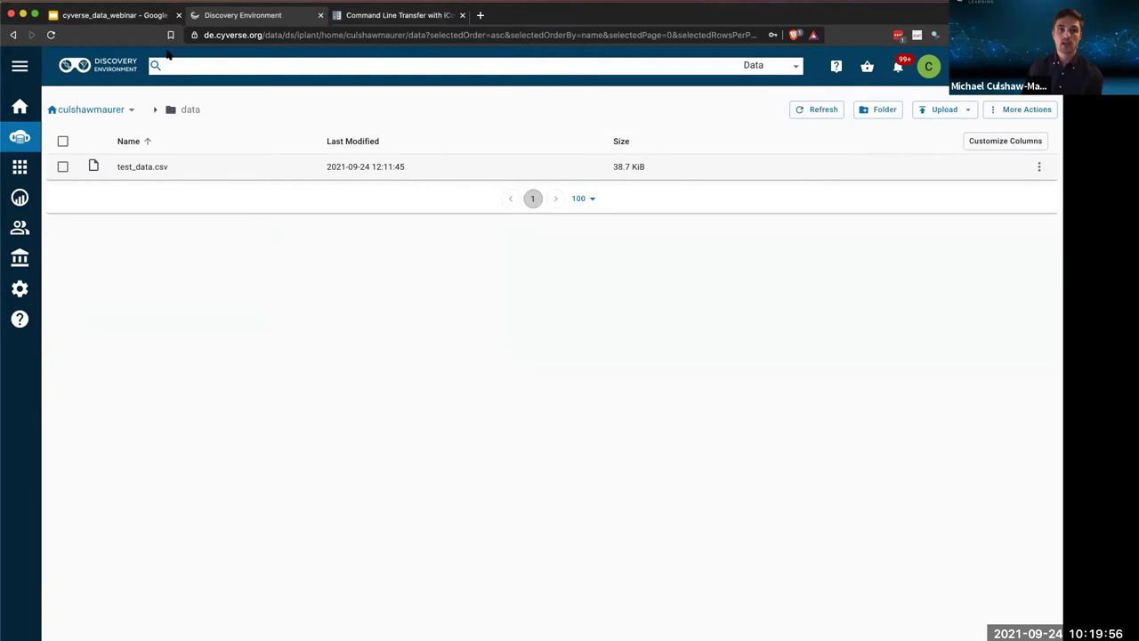
left_click(51, 35)
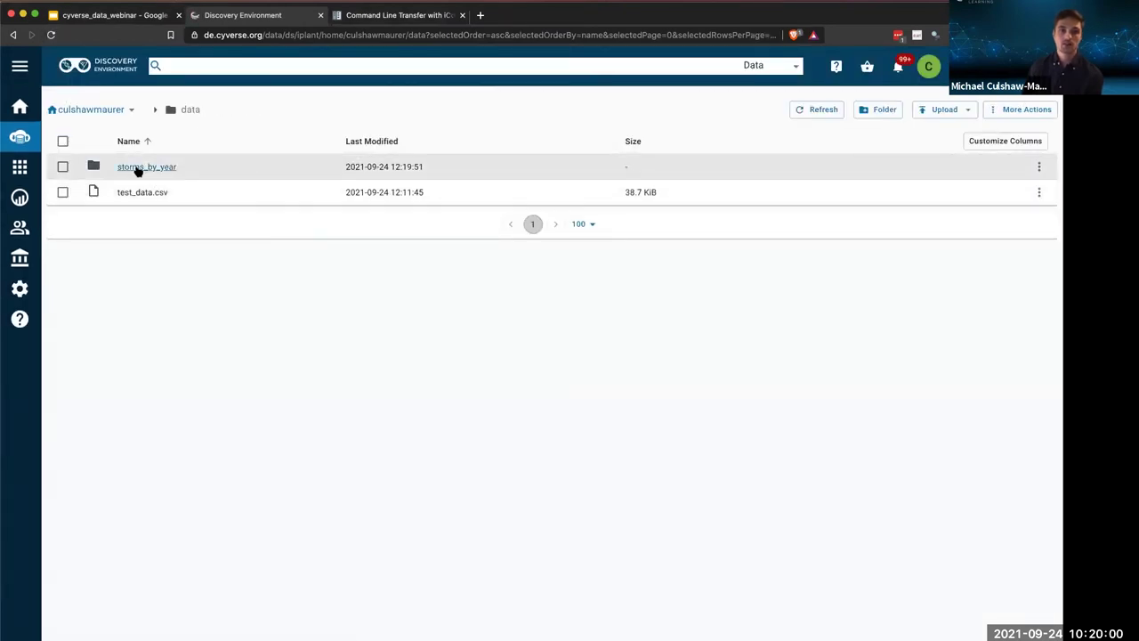
left_click(138, 168)
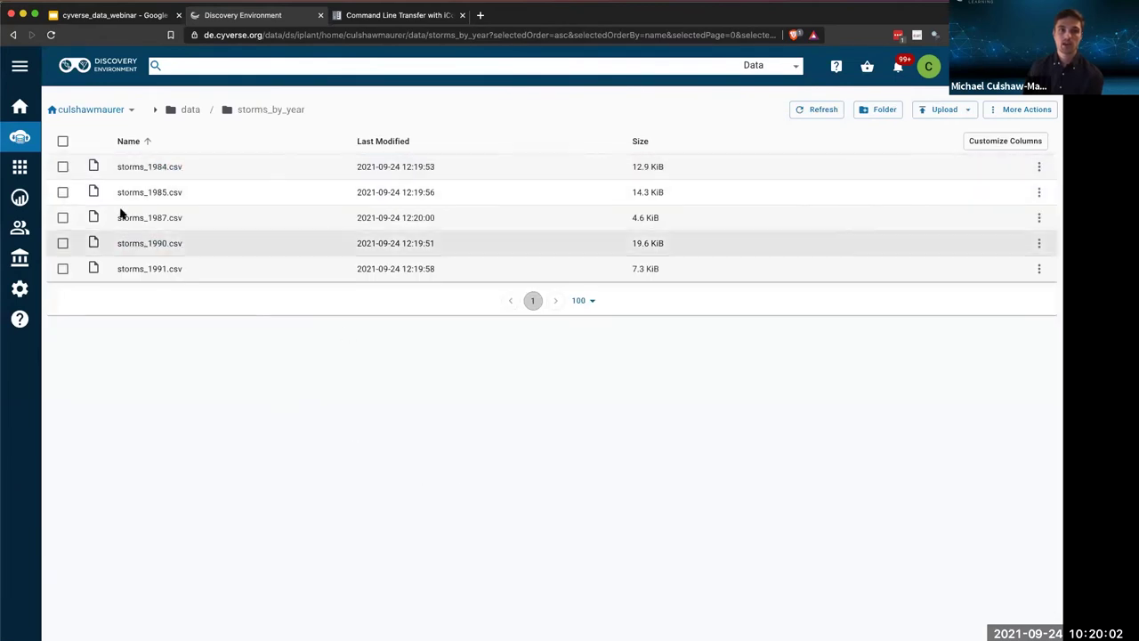
left_click(51, 35)
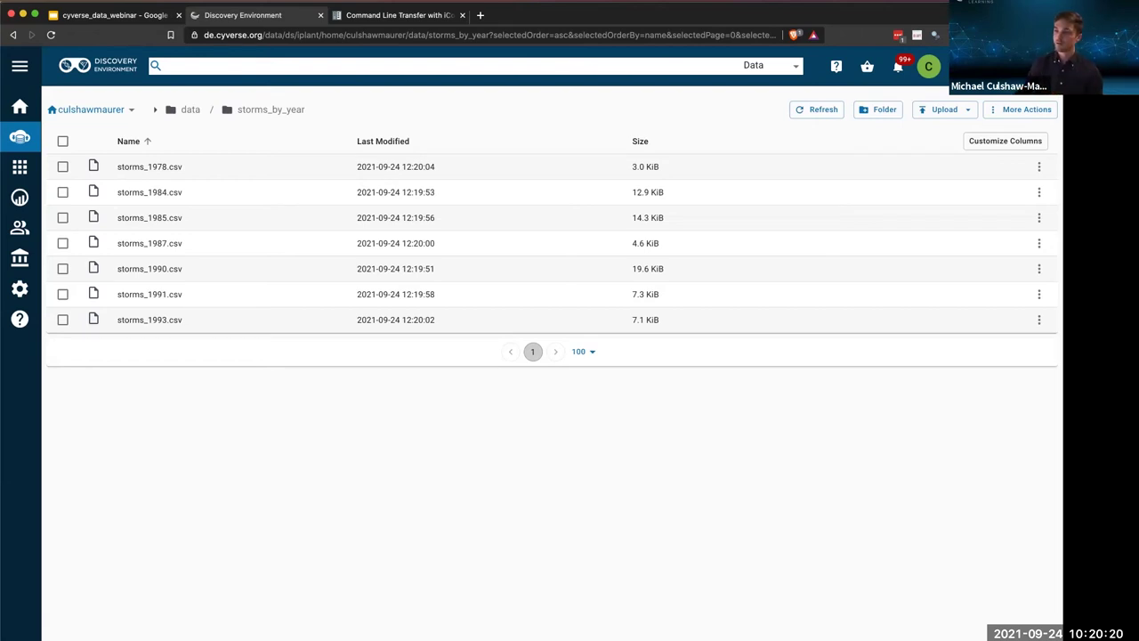
key("super+Tab")
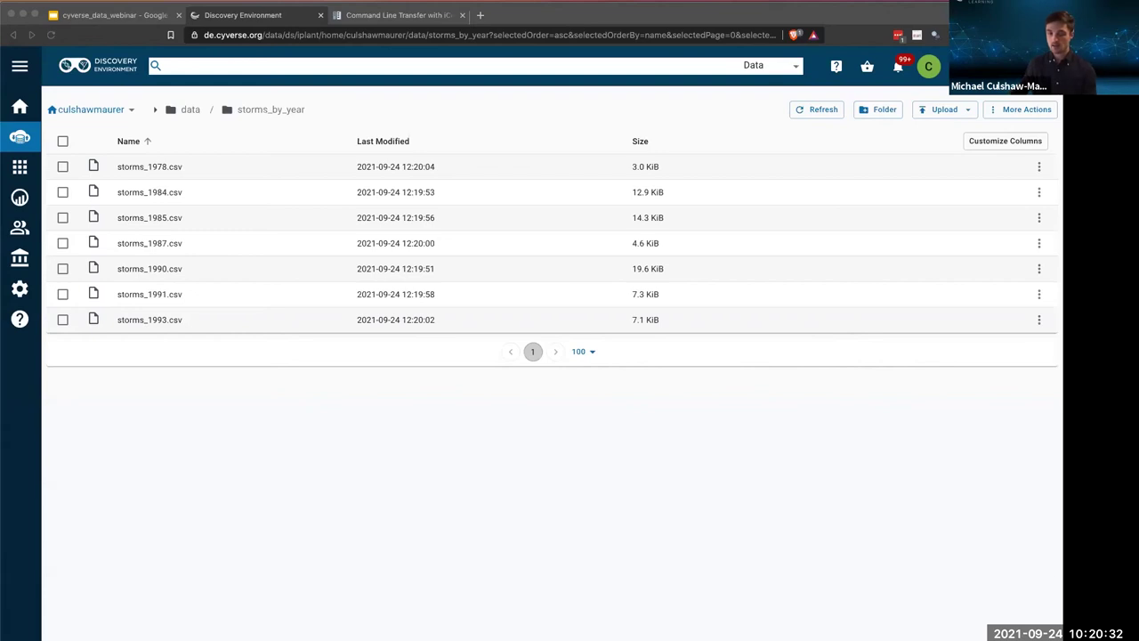
left_click(212, 500)
key("super+r")
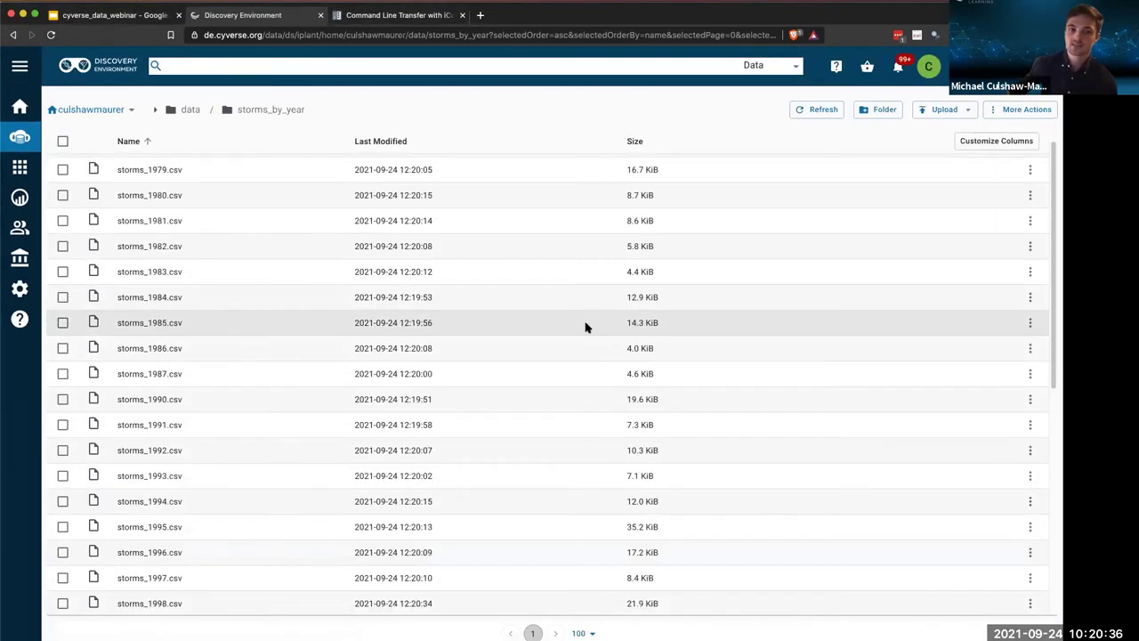
scroll(597, 356, "down", 1)
scroll(605, 379, "up", 2)
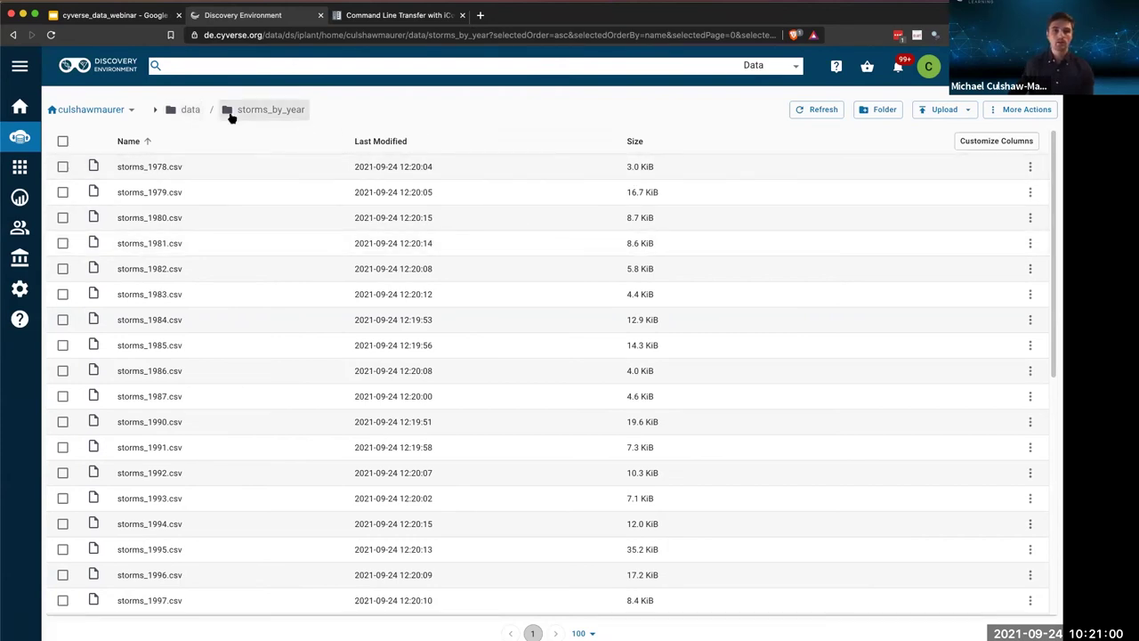
left_click(185, 109)
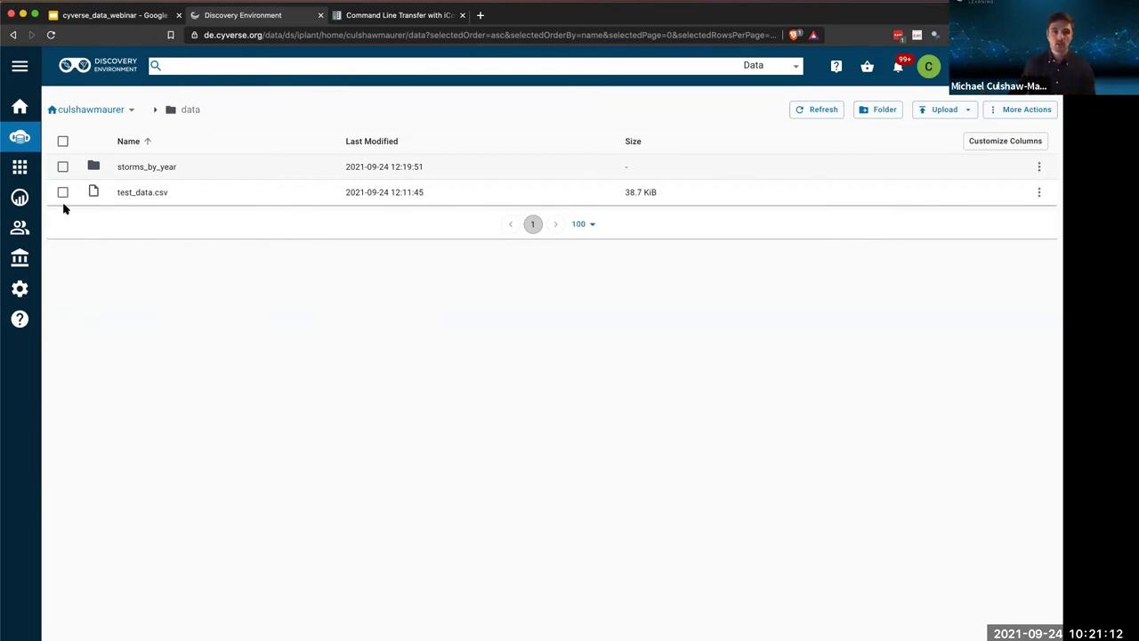
- Open the metadata editor for storms_by_year and add a new attribute
left_click(62, 166)
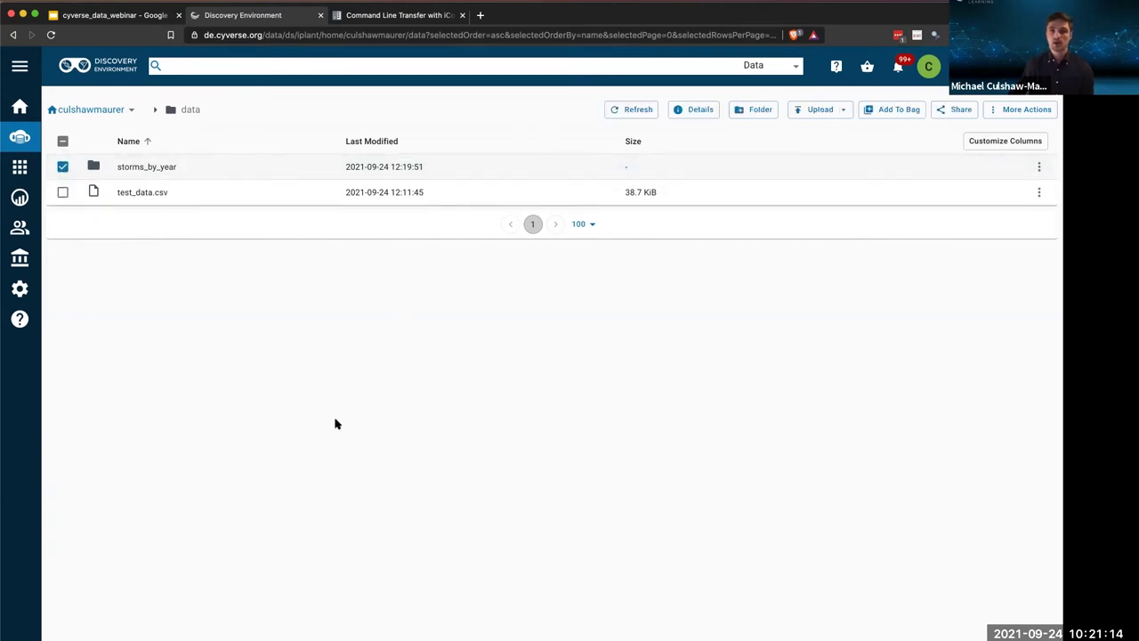
left_click(1006, 111)
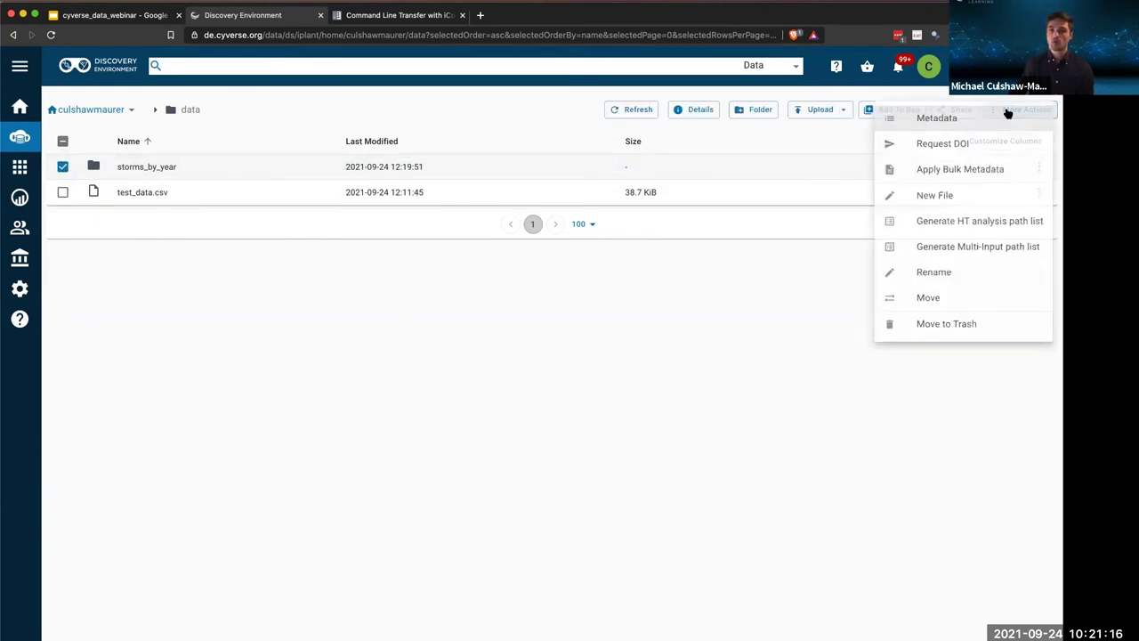
left_click(931, 118)
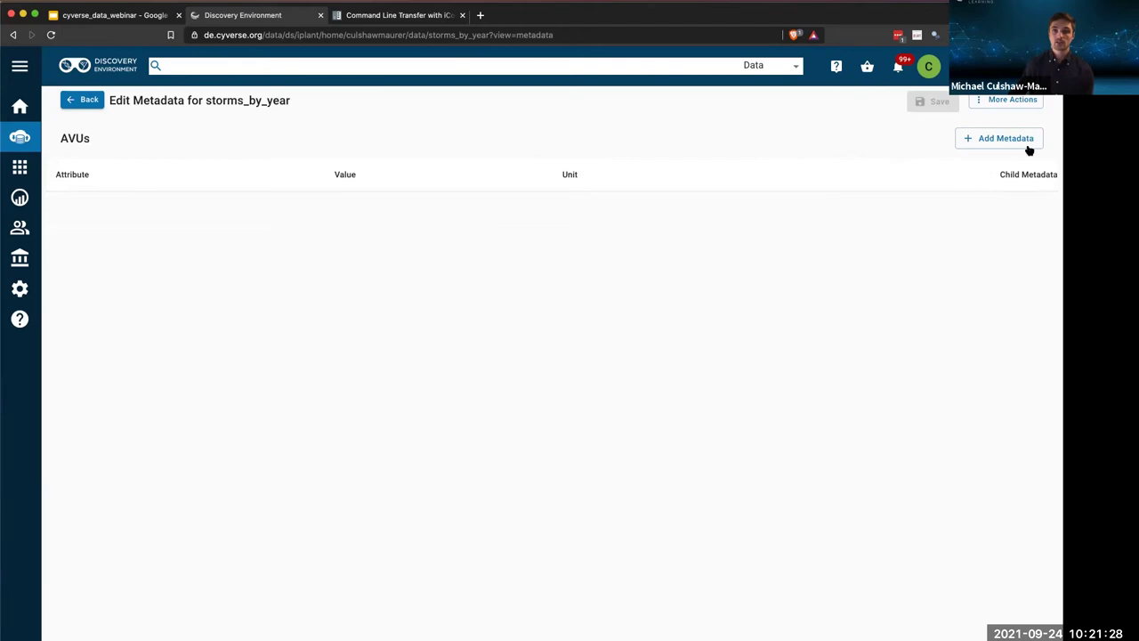
left_click(988, 138)
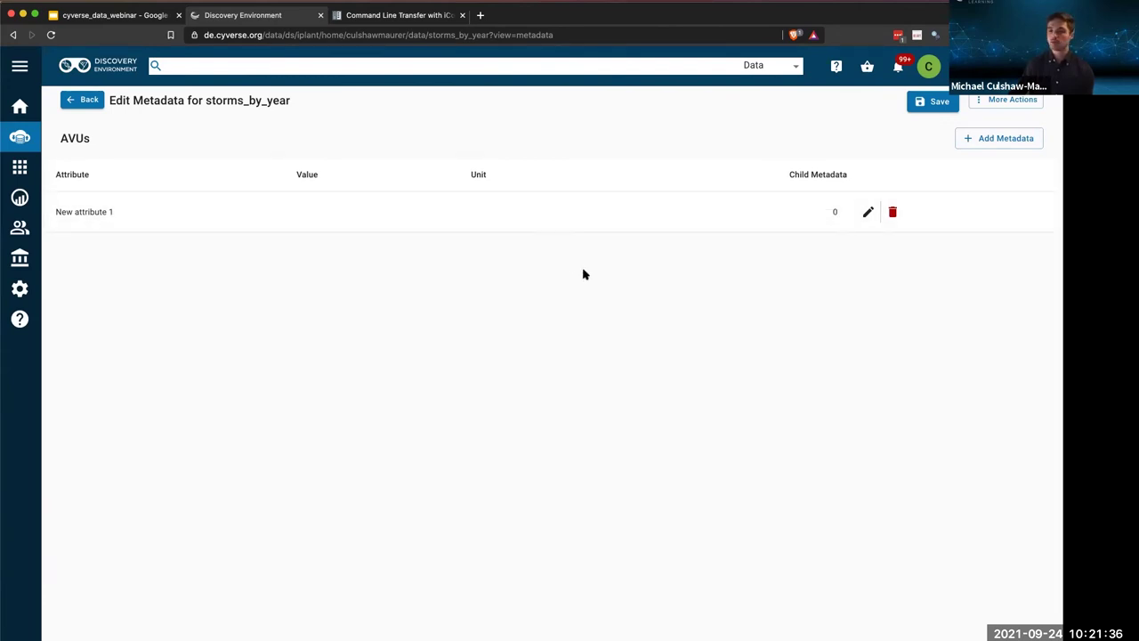
- Rename the new metadata attribute to 'Source'
left_click(867, 213)
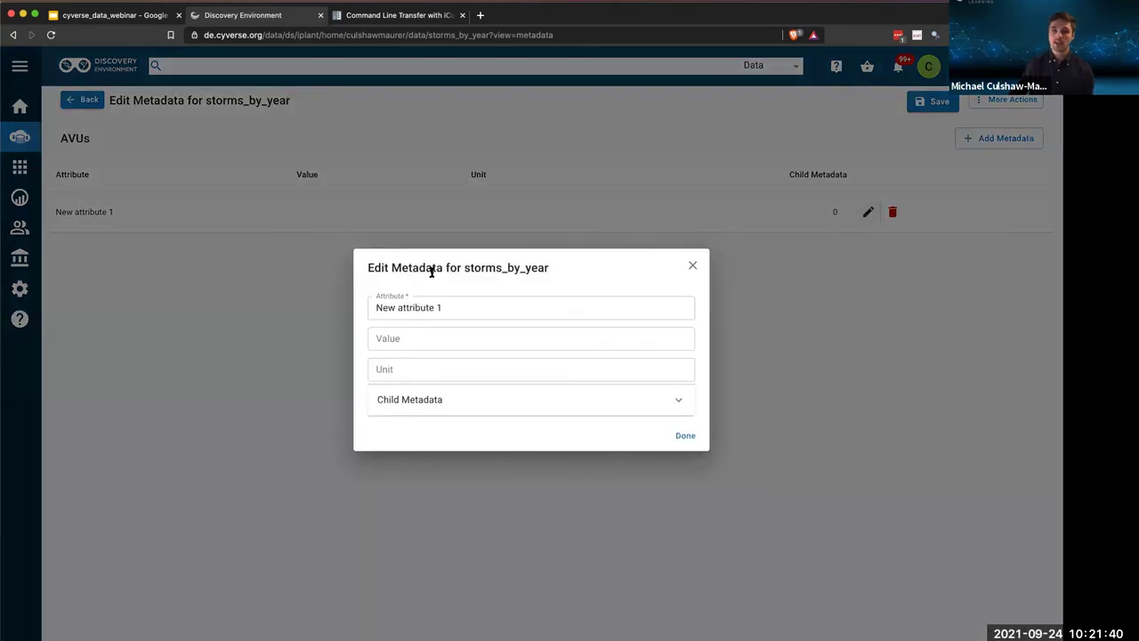
left_click(425, 300)
double_click(415, 299)
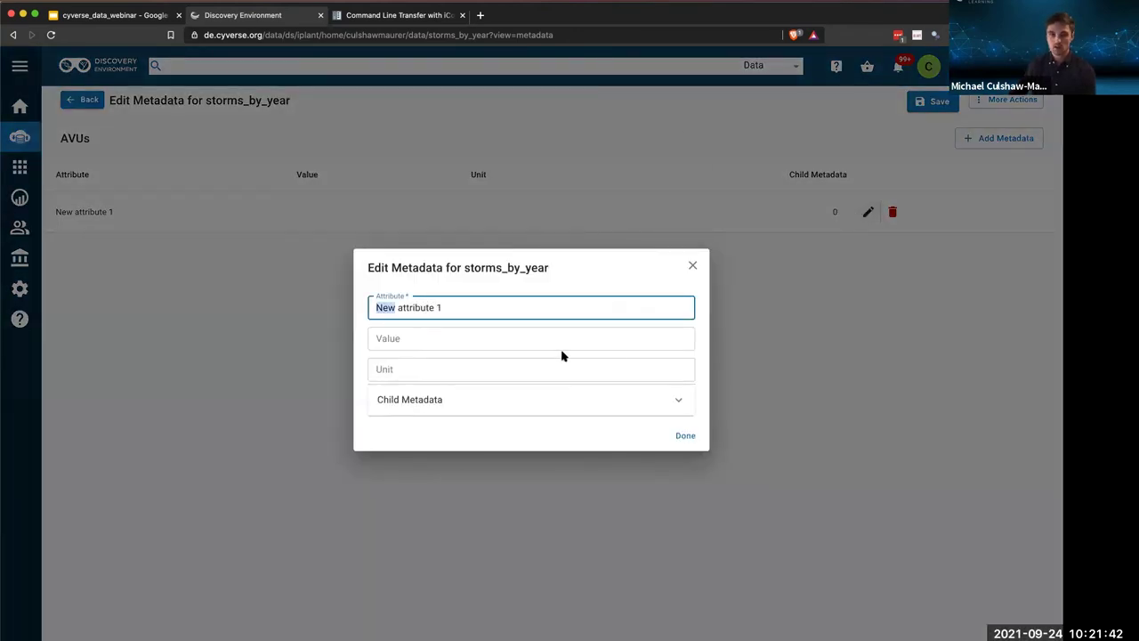
triple_click(488, 308)
type("Source")
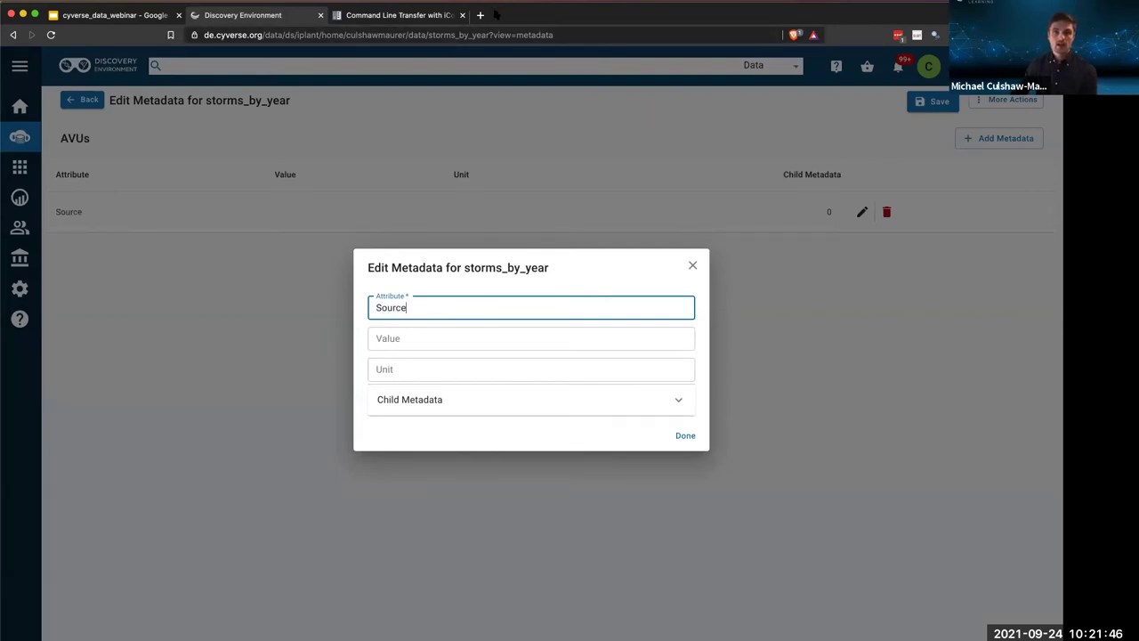
- Load dplyr's Storm tracks data reference in a new tab and copy the NOAA hurricane database link
left_click(480, 15)
type("dplyr")
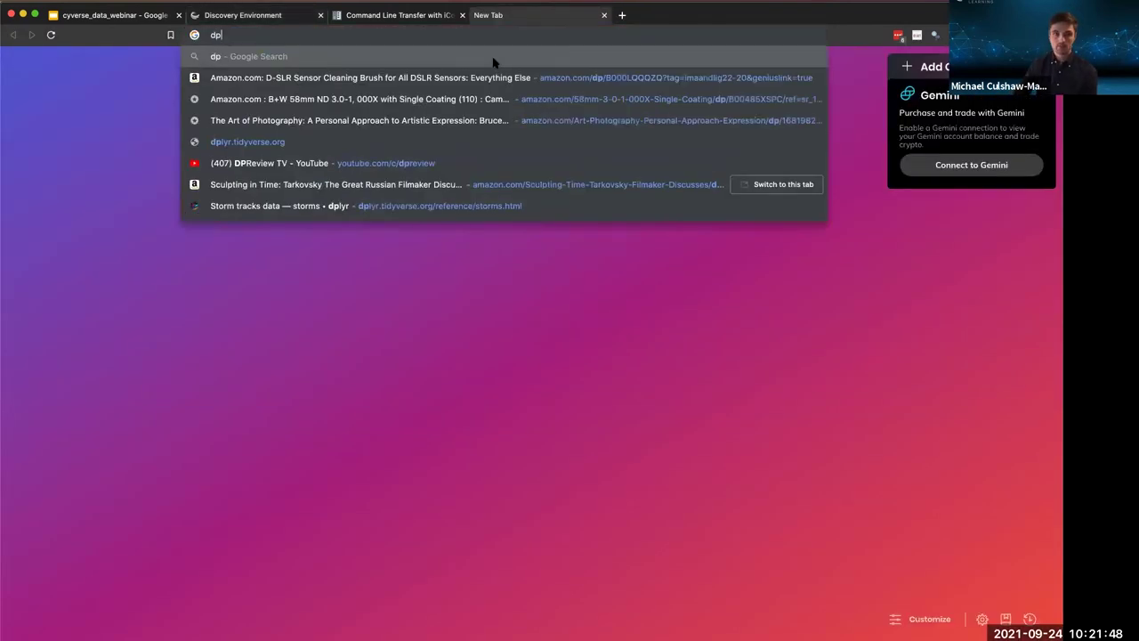
key("Down")
key("Down")
key("Down")
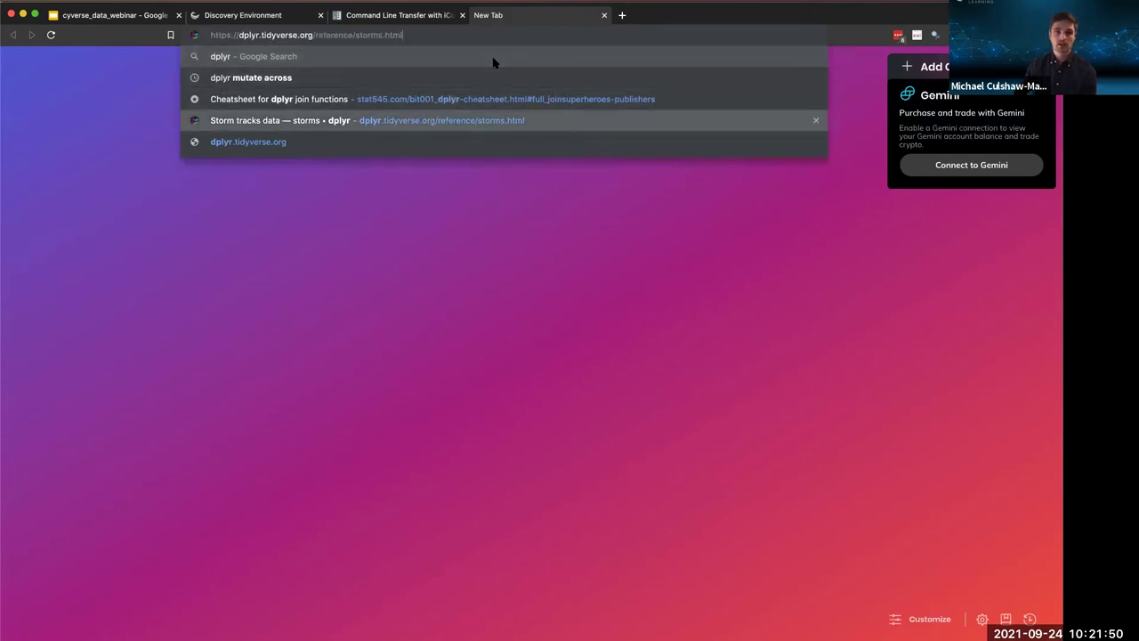
key("Return")
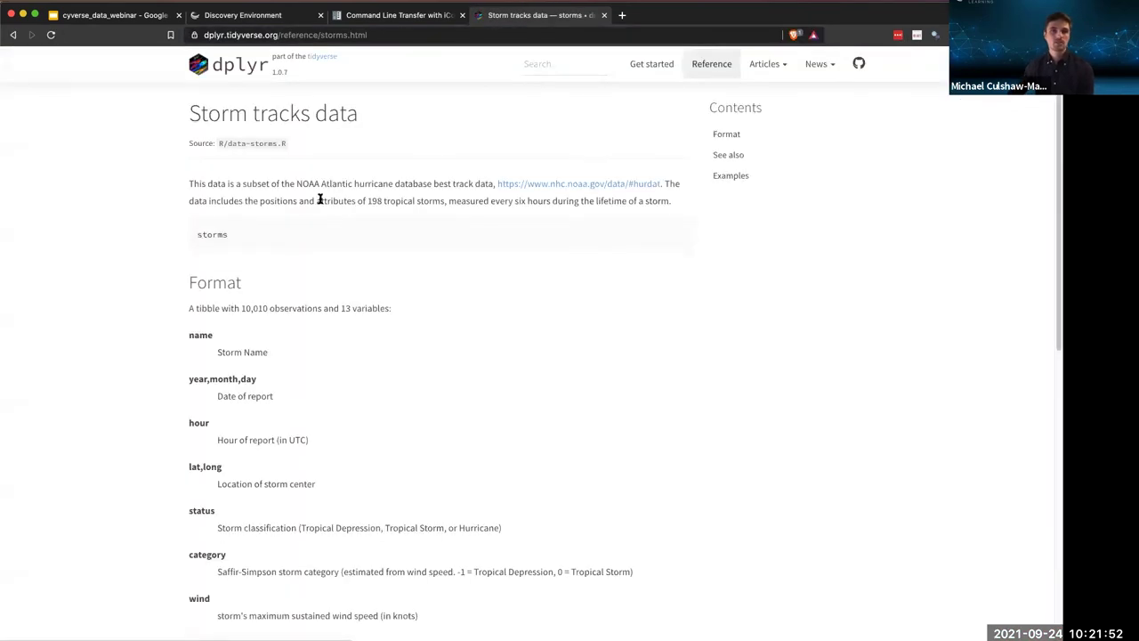
right_click(528, 183)
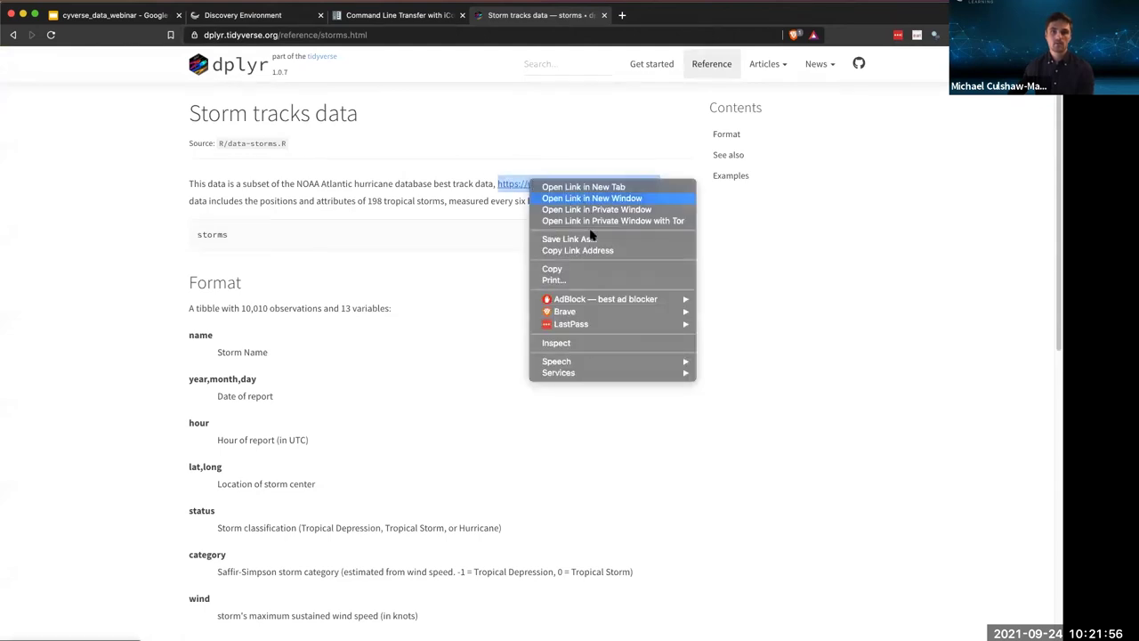
left_click(578, 250)
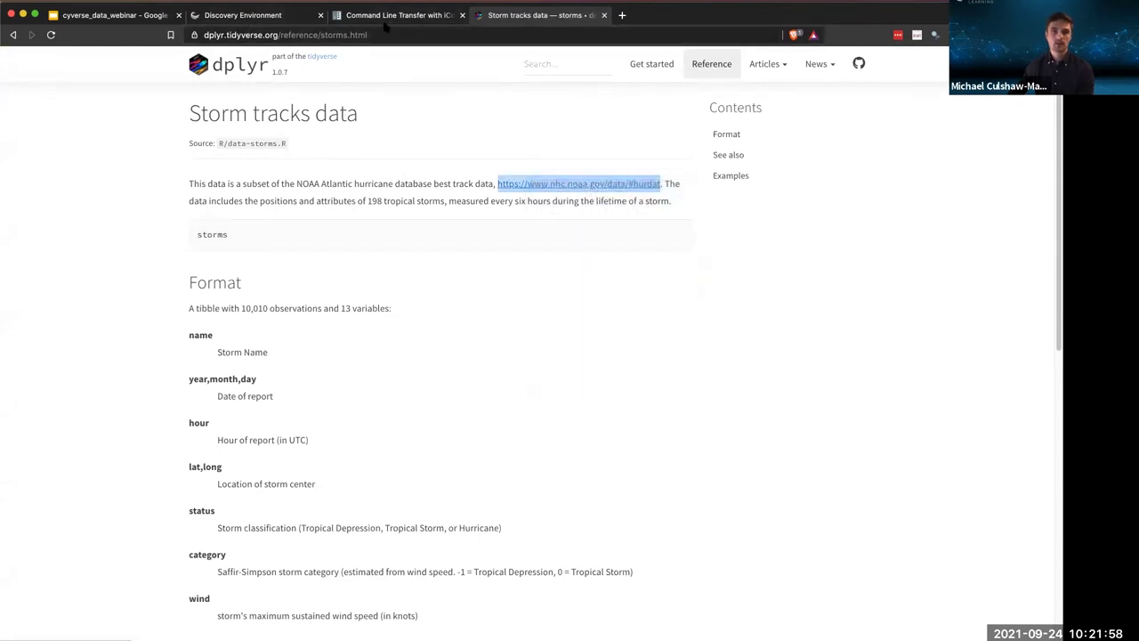
left_click(238, 16)
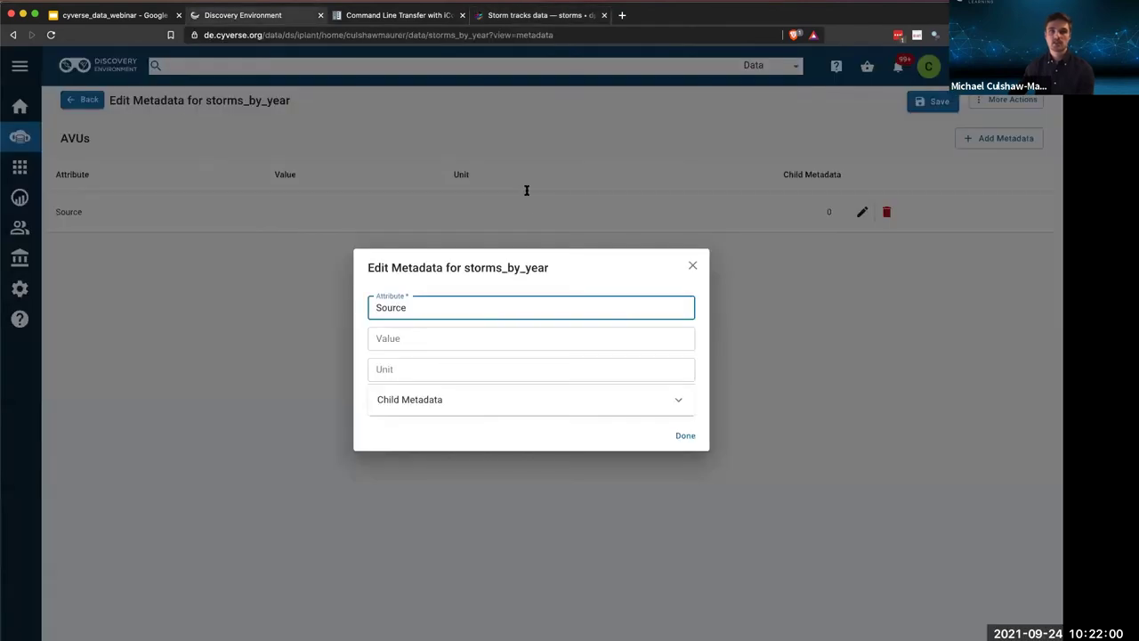
left_click(419, 340)
key("super+v")
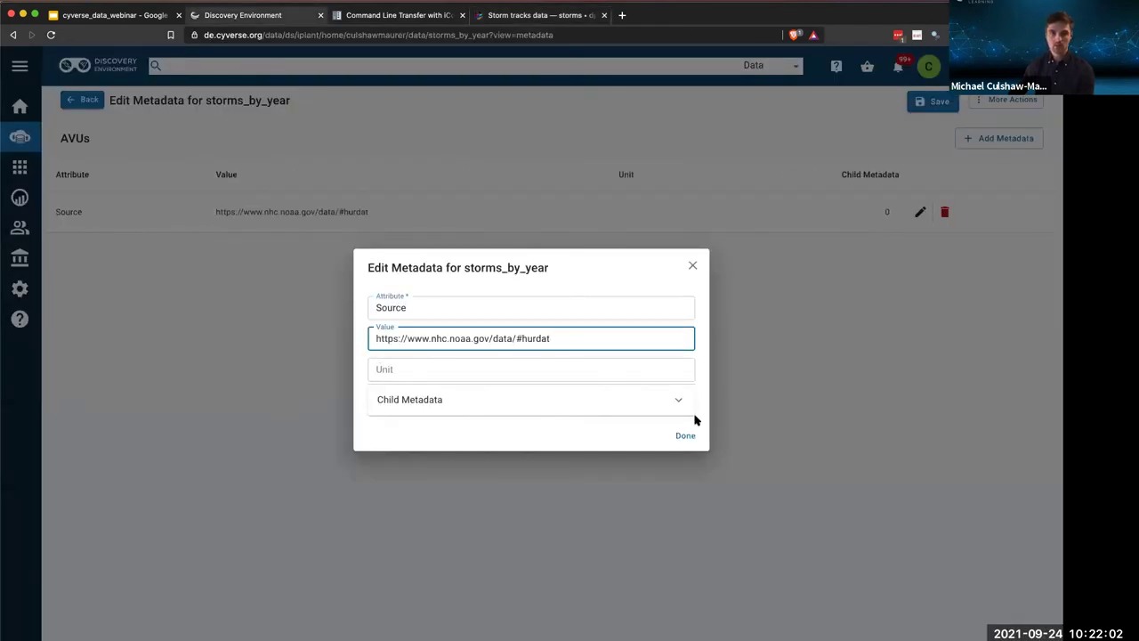
left_click(684, 436)
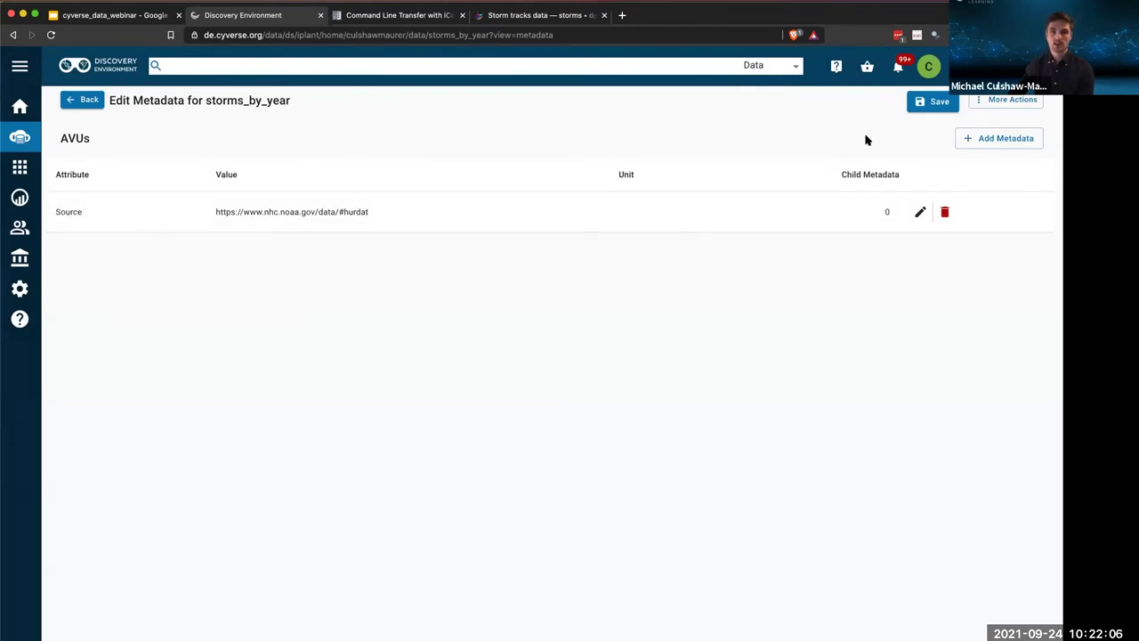
left_click(928, 105)
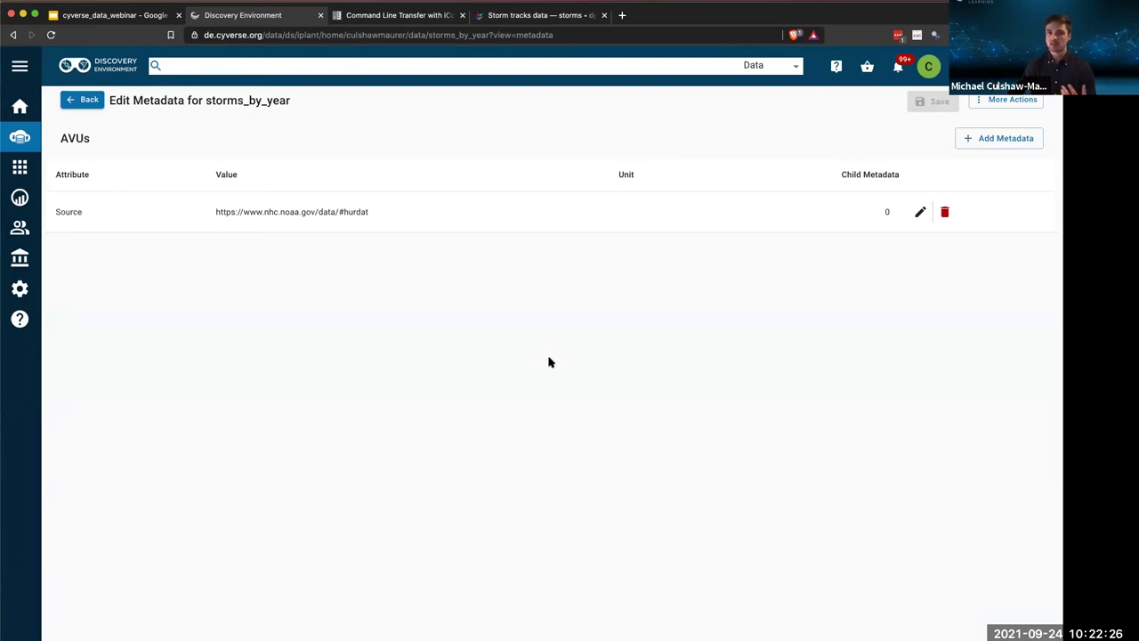
- View storms_by_year's metadata through the Dublin Core template and browse its fields
left_click(1006, 101)
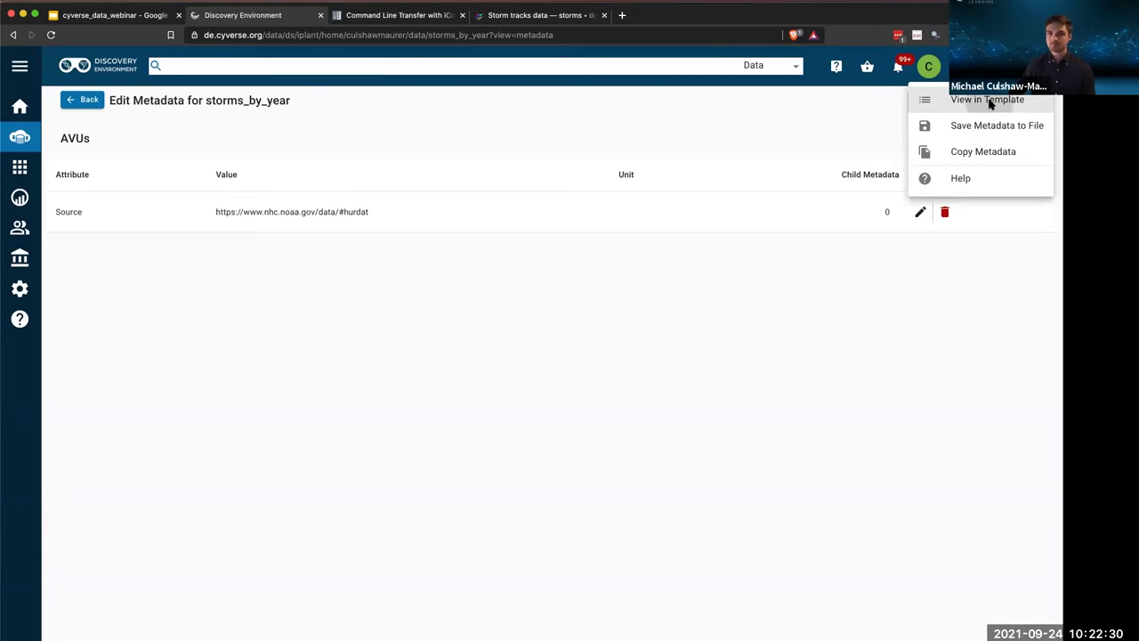
left_click(989, 101)
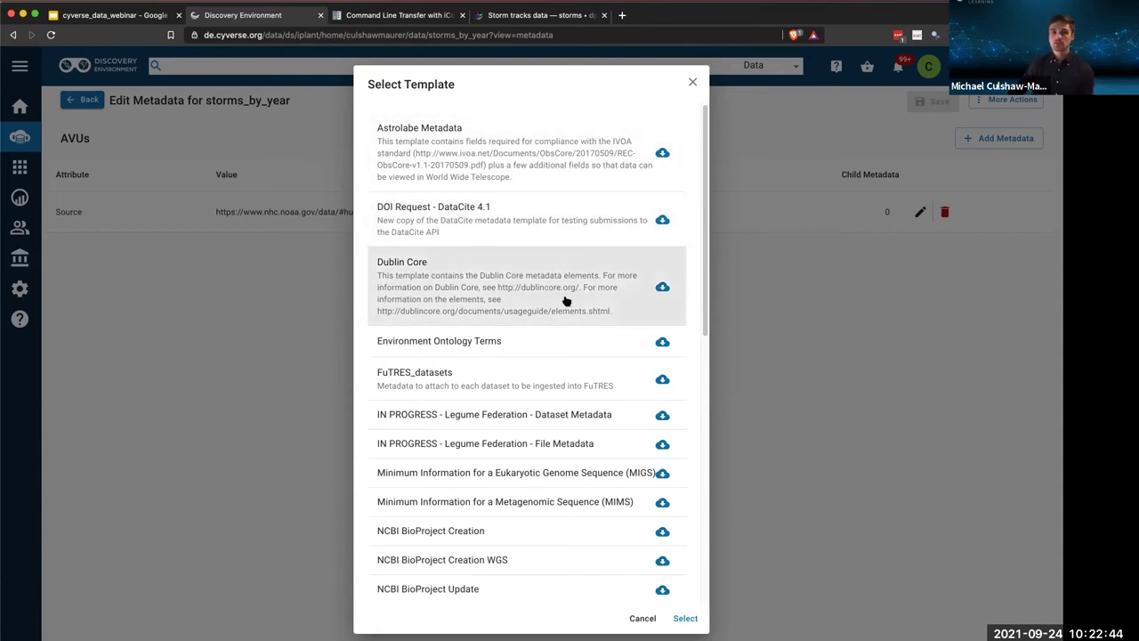
left_click(566, 300)
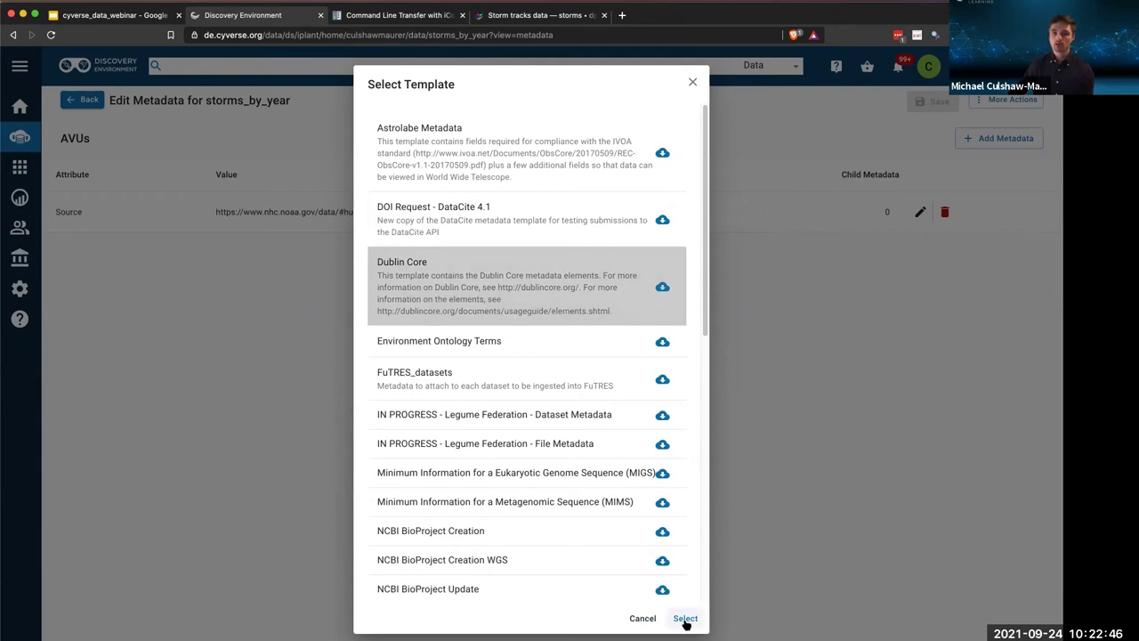
left_click(685, 621)
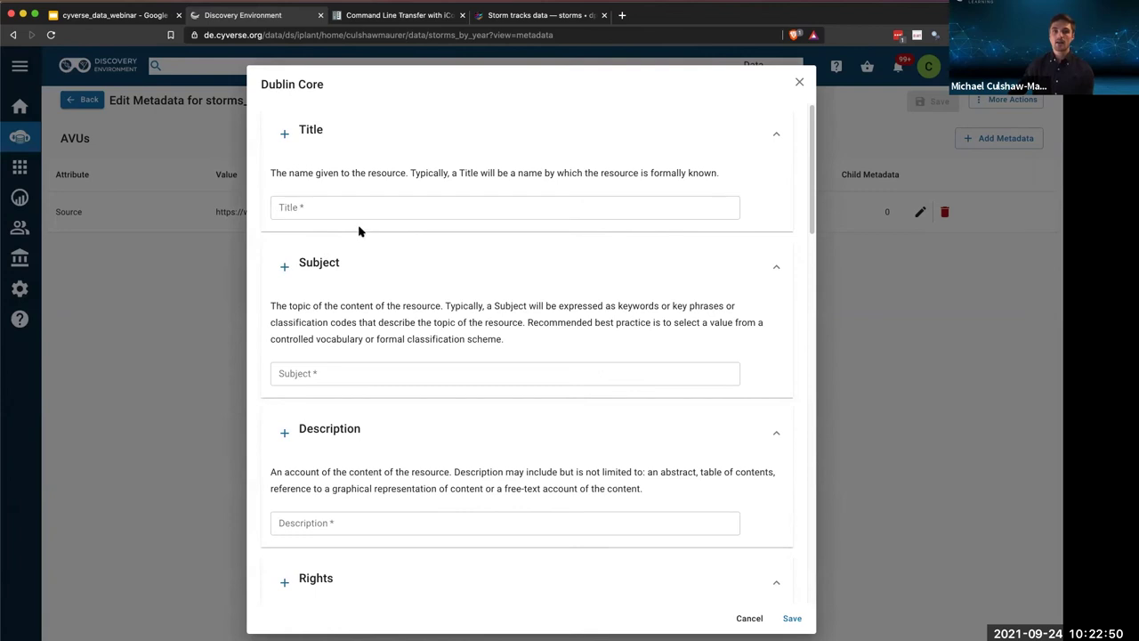
scroll(420, 151, "down", 10)
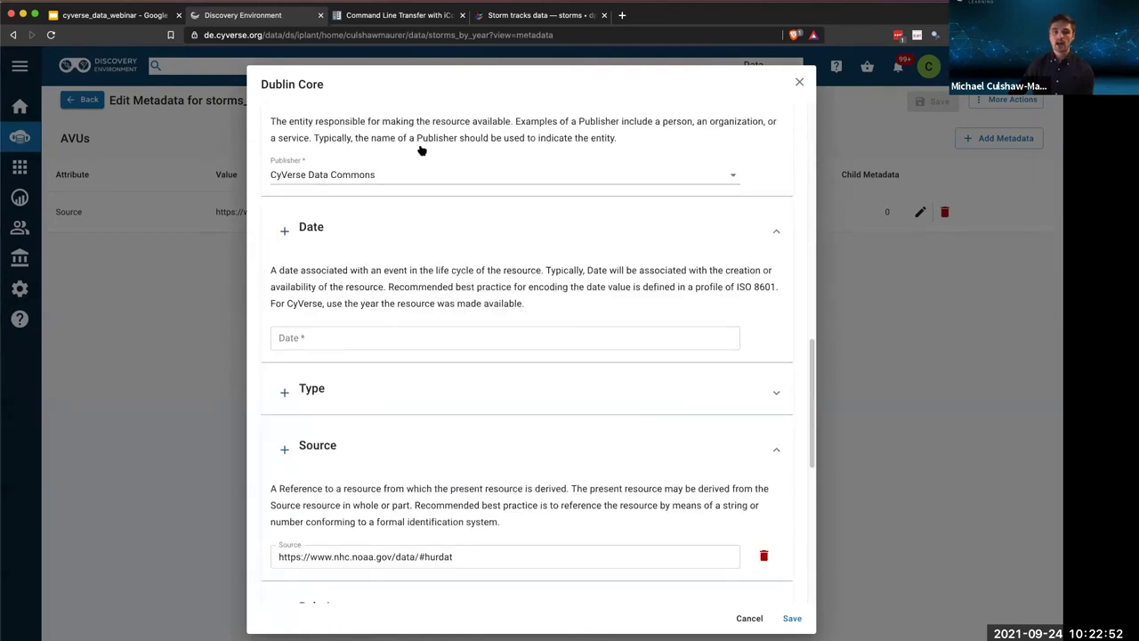
scroll(420, 150, "down", 6)
scroll(445, 178, "up", 7)
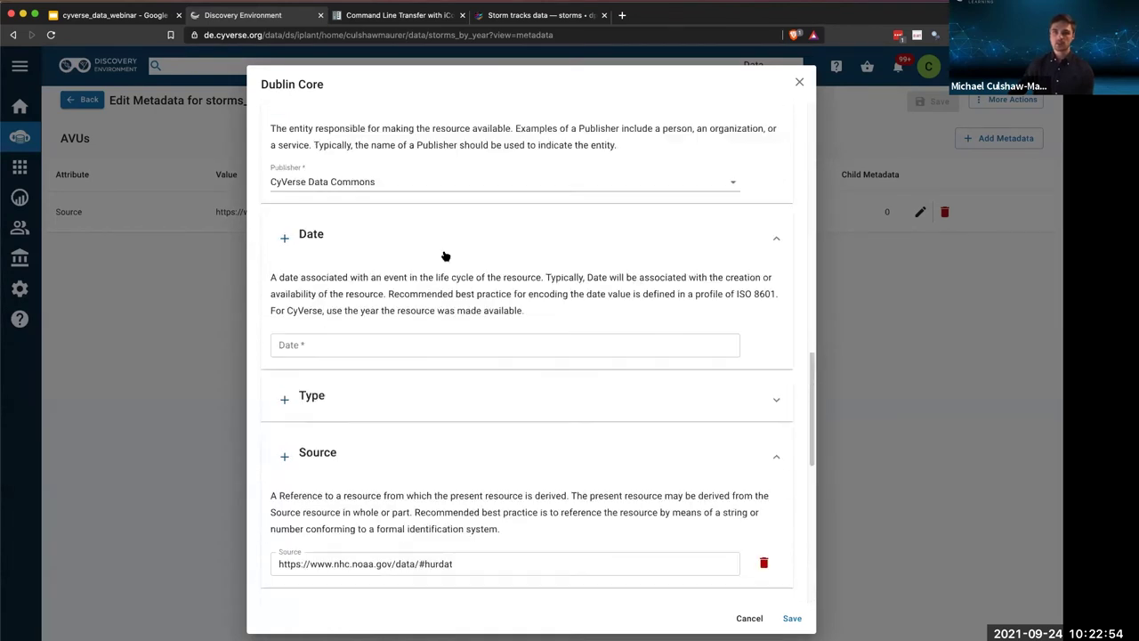
scroll(445, 256, "up", 10)
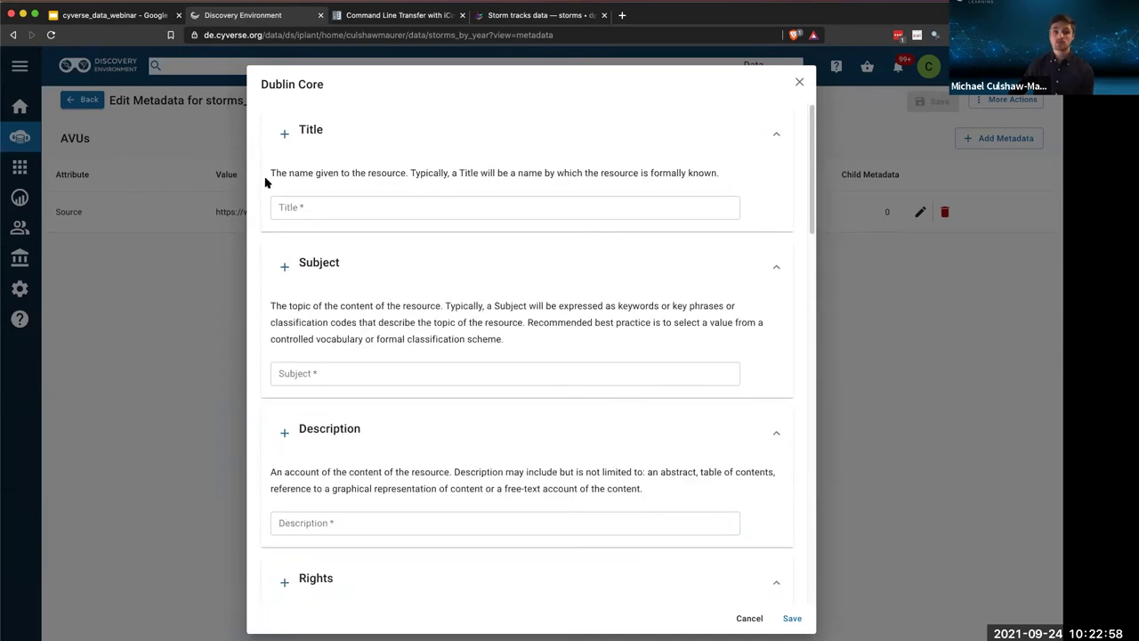
- Inspect the Title field, close the Dublin Core form and return to the data folder listing
left_click_drag(271, 173, 734, 179)
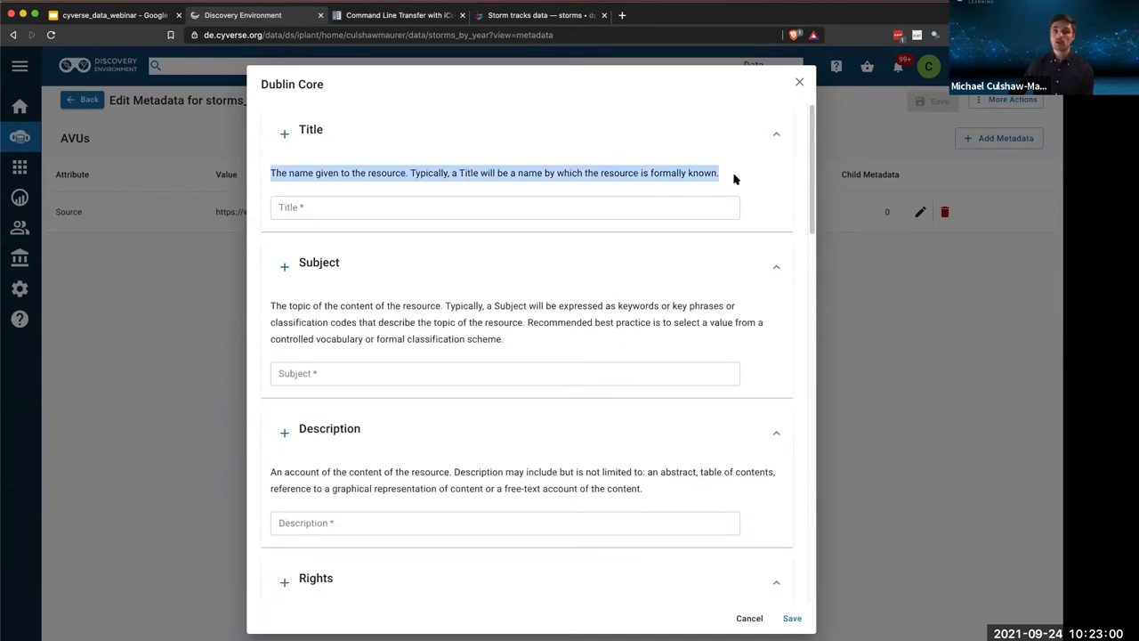
left_click(629, 159)
left_click(501, 134)
left_click(314, 208)
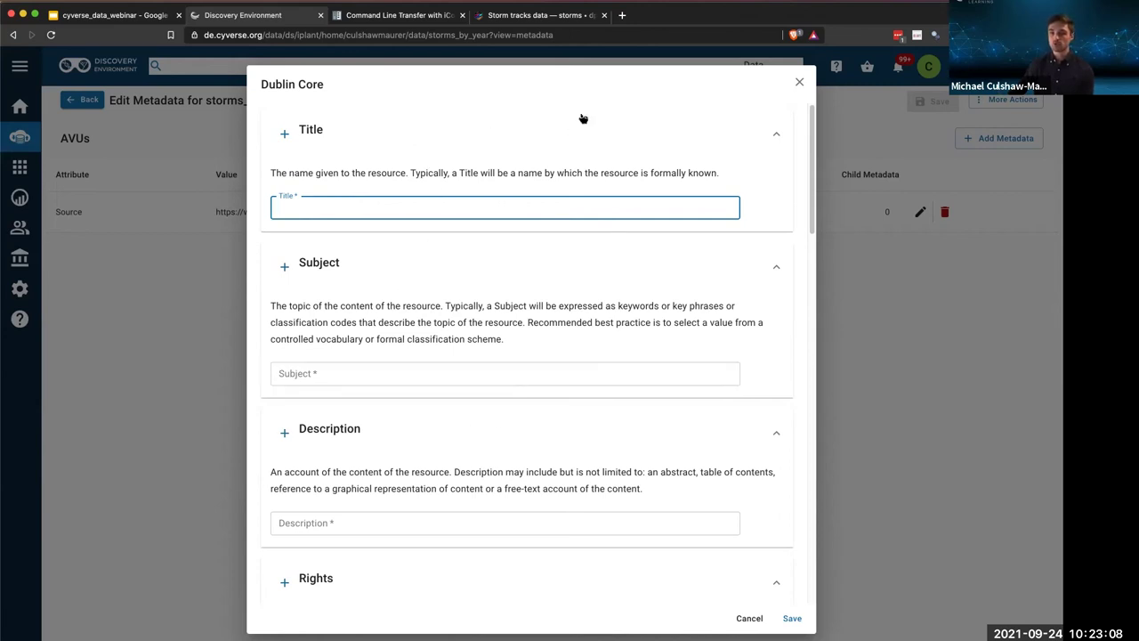
scroll(490, 219, "down", 5)
scroll(542, 263, "down", 3)
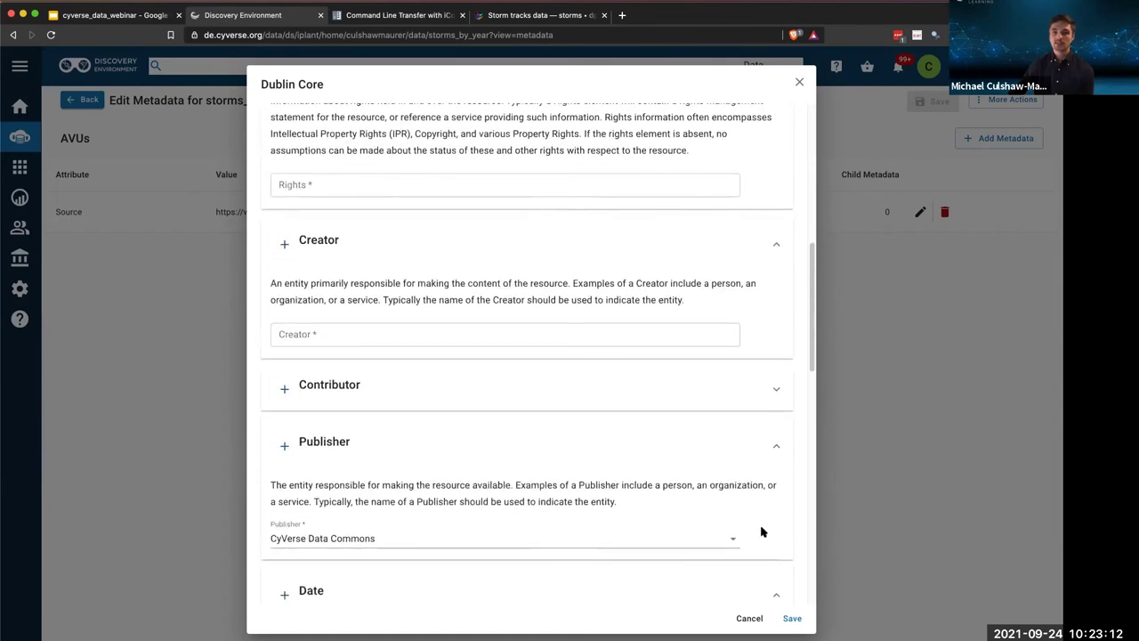
scroll(506, 254, "down", 3)
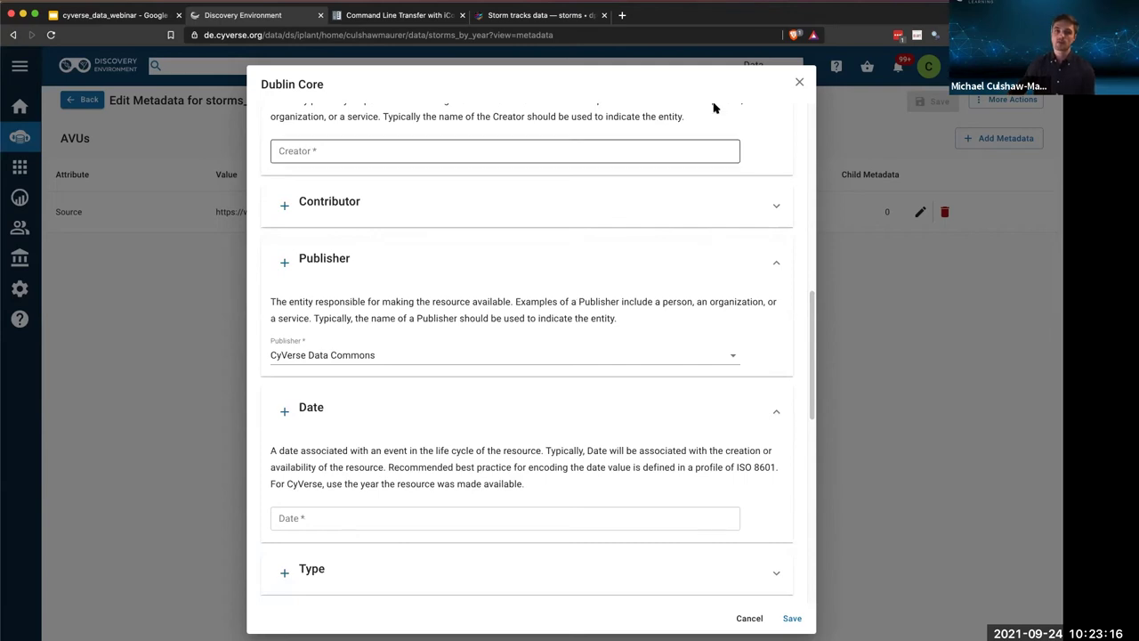
left_click(798, 85)
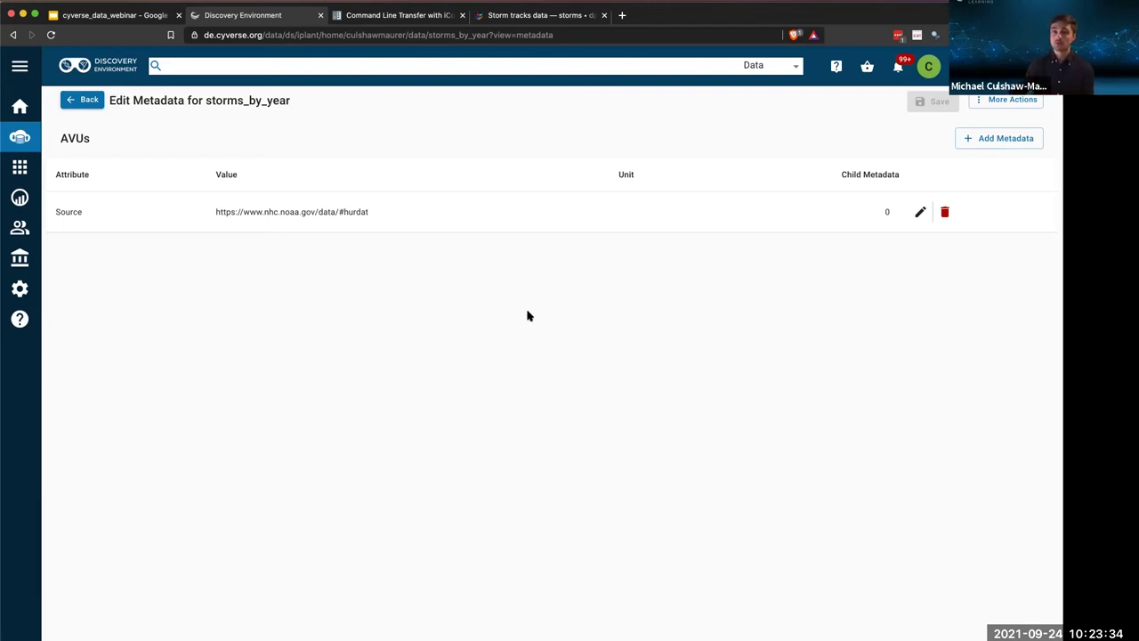
left_click(82, 102)
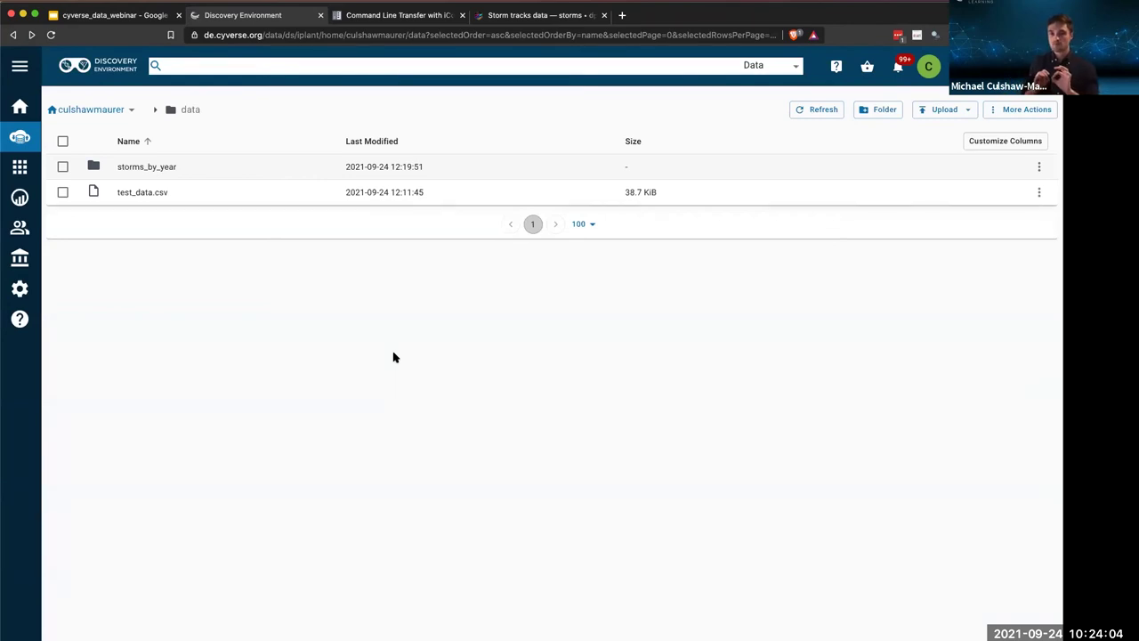
- Select the storms_by_year folder in the data listing
left_click(62, 168)
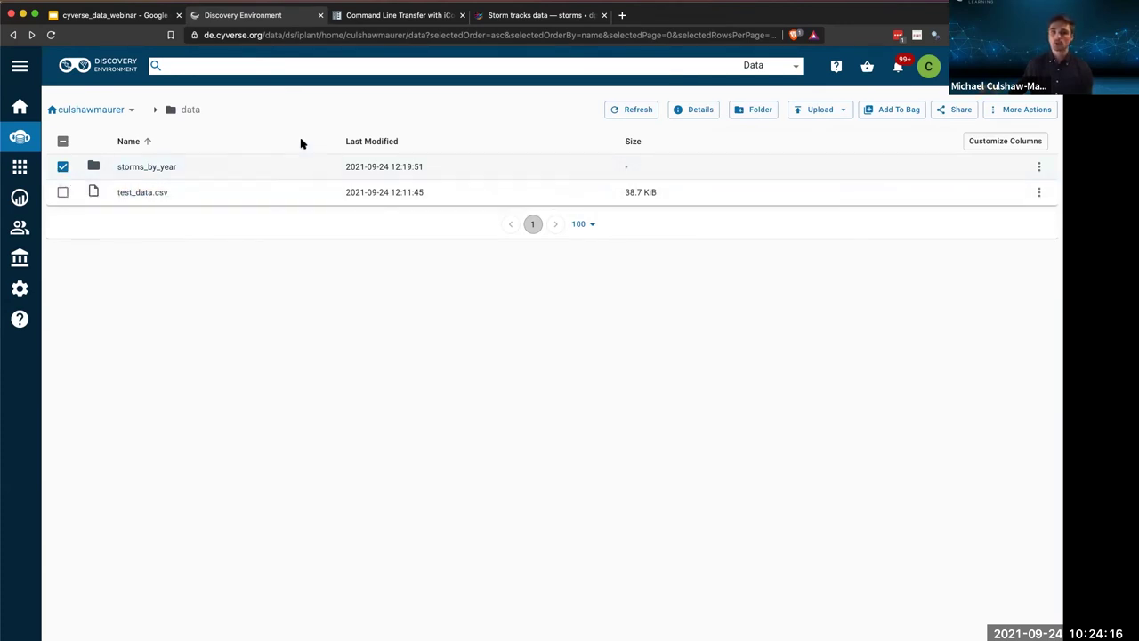
- Choose Request DOI from More Actions for storms_by_year, and open the DOI Manual link in a new tab
left_click(1019, 112)
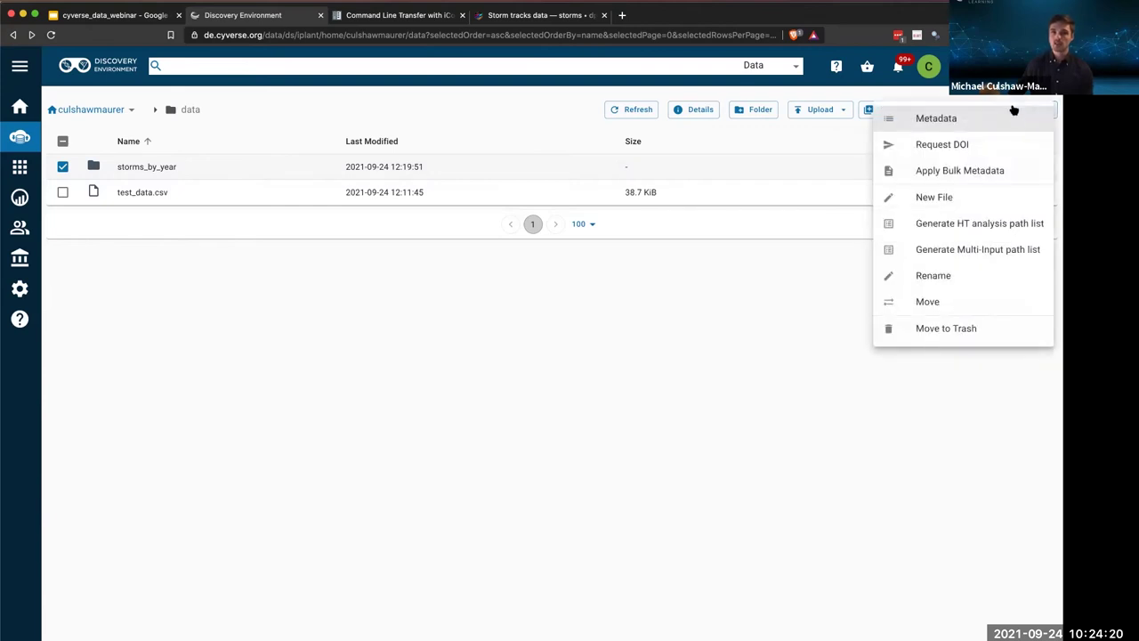
left_click(954, 145)
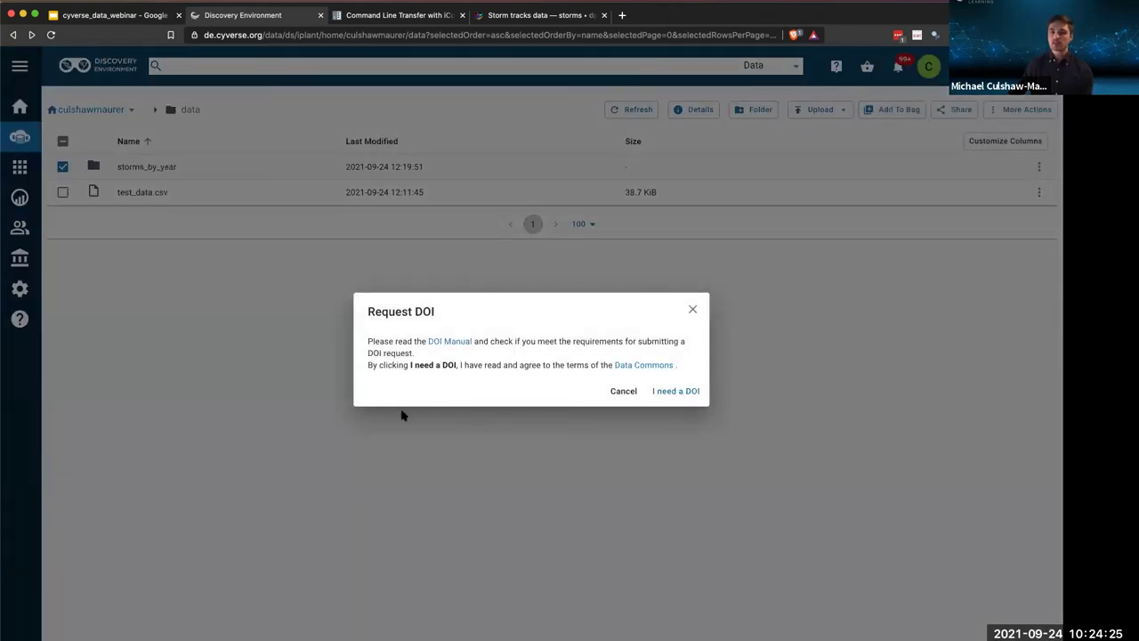
right_click(446, 346)
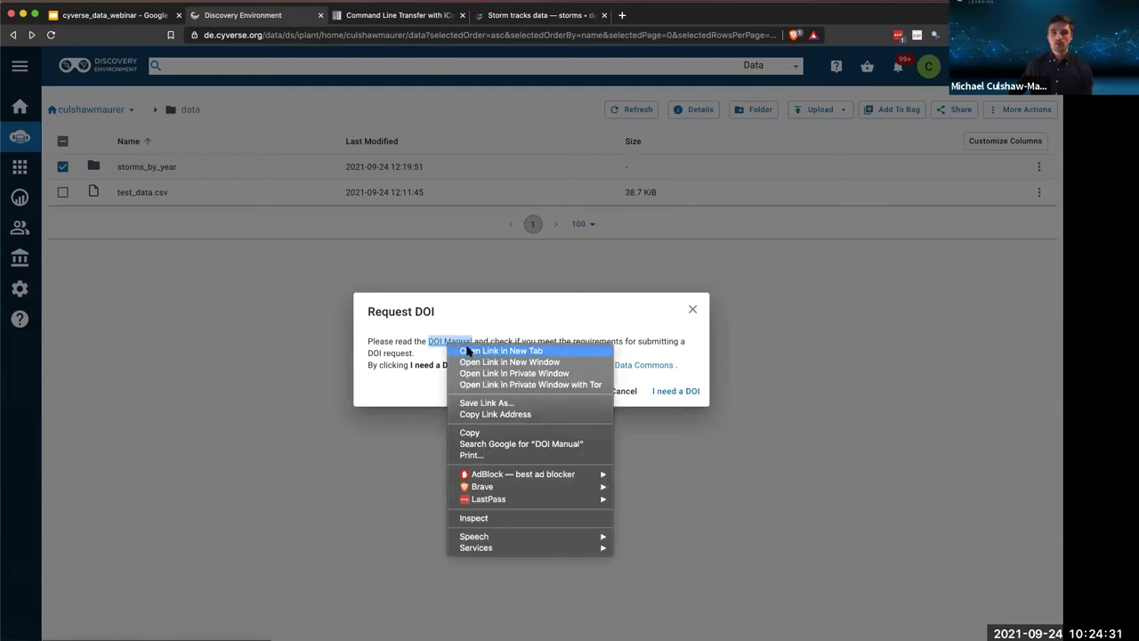
left_click(467, 351)
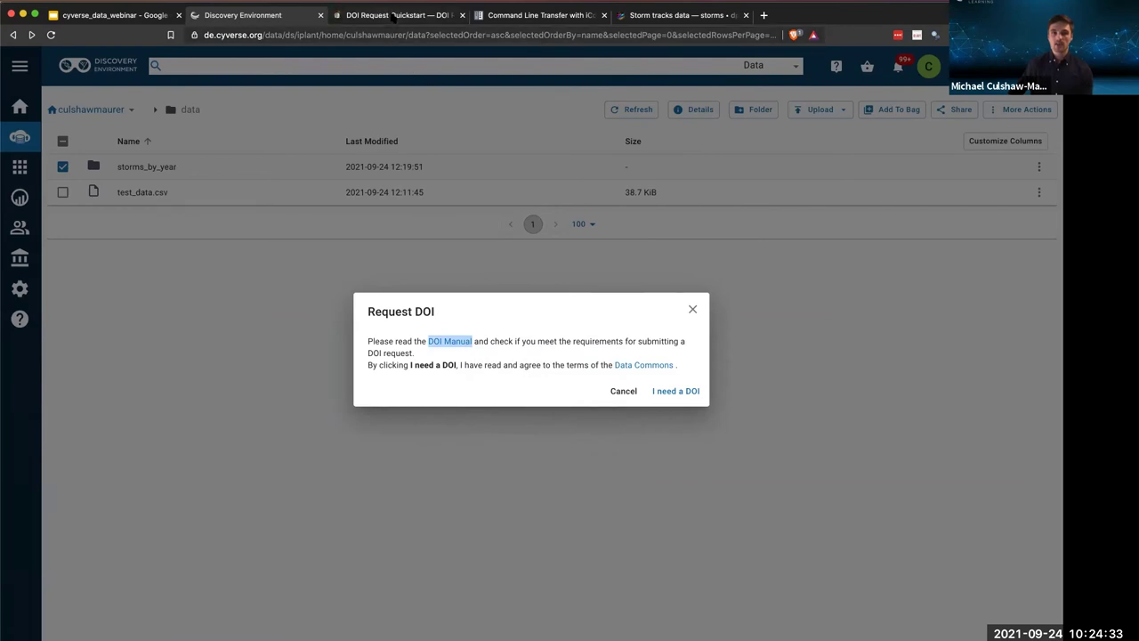
- Switch to the DOI Request Quickstart manual and scroll through it
left_click(393, 16)
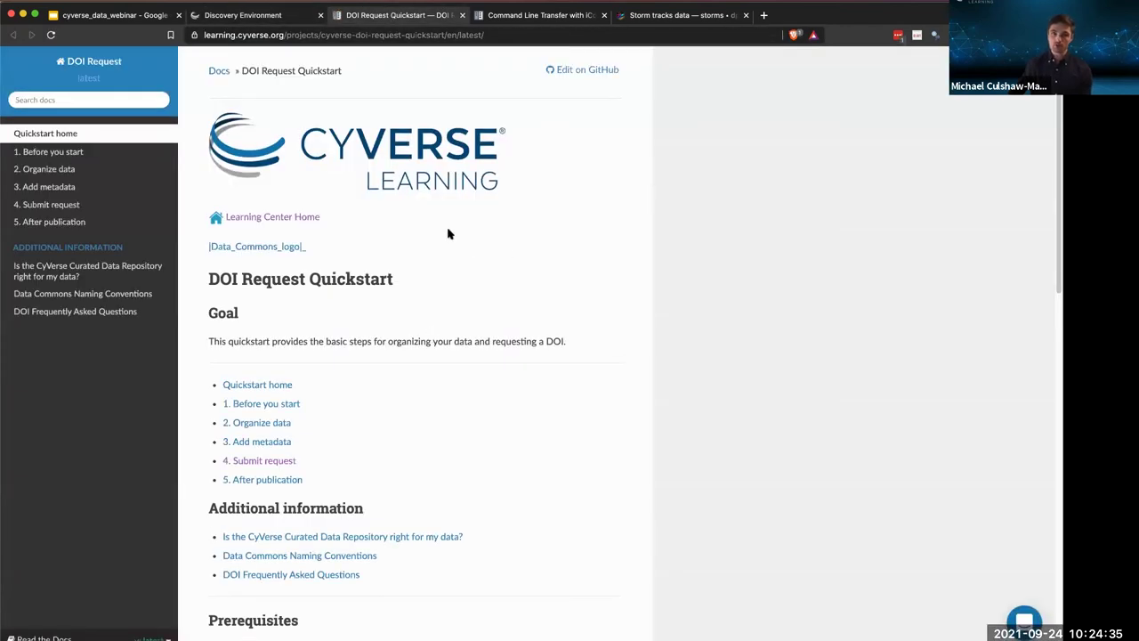
scroll(454, 254, "down", 10)
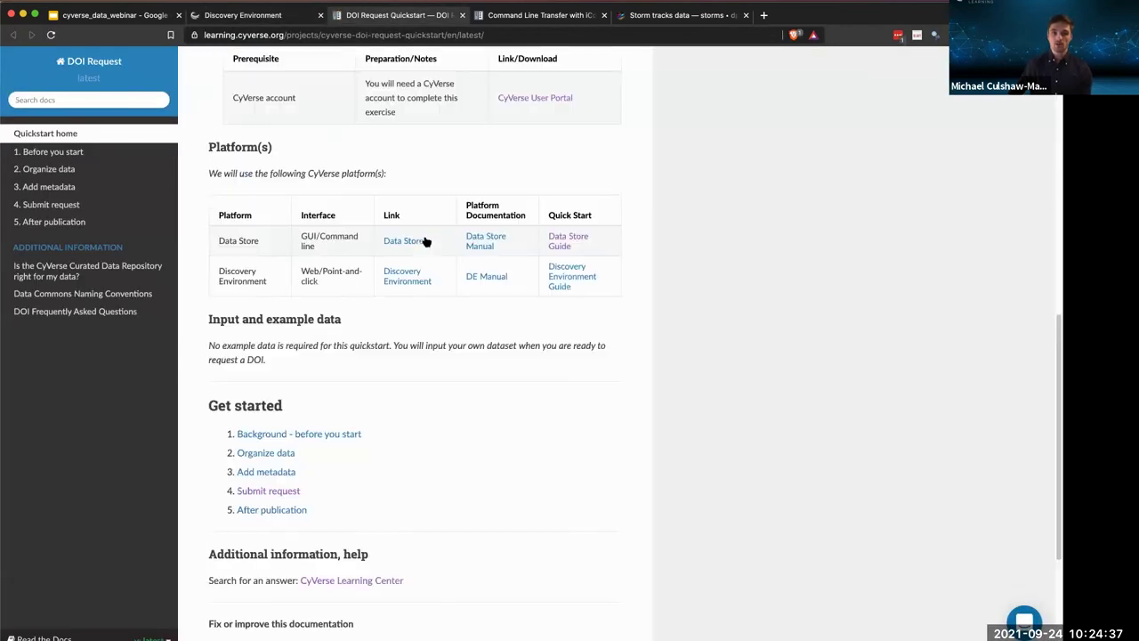
scroll(484, 315, "down", 3)
scroll(451, 310, "up", 8)
scroll(451, 310, "up", 5)
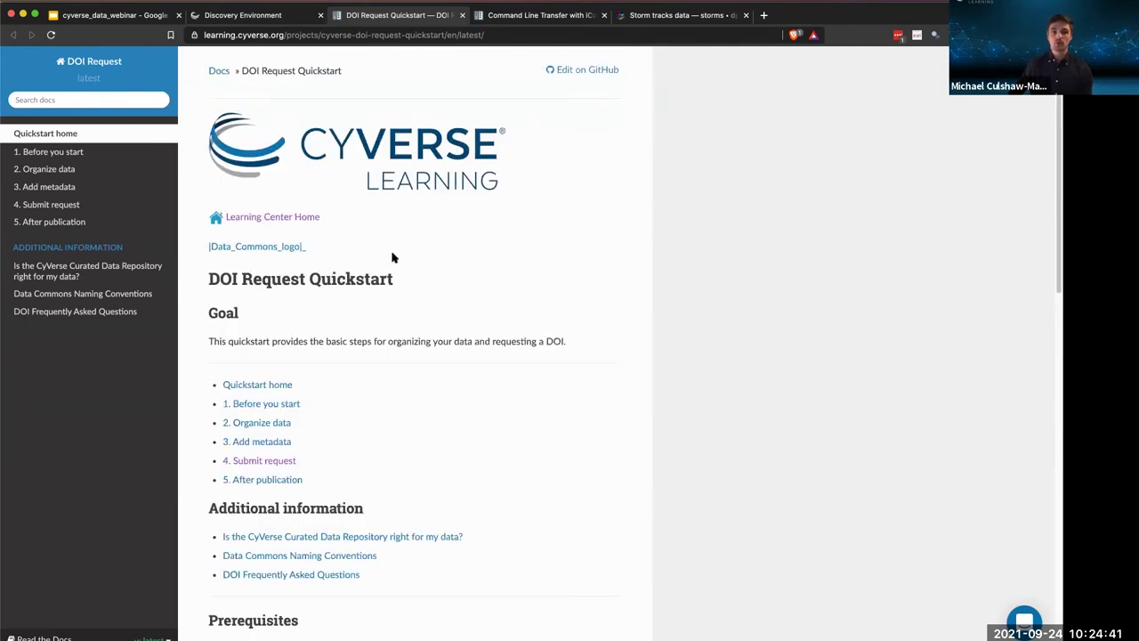
- Read the '1. Before you start' page, then close the documentation tab
left_click(77, 160)
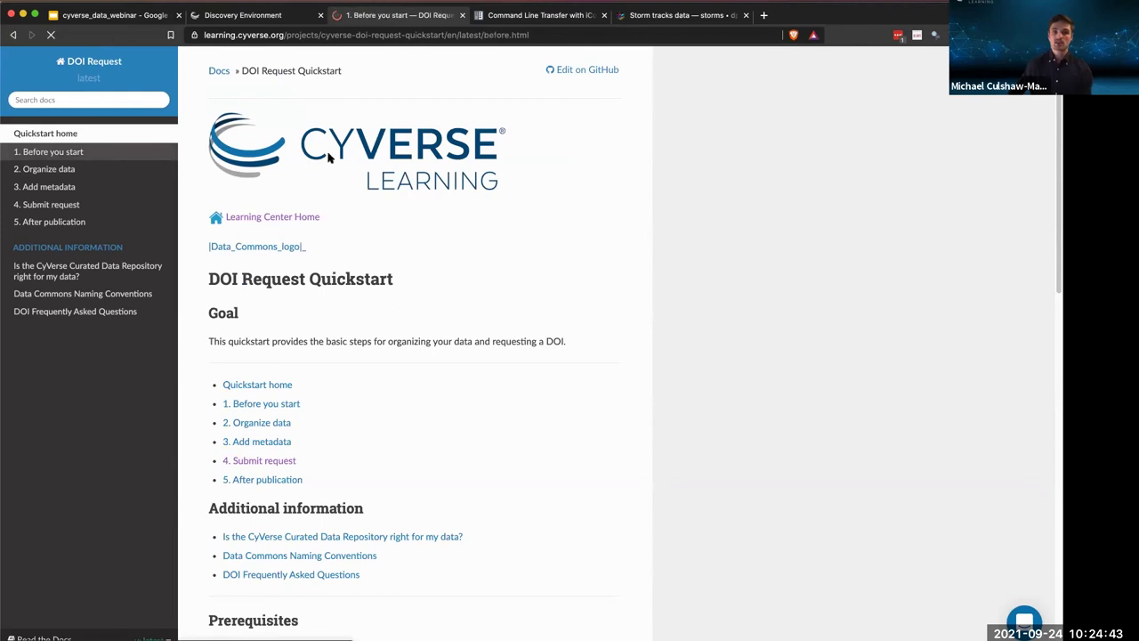
scroll(426, 287, "down", 1)
scroll(425, 287, "down", 3)
scroll(453, 220, "up", 5)
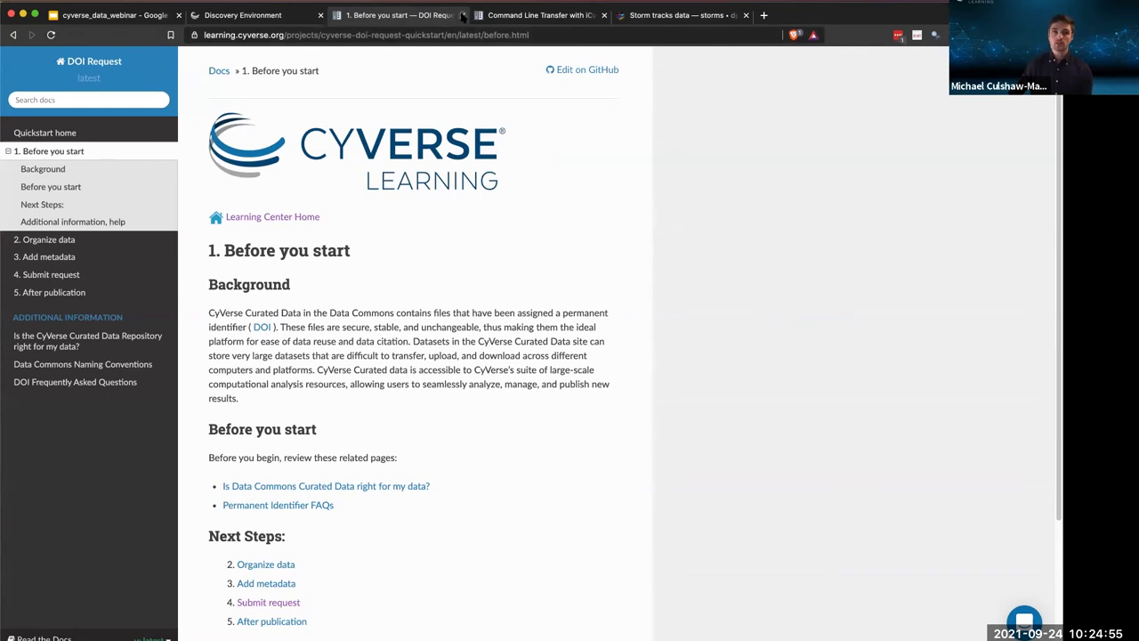
key("super+w")
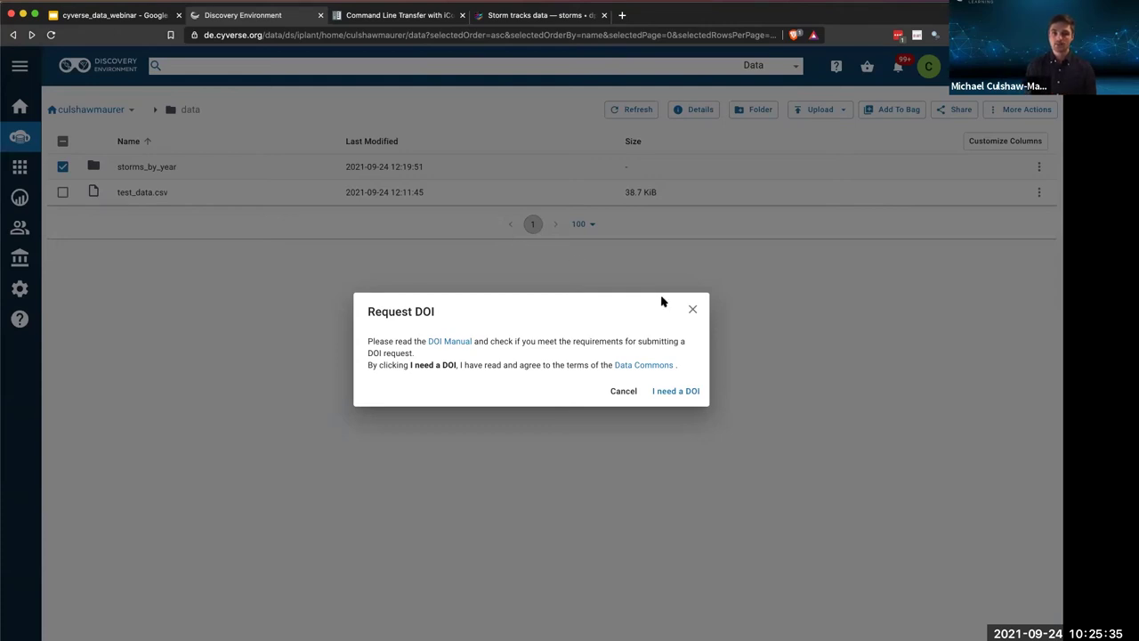
- Dismiss the Request DOI dialog, deselect storms_by_year, and switch to the Apps catalog
left_click(690, 311)
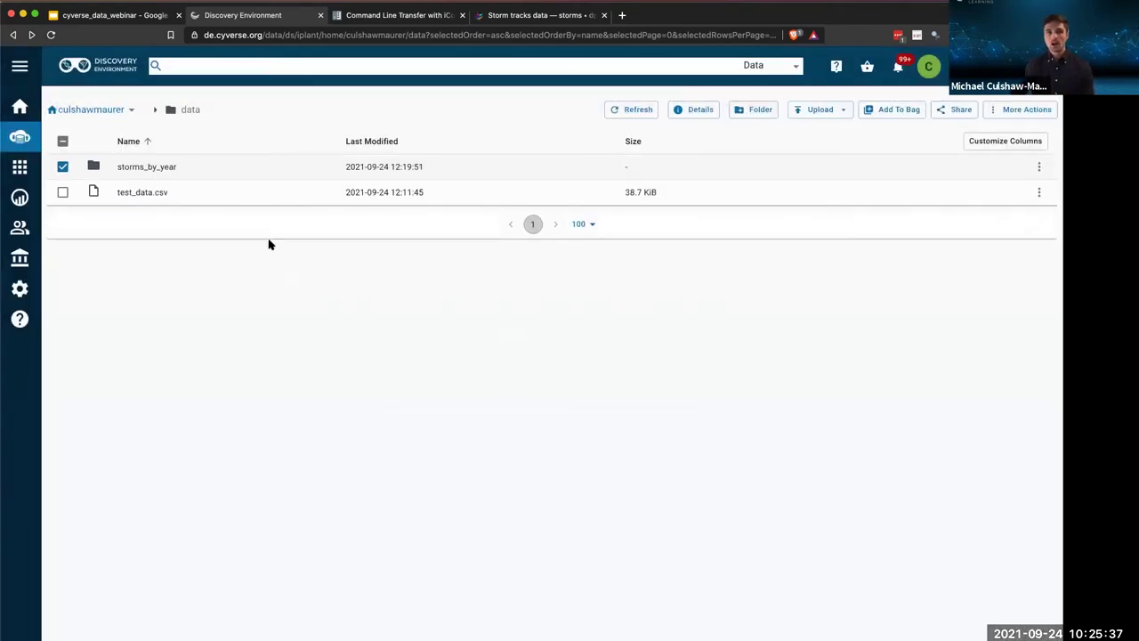
left_click(62, 169)
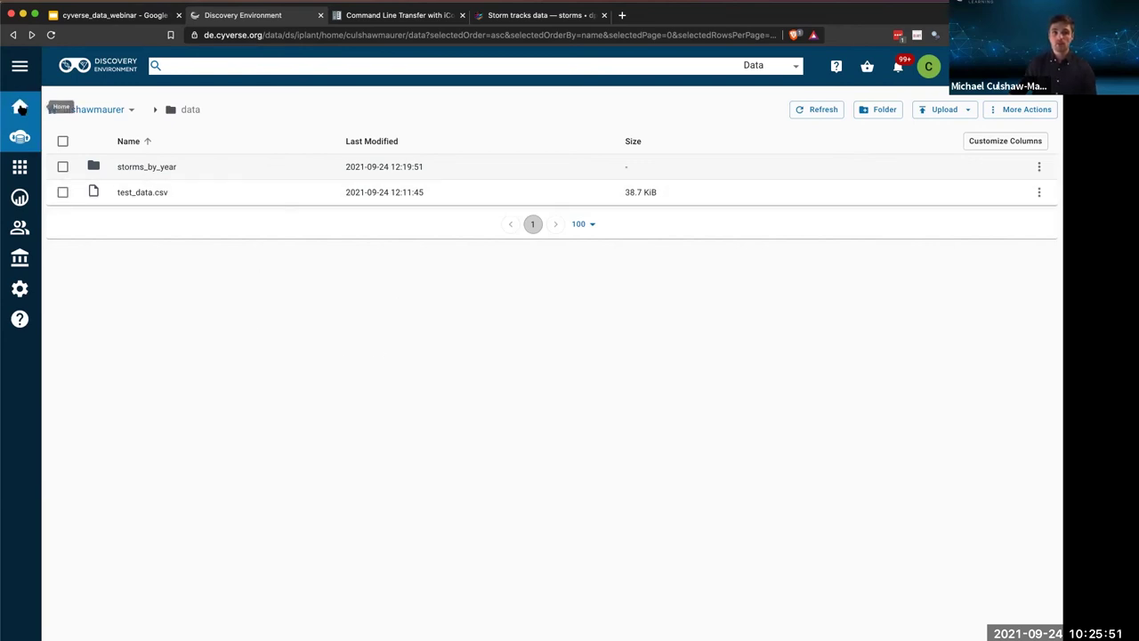
left_click(20, 170)
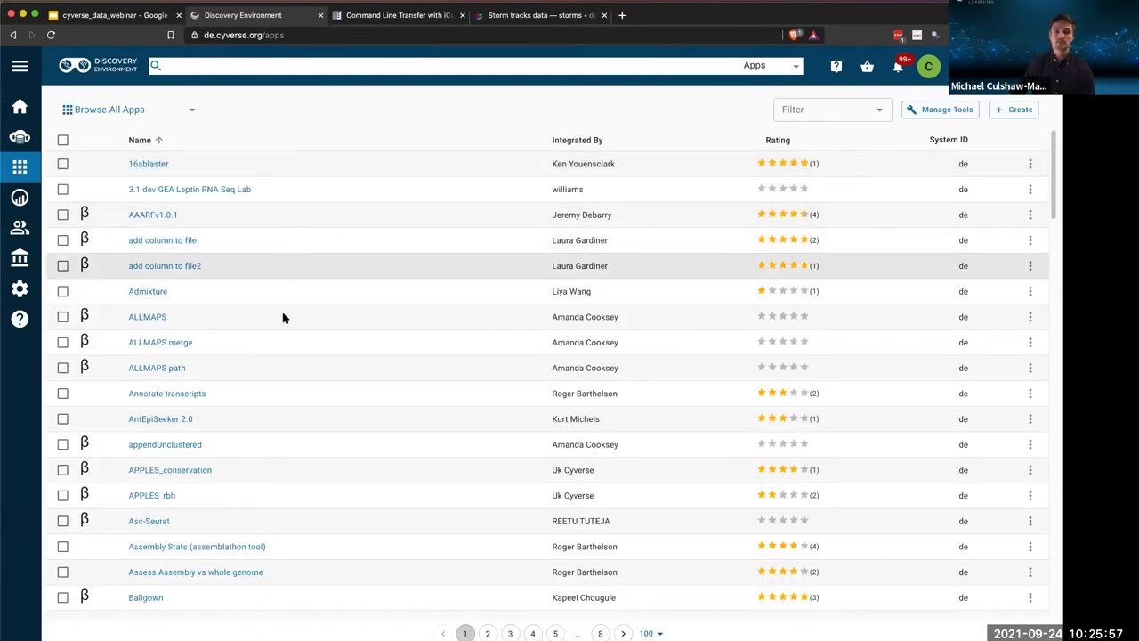
- Filter the apps list to VICE apps only and scroll through the results
left_click(847, 110)
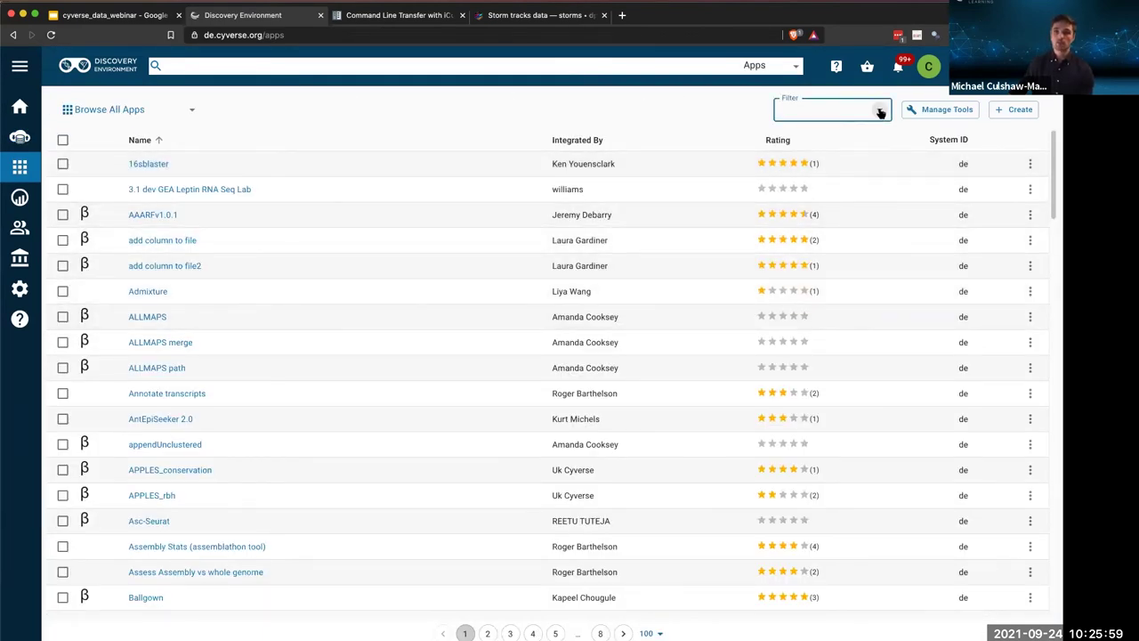
left_click(796, 182)
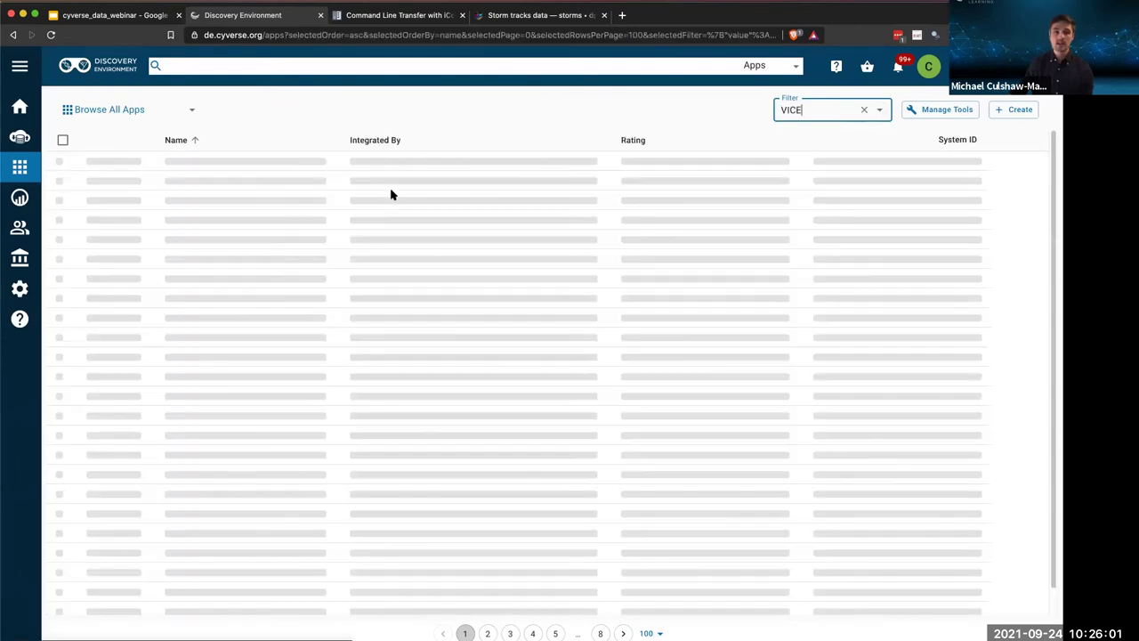
scroll(345, 267, "down", 10)
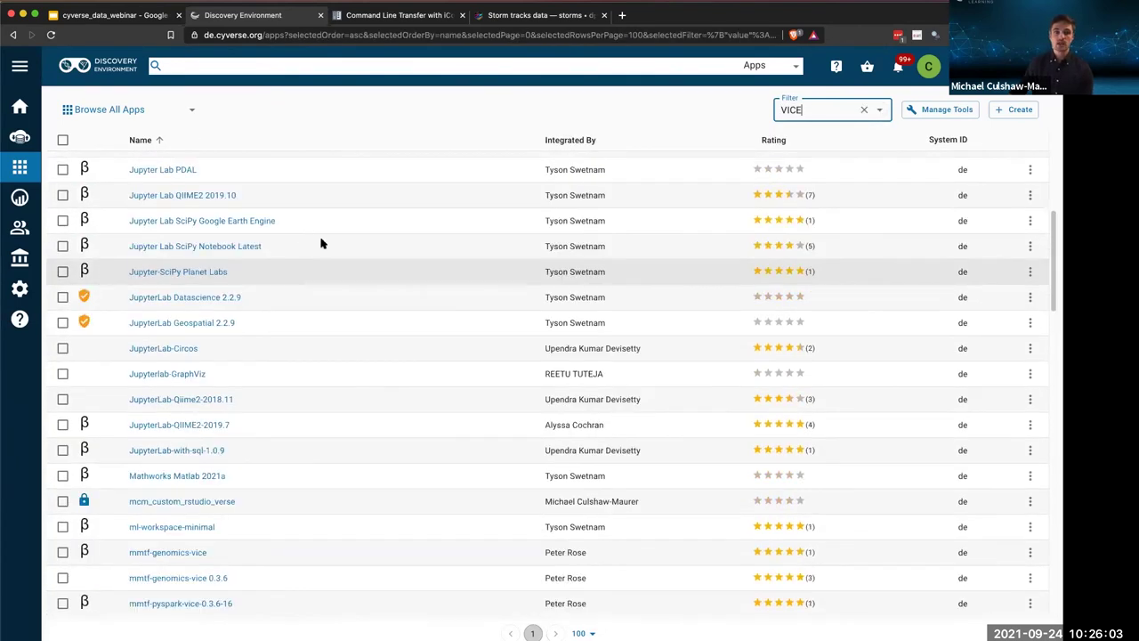
scroll(349, 276, "down", 5)
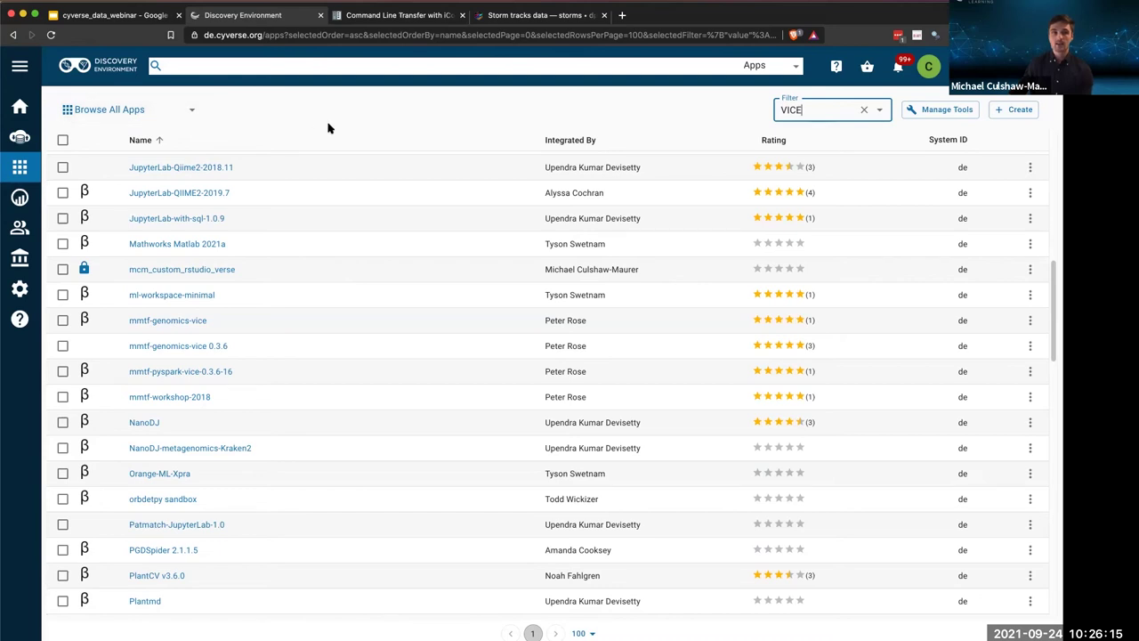
scroll(331, 252, "down", 5)
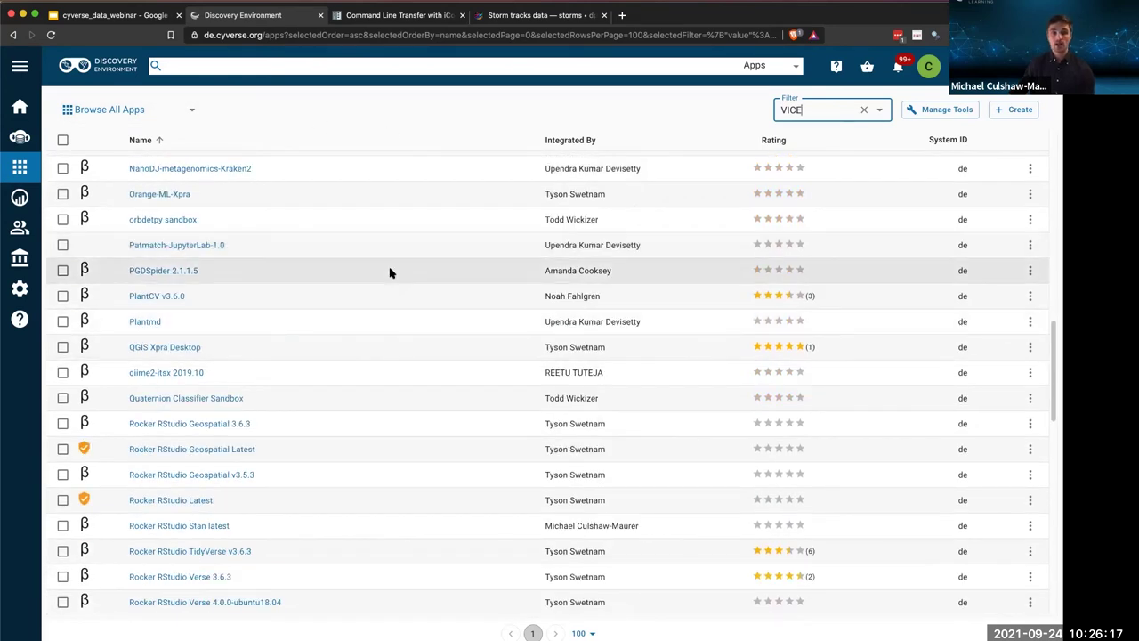
scroll(365, 387, "down", 1)
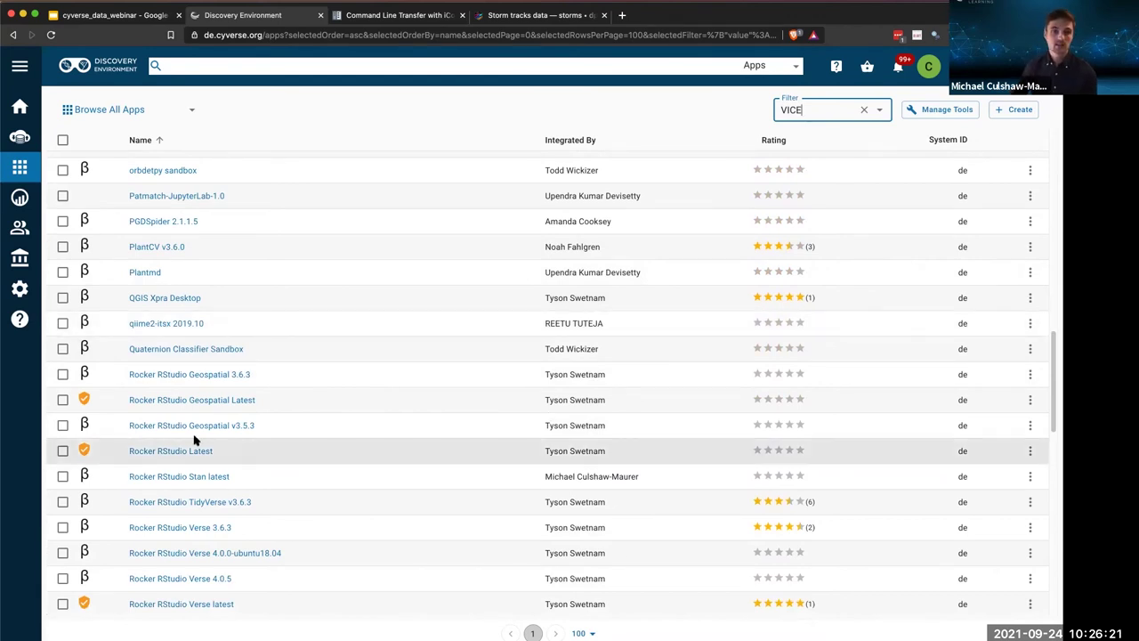
- Open the Rocker RStudio Stan latest launch form and its details, then return to the home data folder
left_click(62, 477)
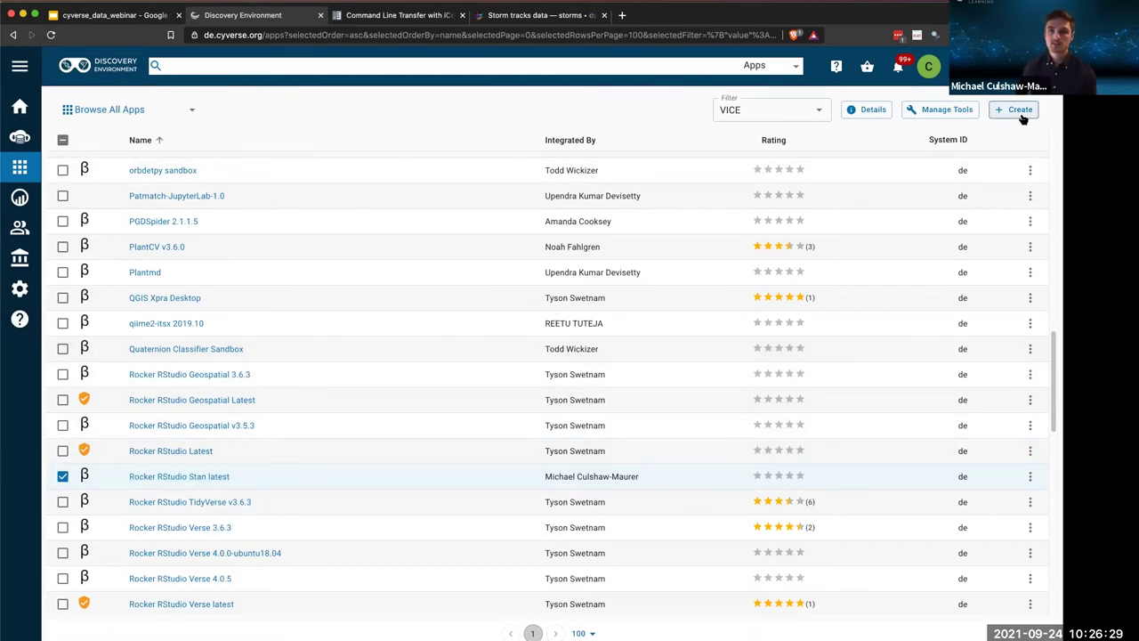
scroll(813, 275, "up", 1)
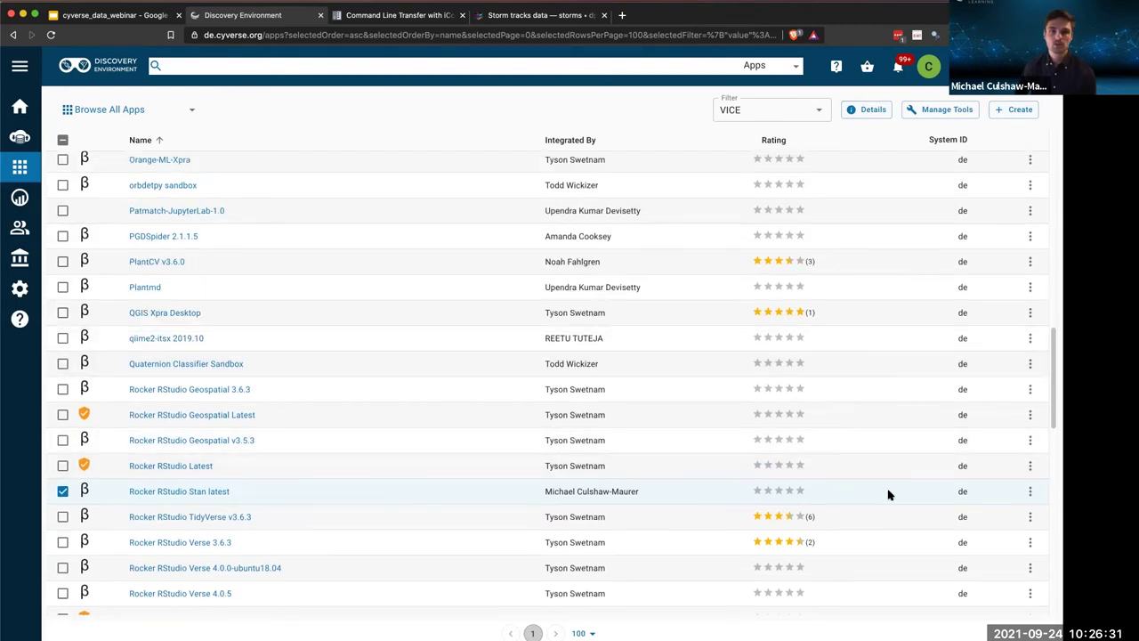
left_click(1029, 491)
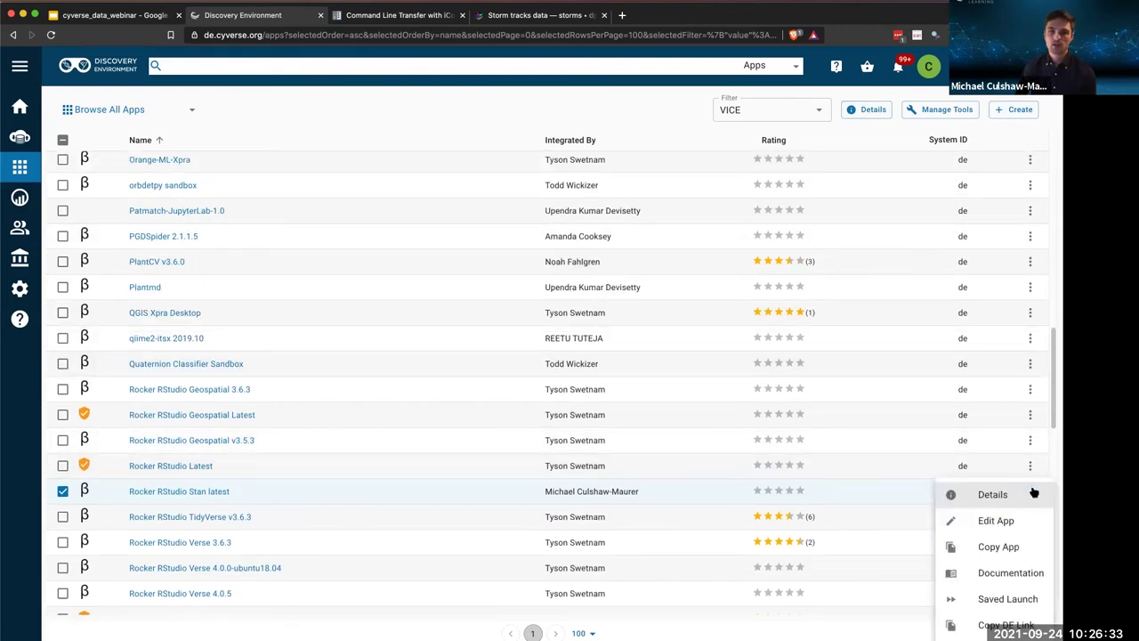
left_click(186, 492)
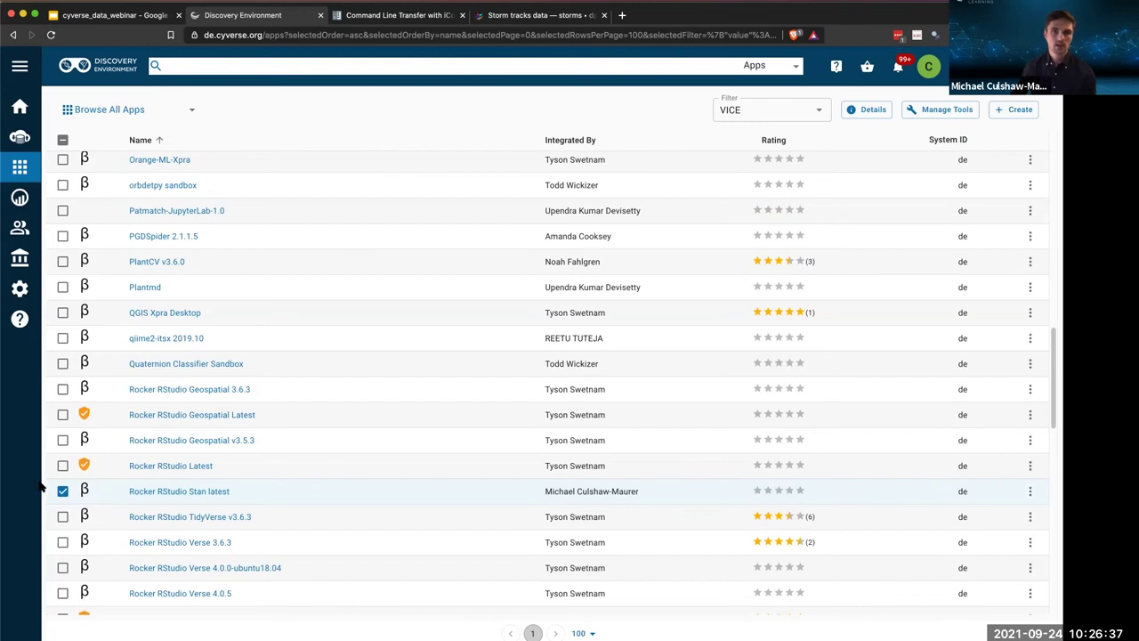
left_click(156, 491)
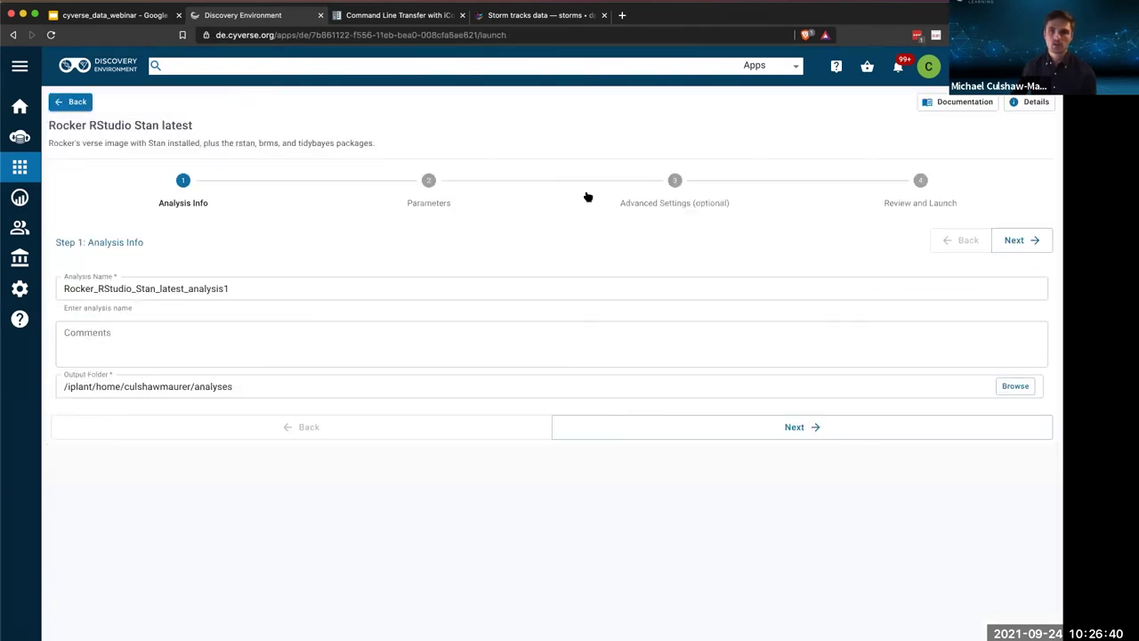
left_click(1033, 104)
left_click(394, 126)
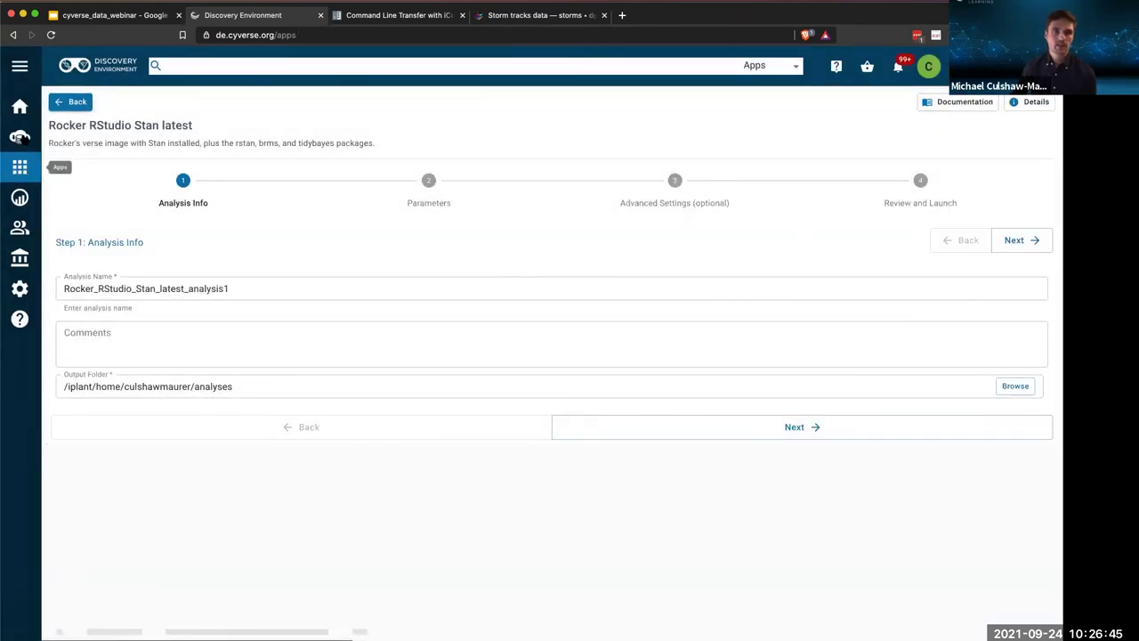
left_click(20, 167)
left_click(19, 136)
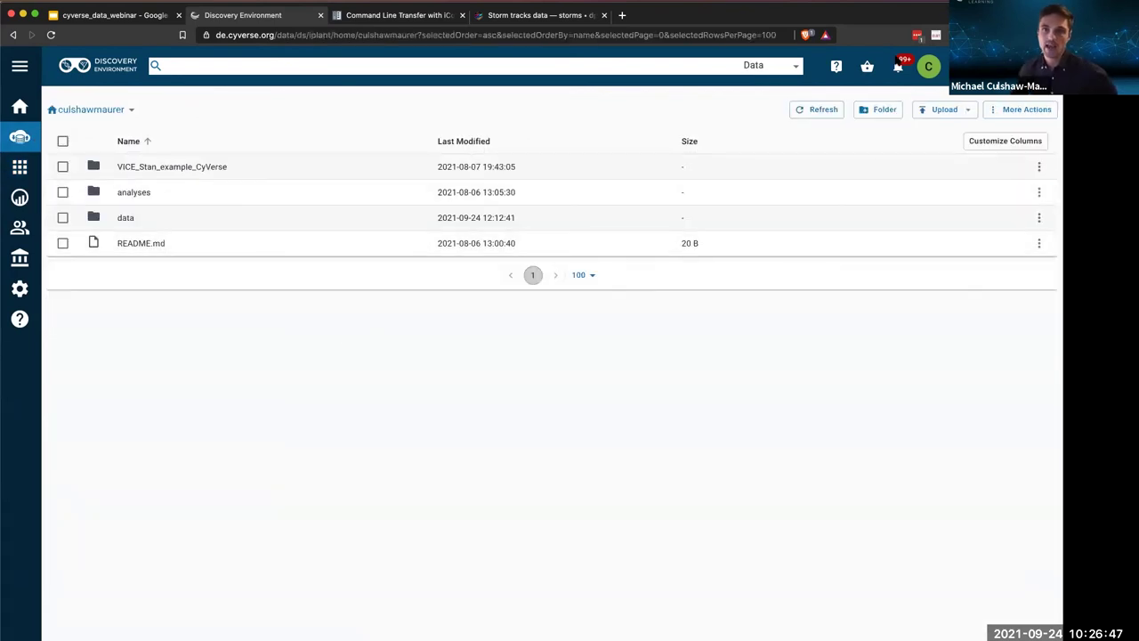
- Check the item bag, find it empty, and close it
left_click(865, 68)
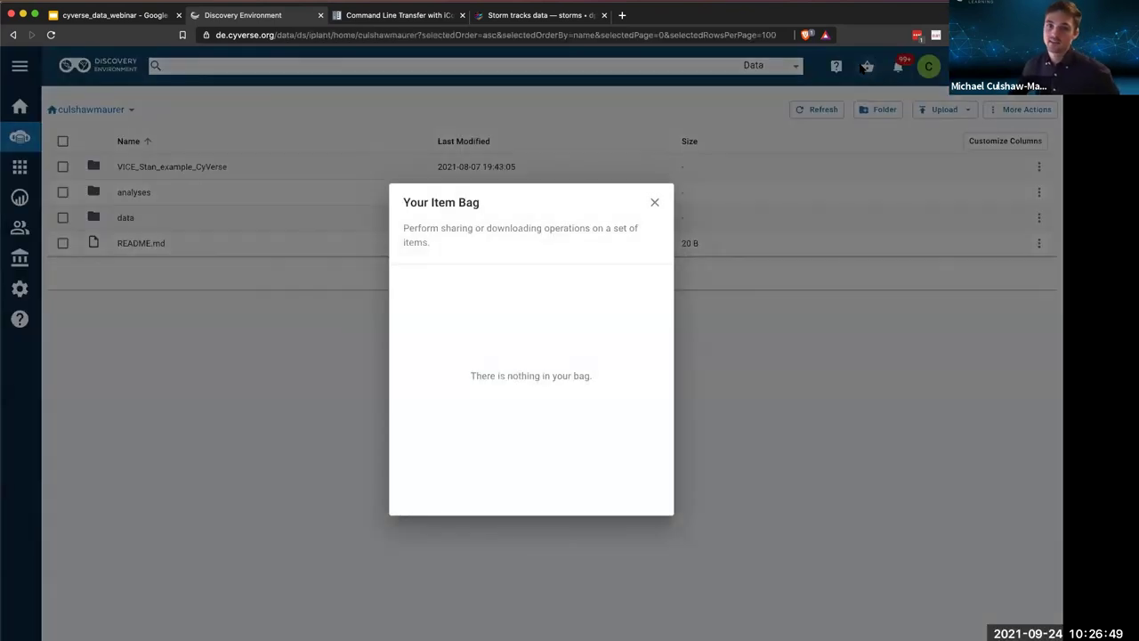
left_click(655, 203)
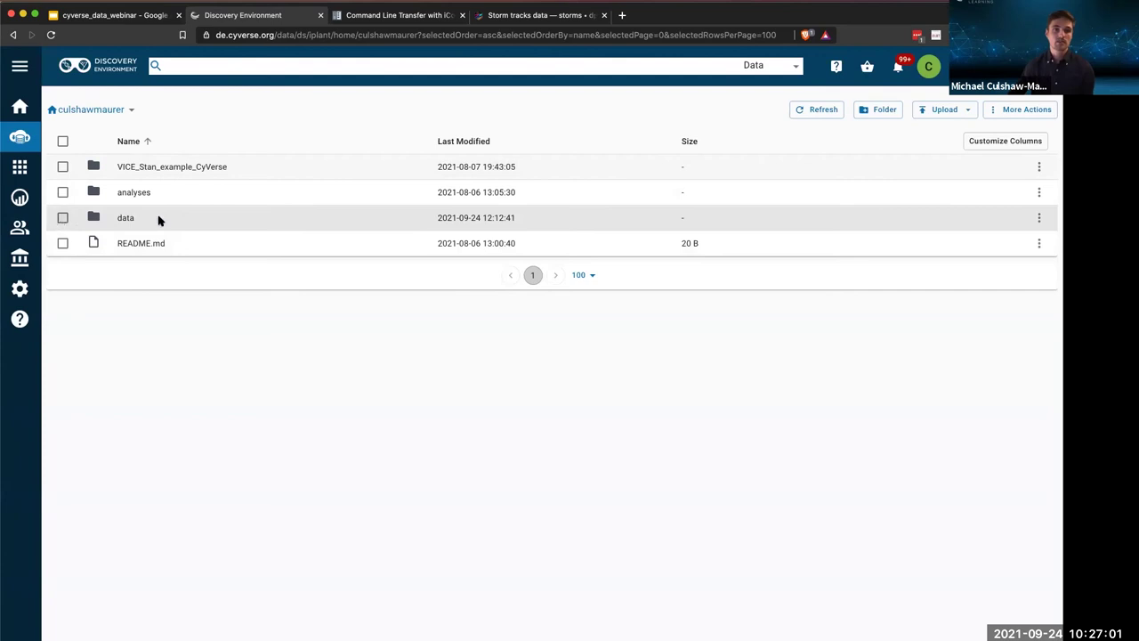
- Open the data folder and share storms_by_year with a searched-for colleague at Read permission
left_click(125, 219)
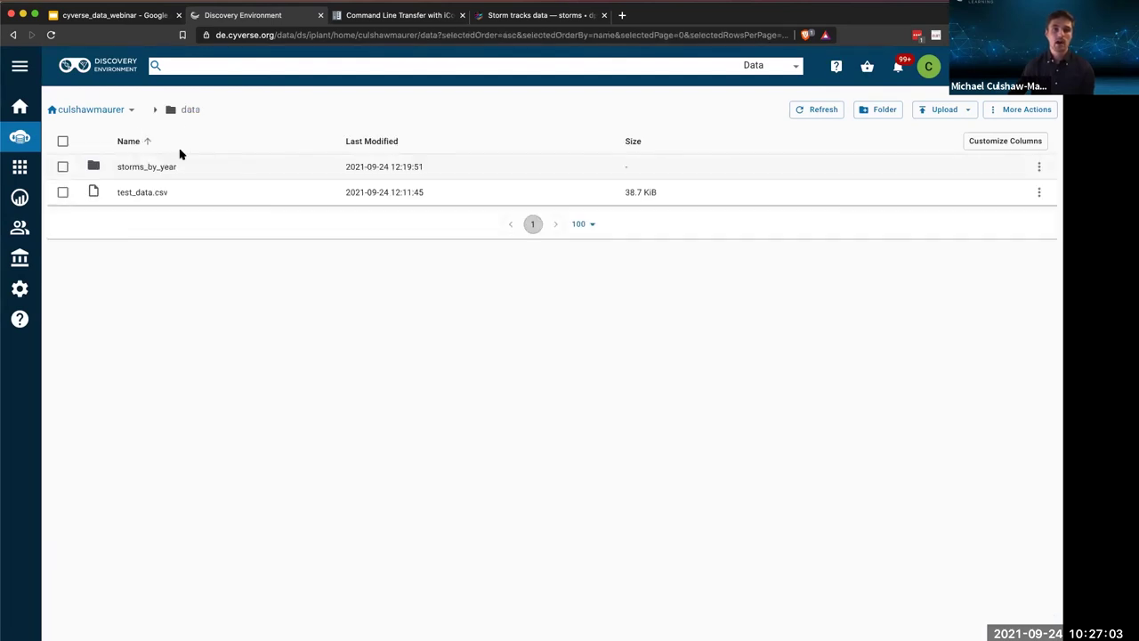
left_click(63, 168)
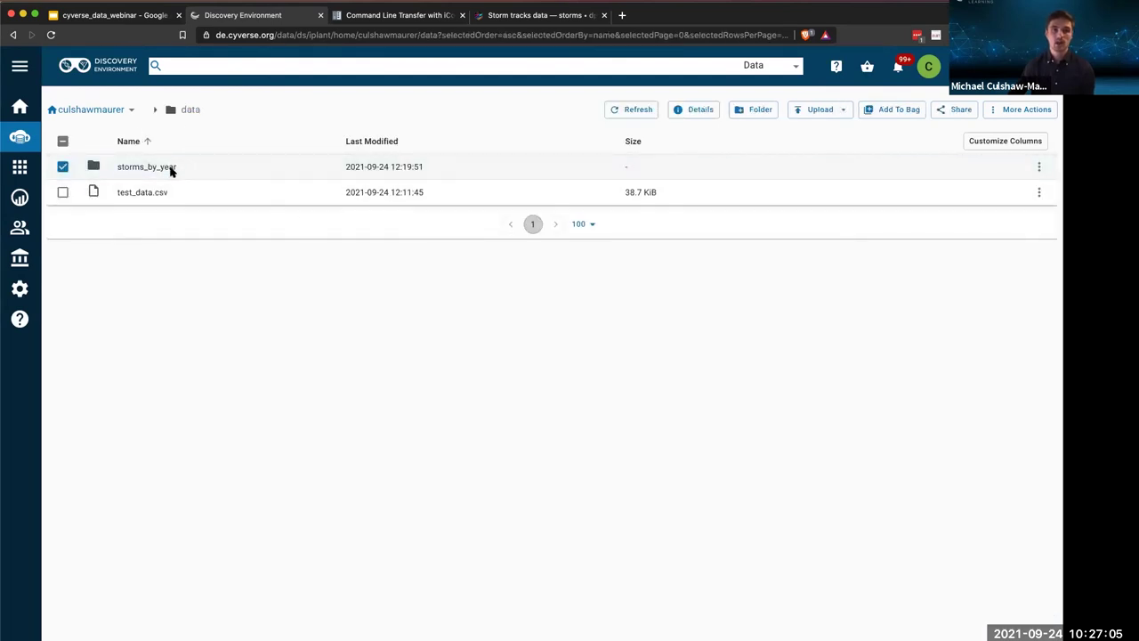
left_click(955, 116)
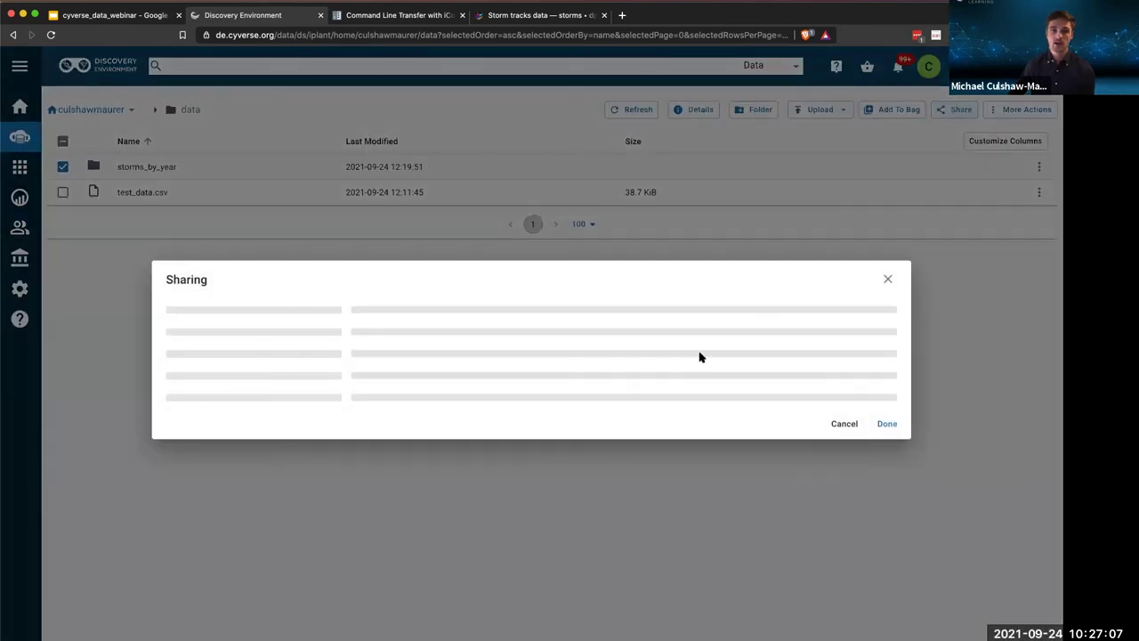
left_click(255, 316)
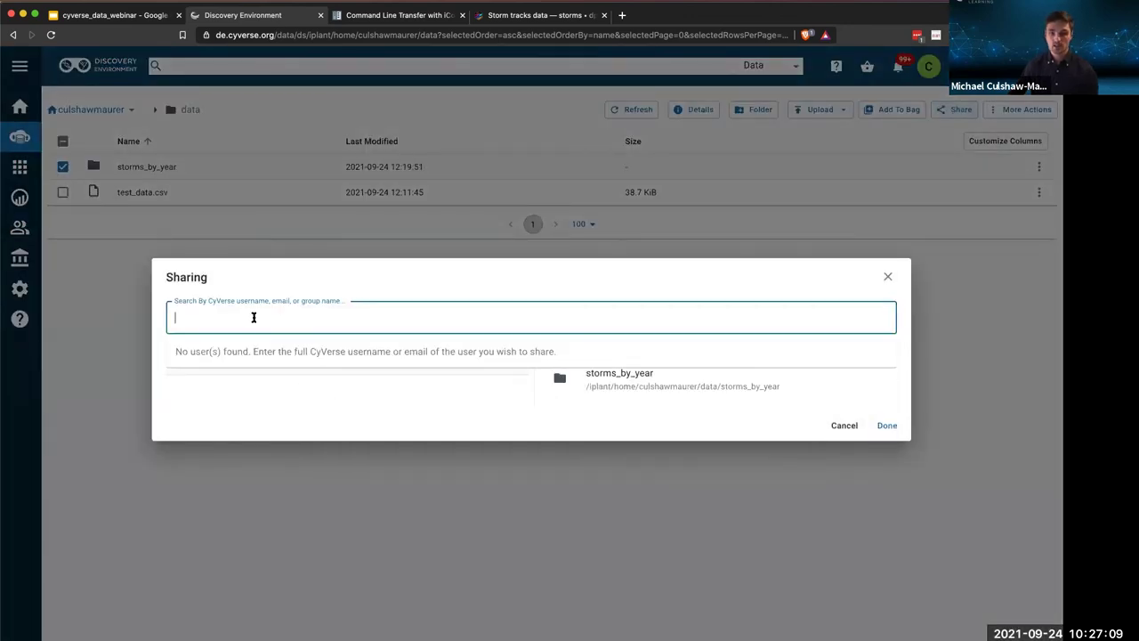
type("rba")
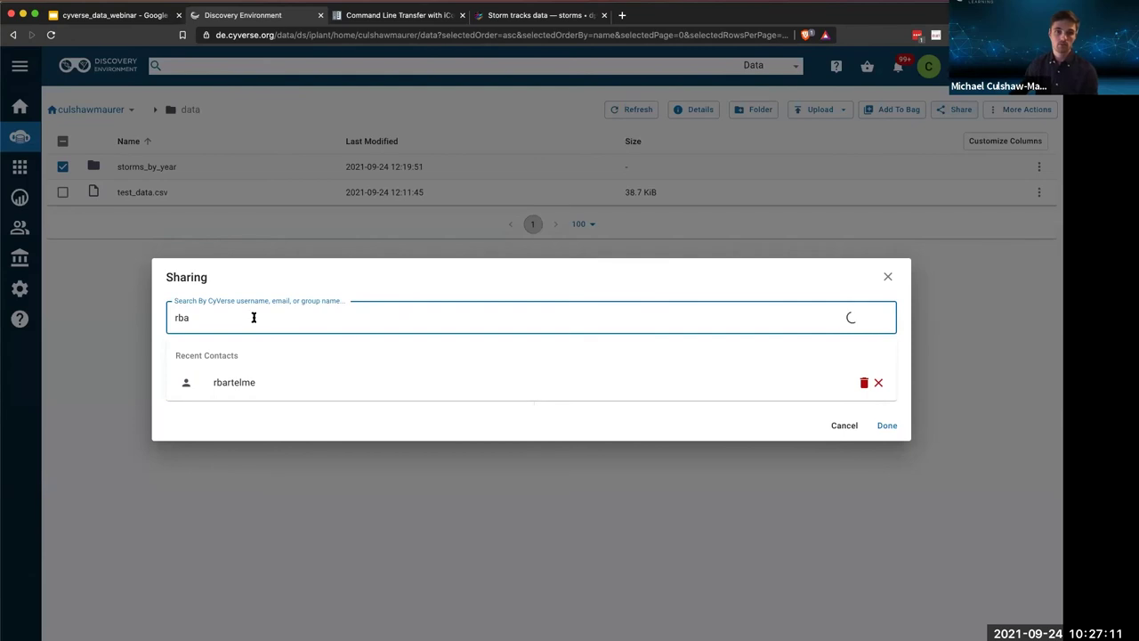
left_click(229, 383)
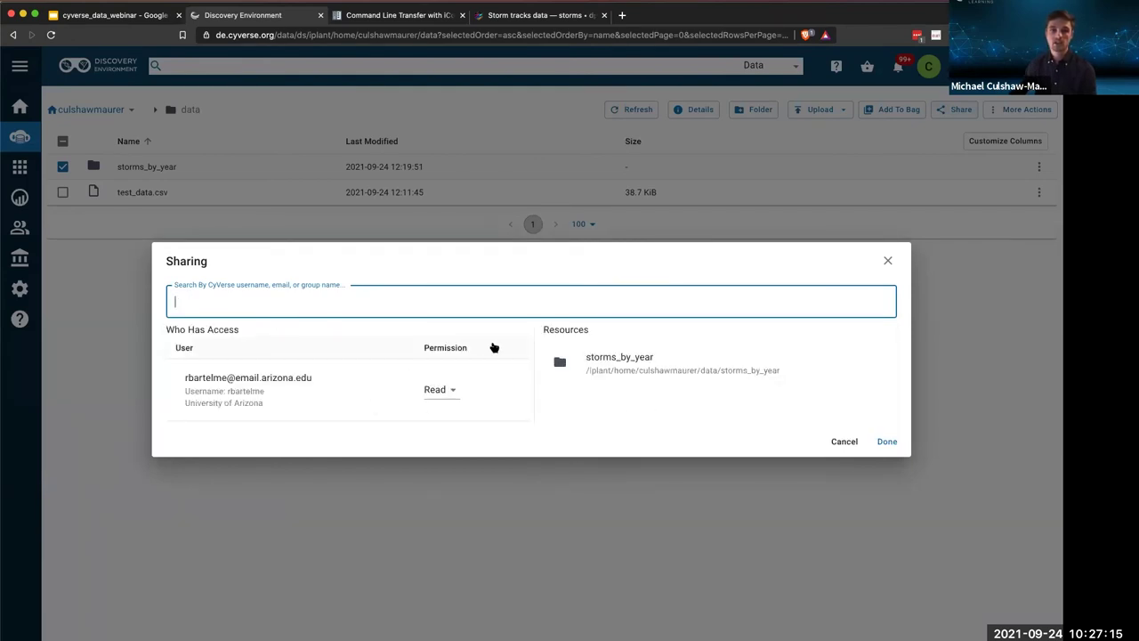
left_click(449, 391)
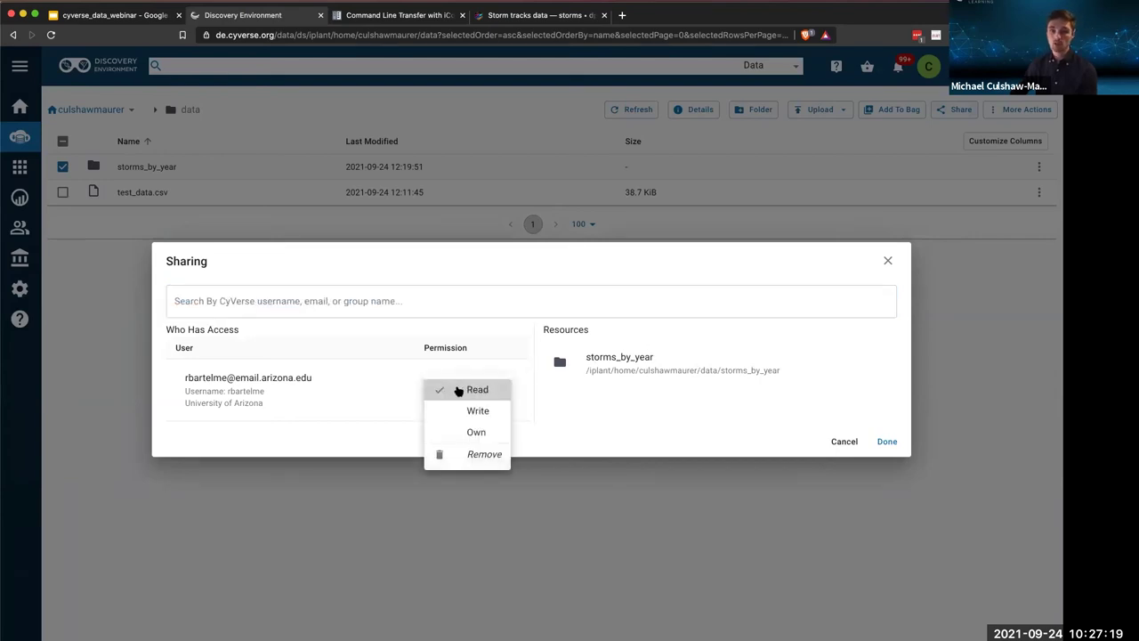
left_click(377, 383)
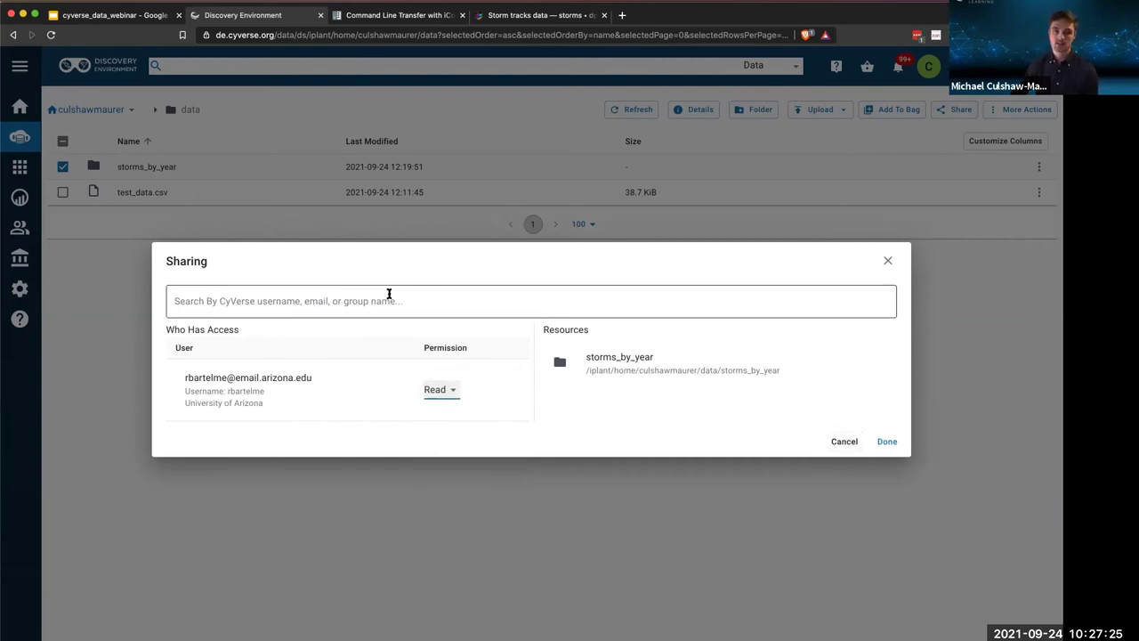
- Cancel the share, add storms_by_year to the item bag, and review the bag contents
left_click(845, 443)
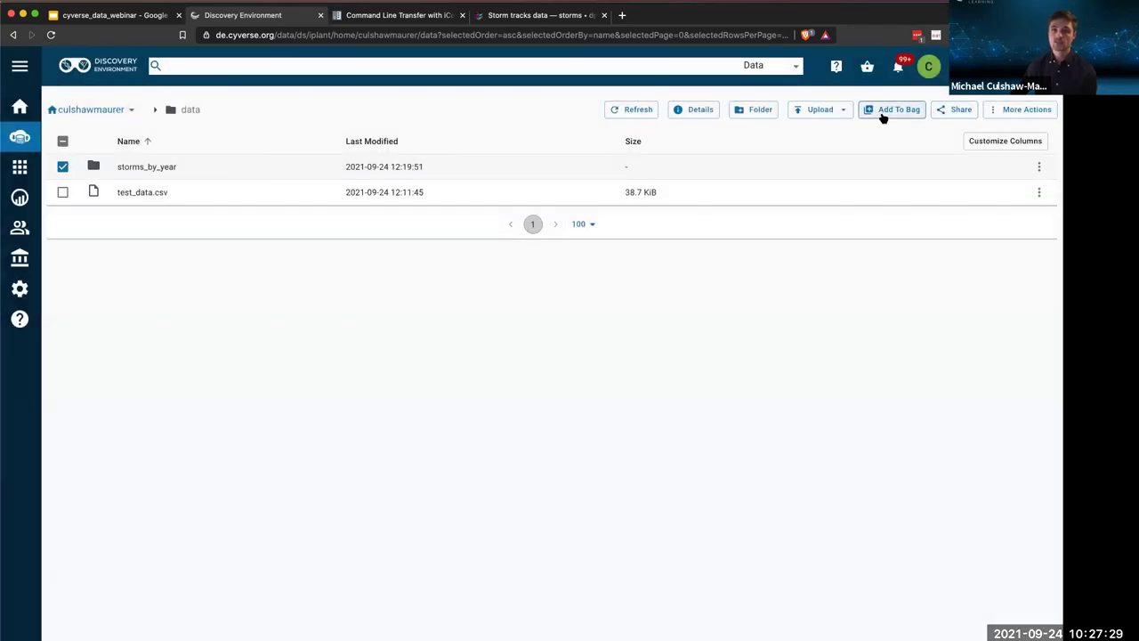
left_click(883, 116)
left_click(867, 68)
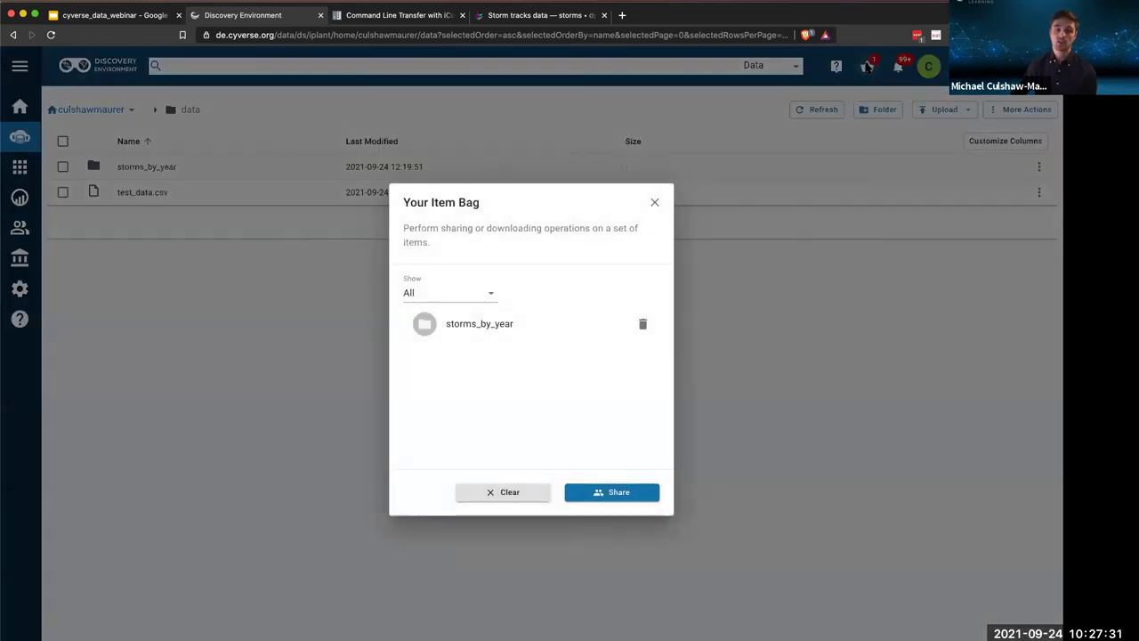
left_click(655, 203)
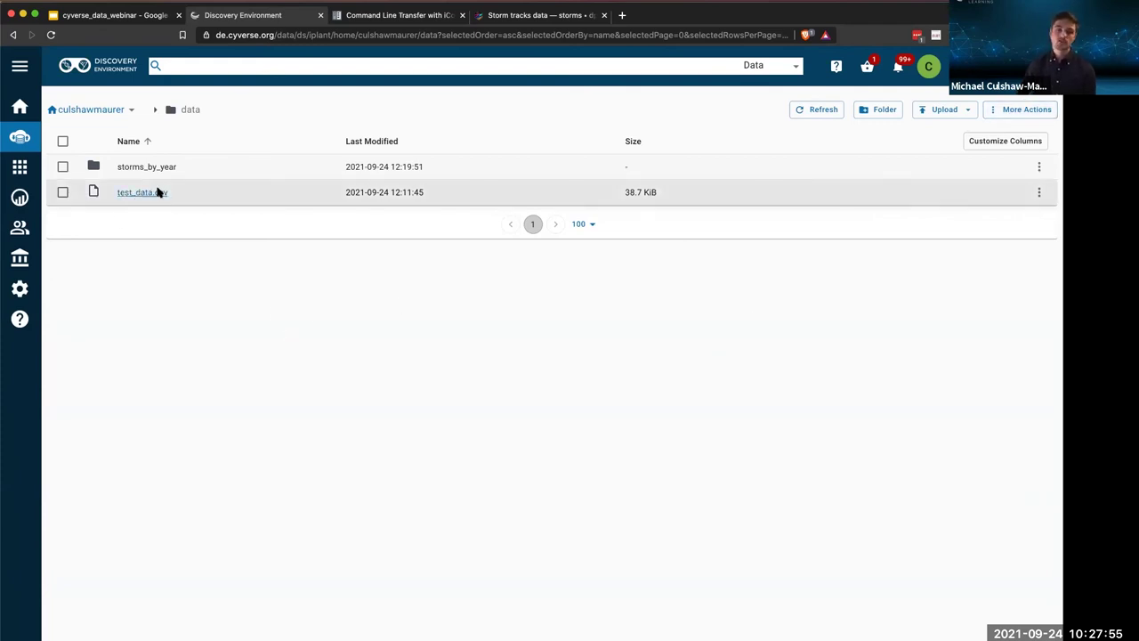
- Copy the public link for storms_1975.csv in storms_by_year via More Actions > Public Link(s)
left_click(138, 169)
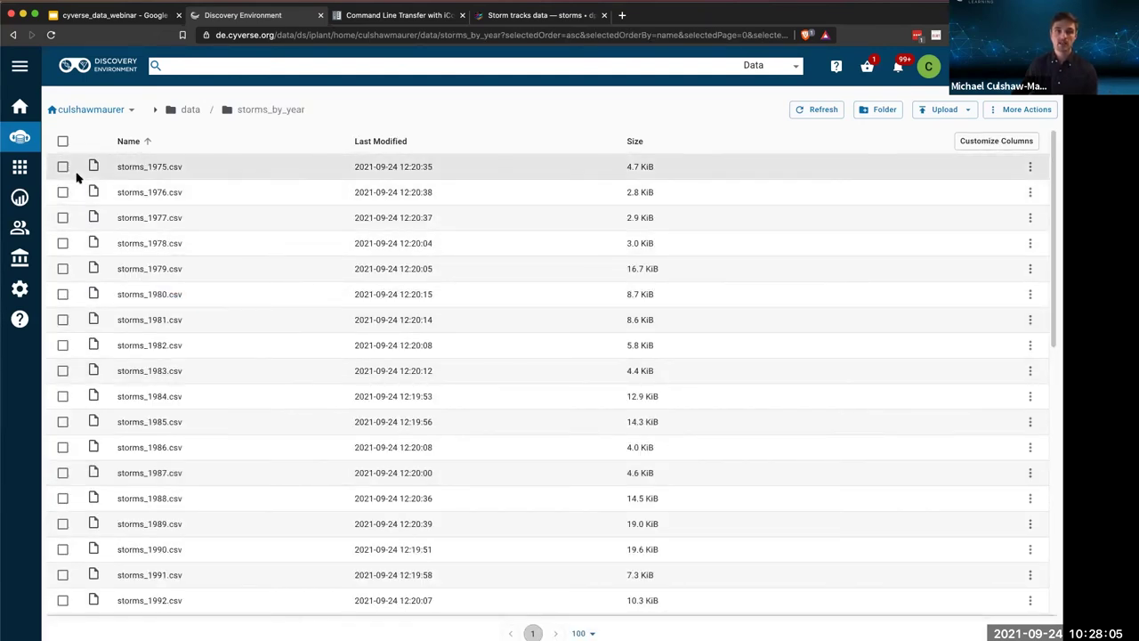
left_click(62, 167)
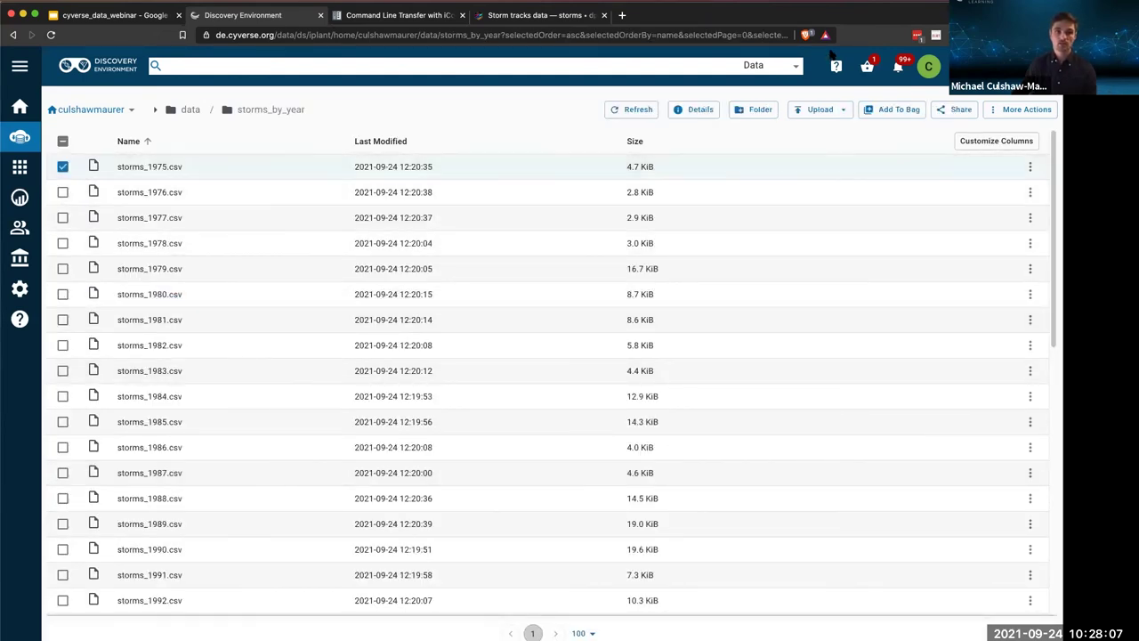
left_click(1019, 110)
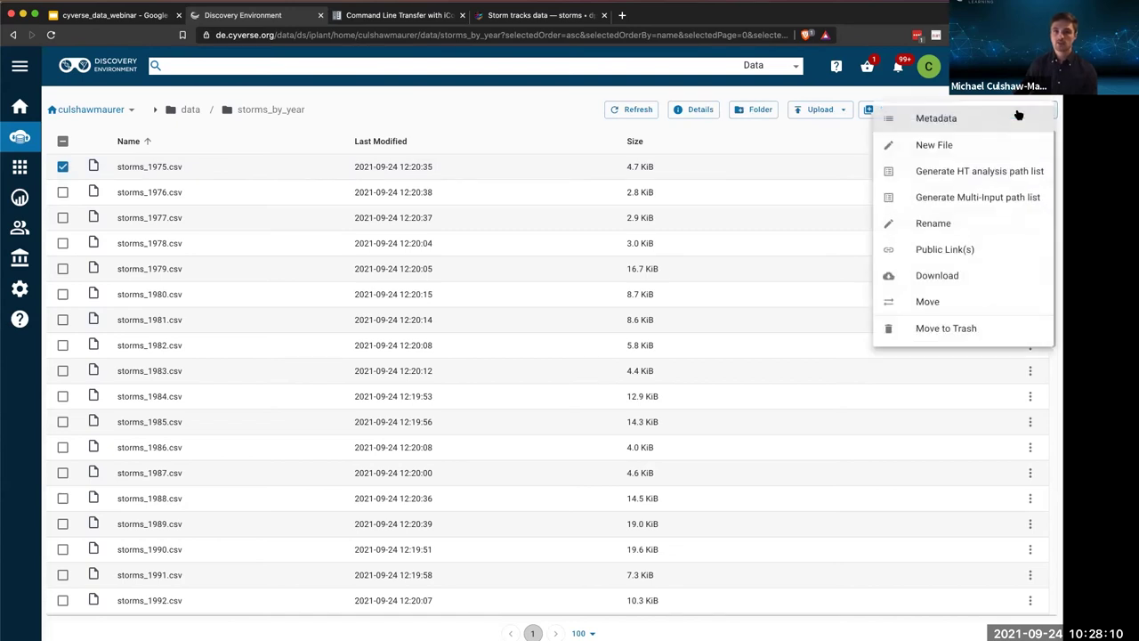
left_click(933, 253)
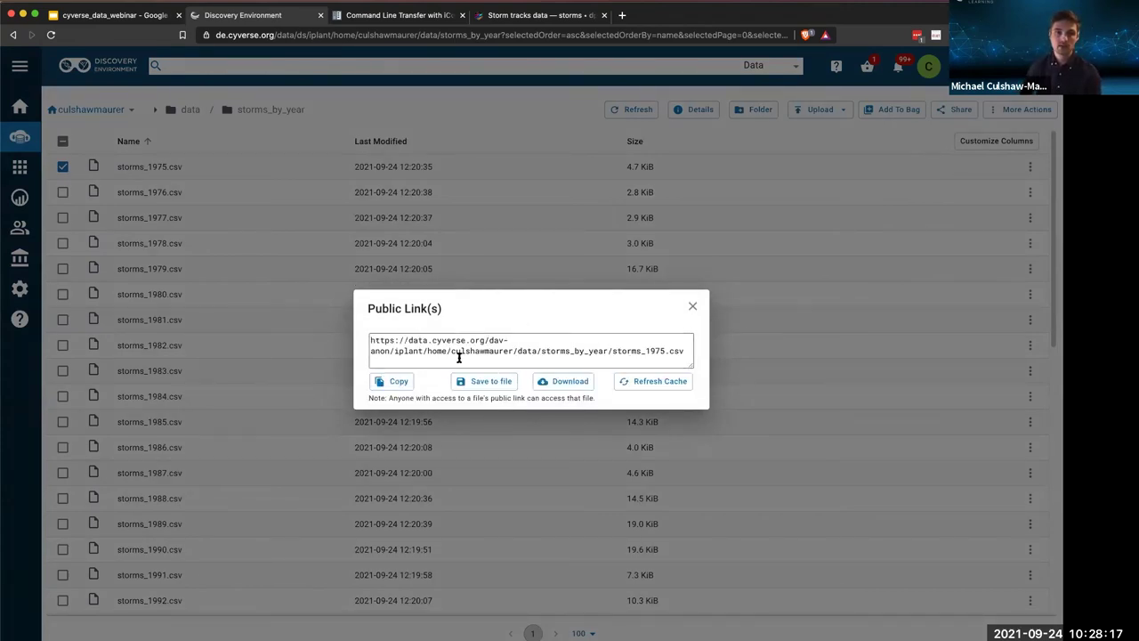
left_click(407, 354)
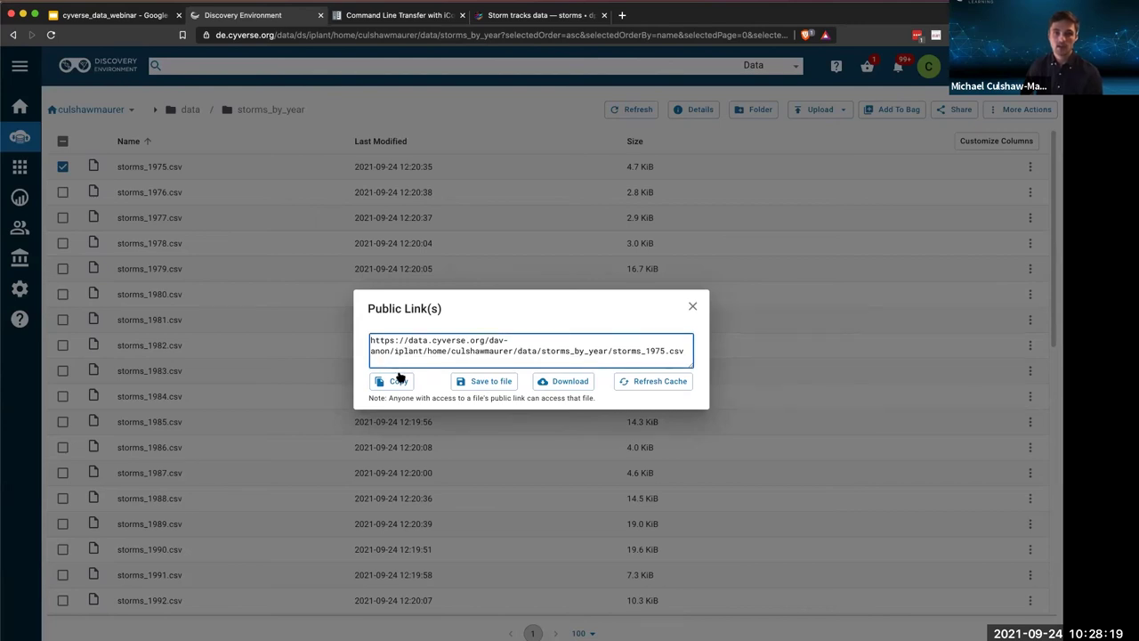
left_click(398, 380)
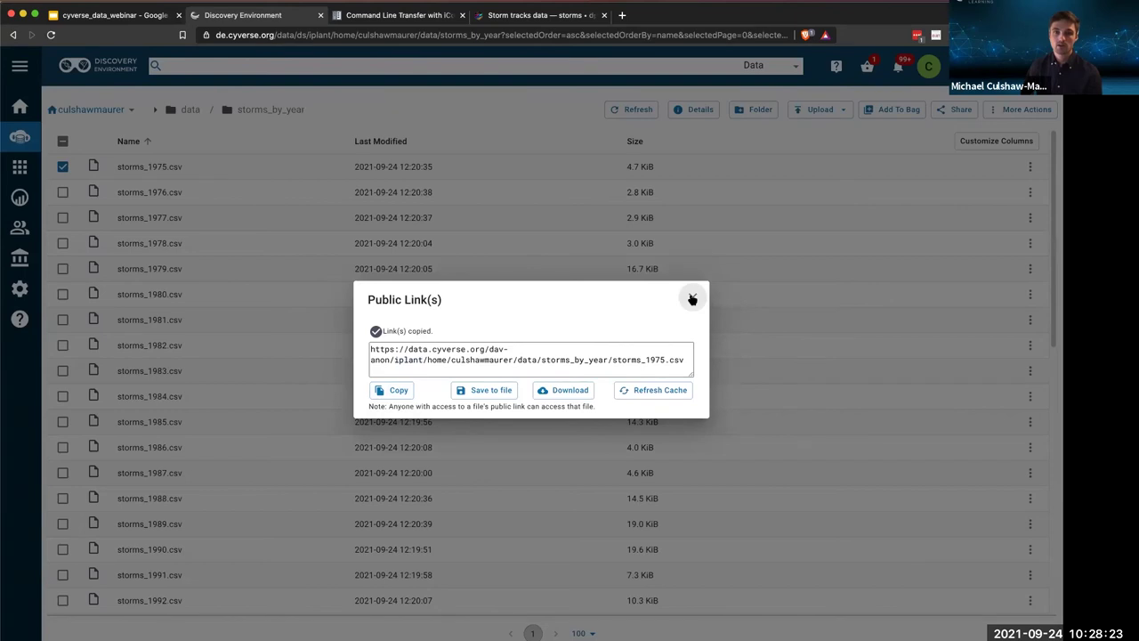
left_click(466, 245)
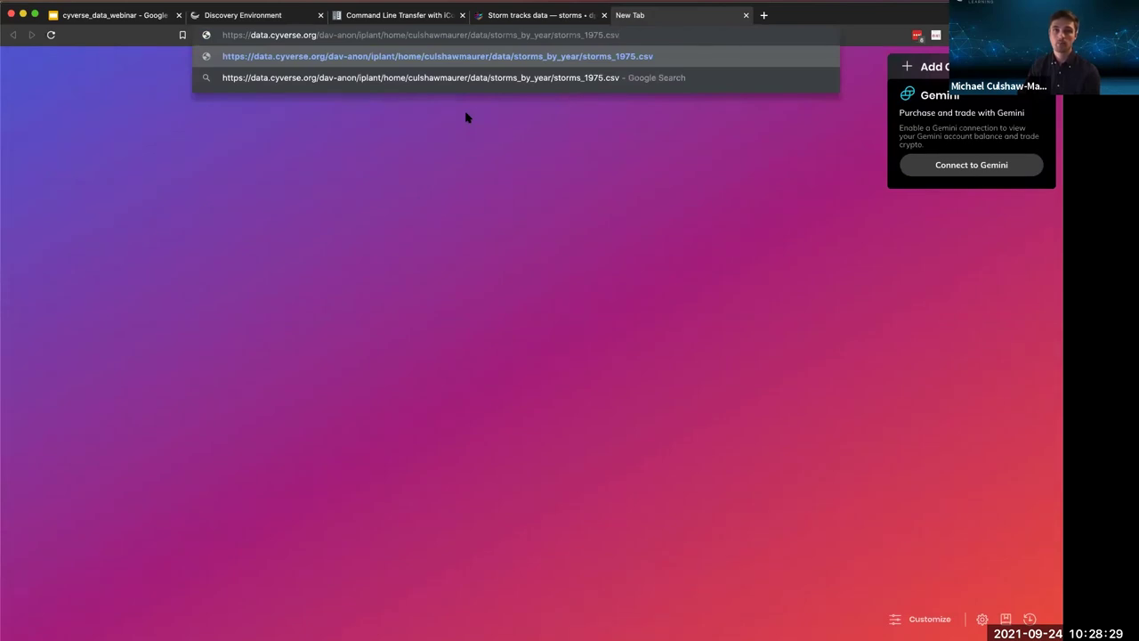
- Load the pasted link, save storms_1975.csv to Downloads, and check the Downloads stack
key("Return")
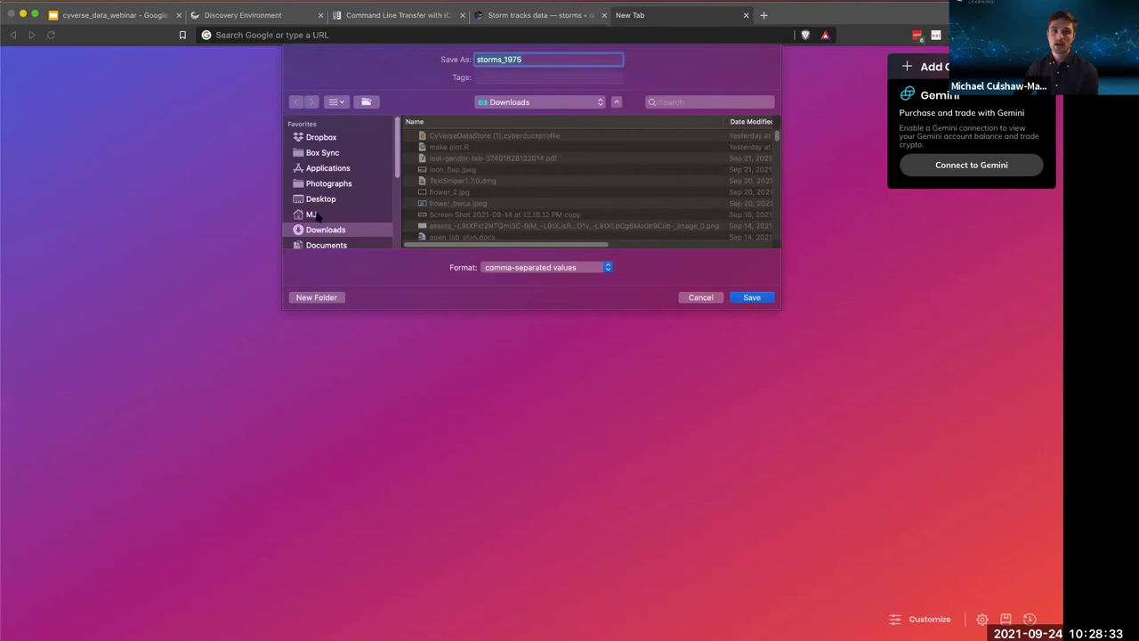
left_click(752, 298)
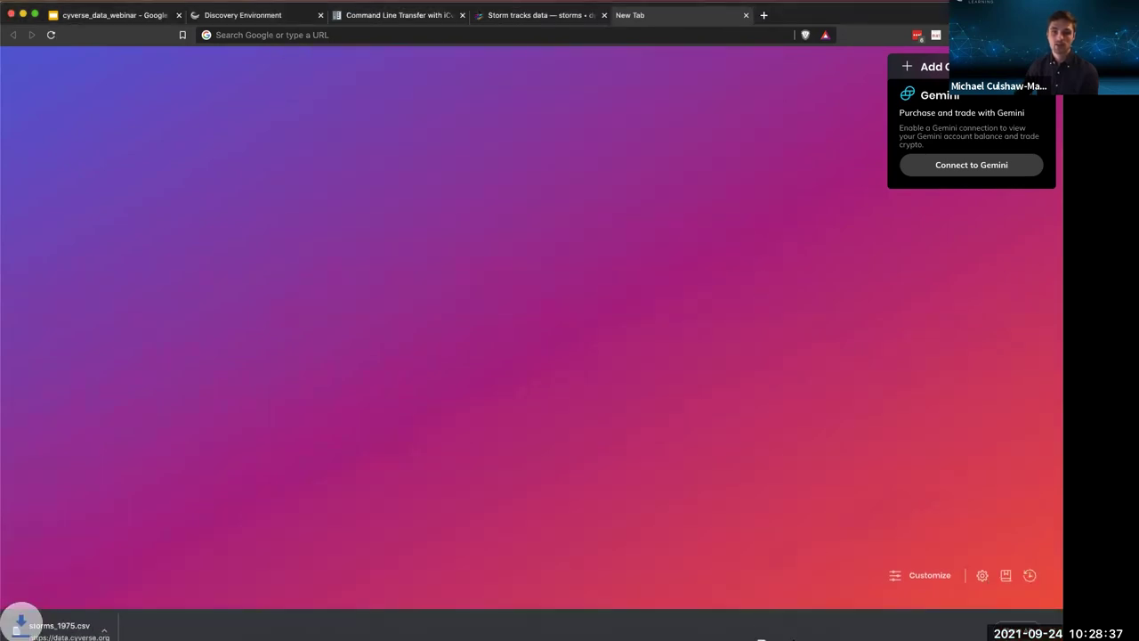
left_click(764, 630)
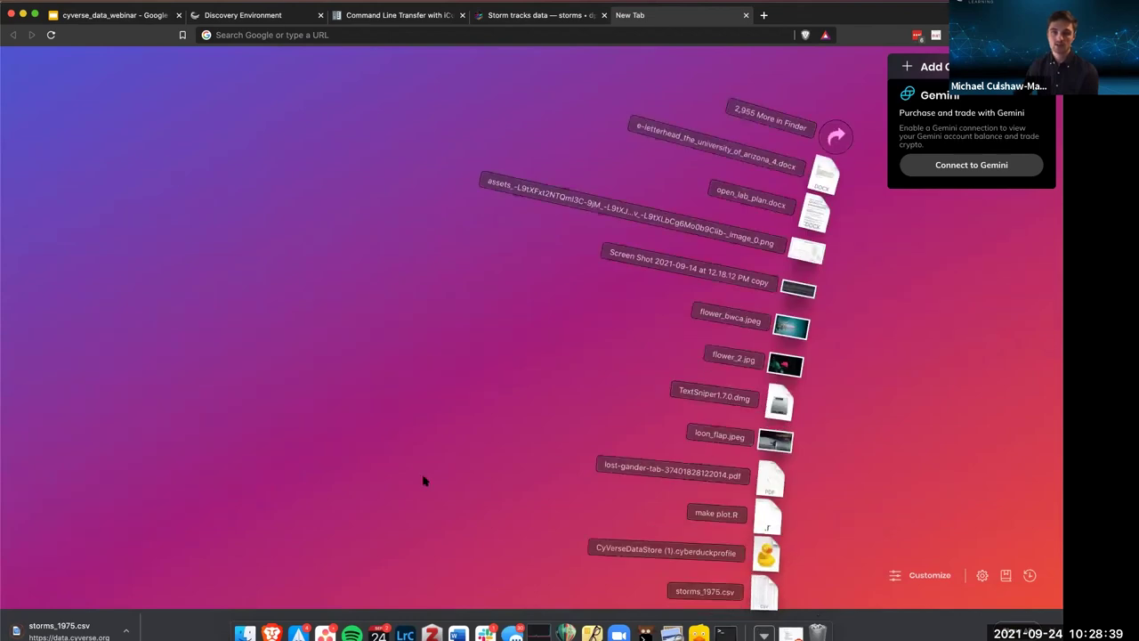
left_click(379, 410)
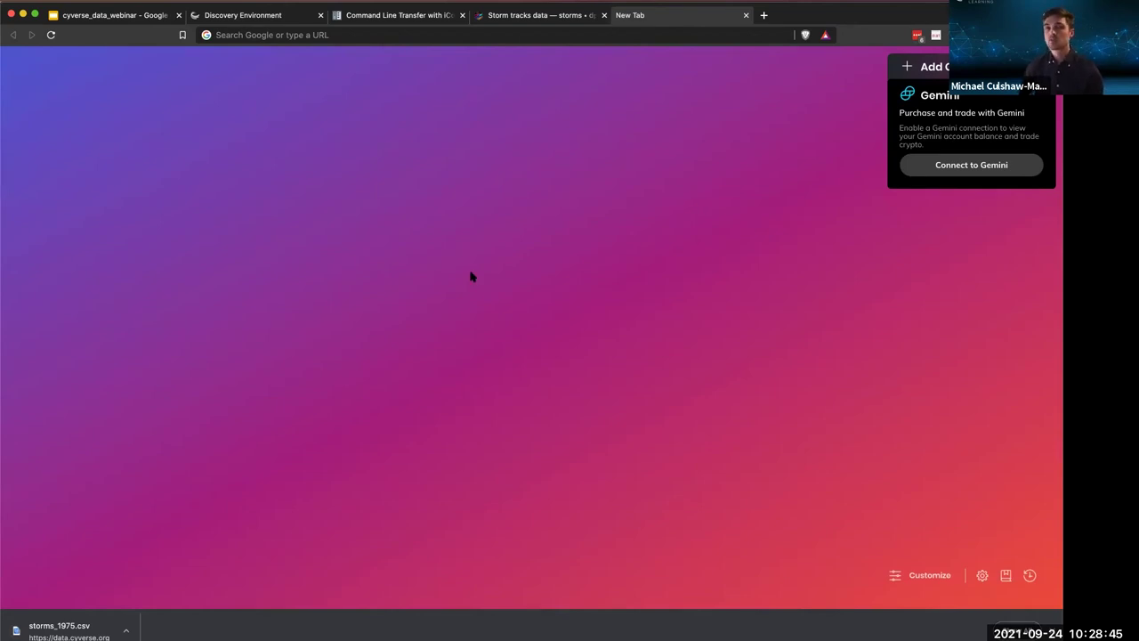
- Close the extra new tab, deselect storms_1975.csv, and go back to the data folder listing
left_click(746, 15)
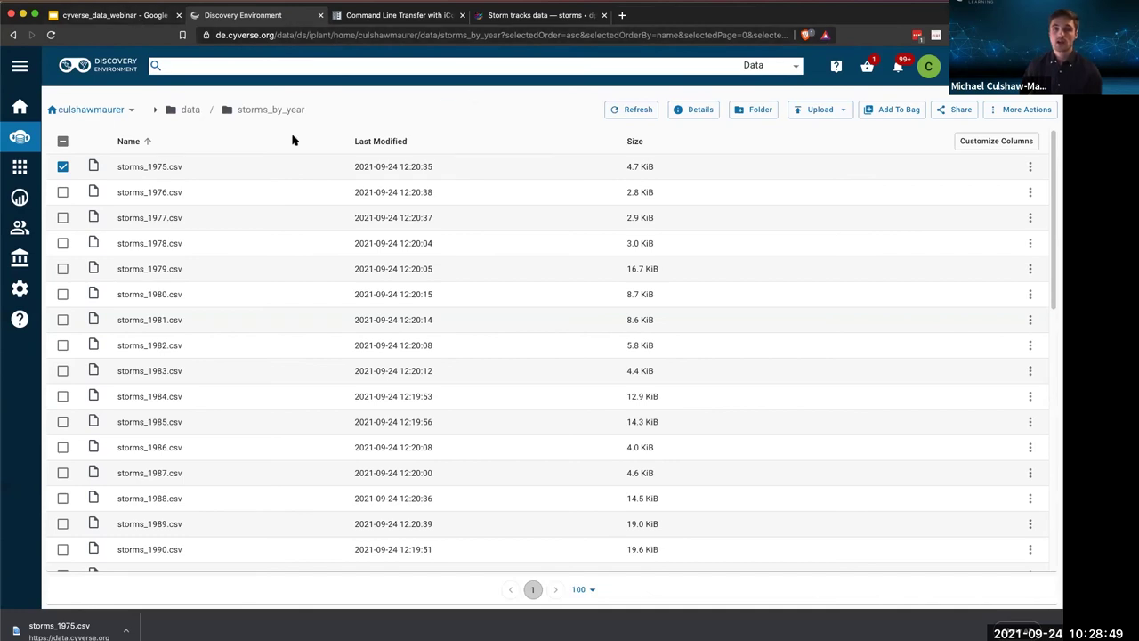
left_click(62, 167)
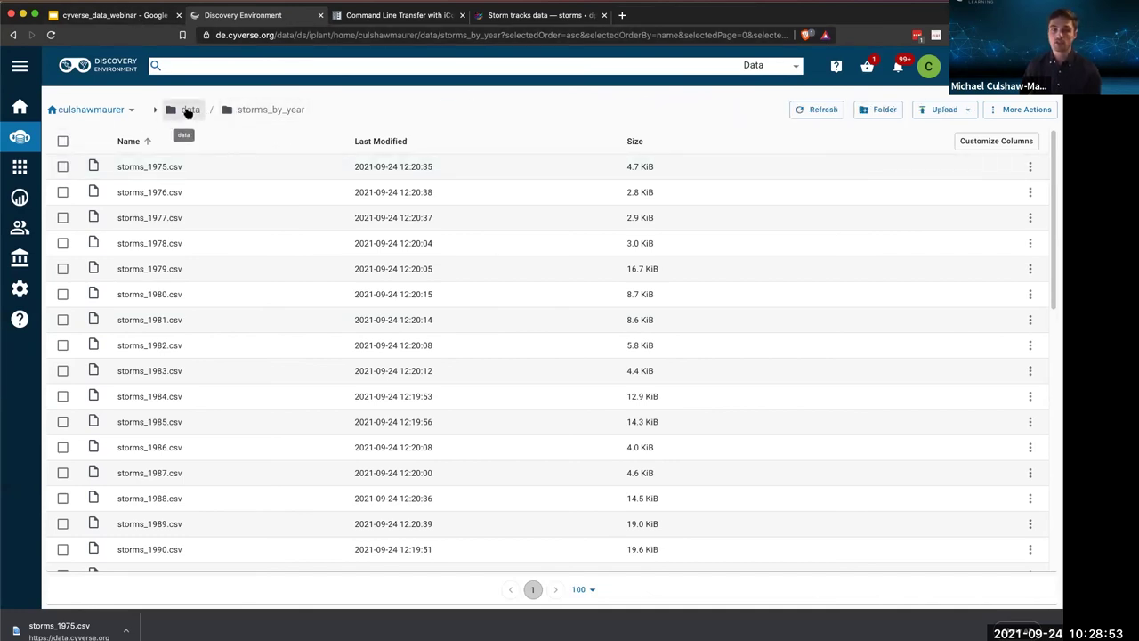
left_click(188, 111)
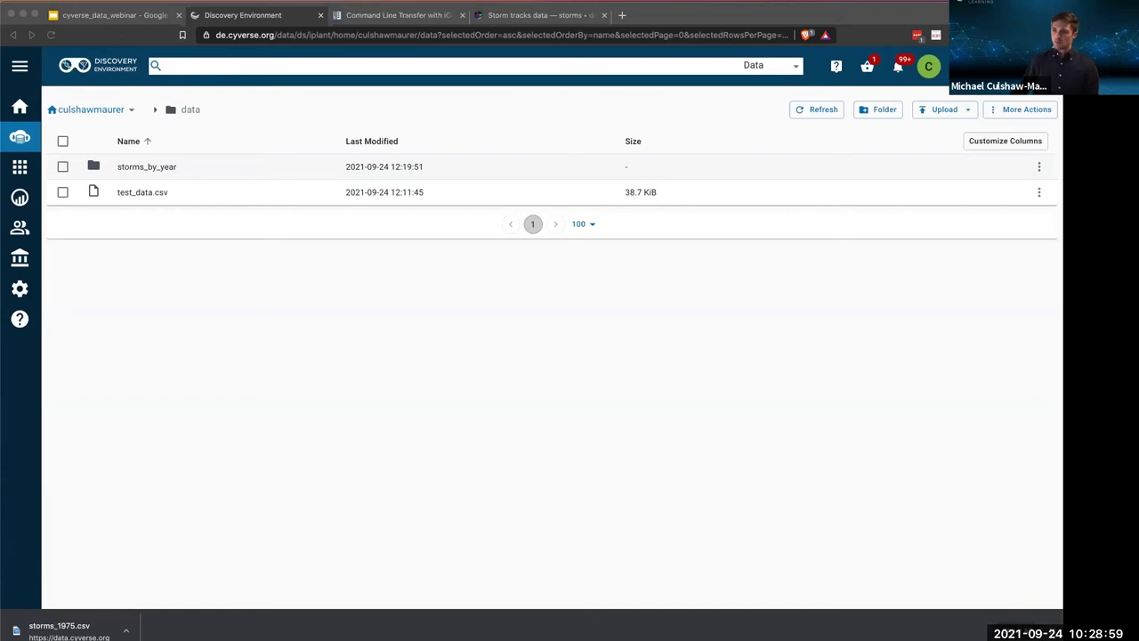
left_click(214, 425)
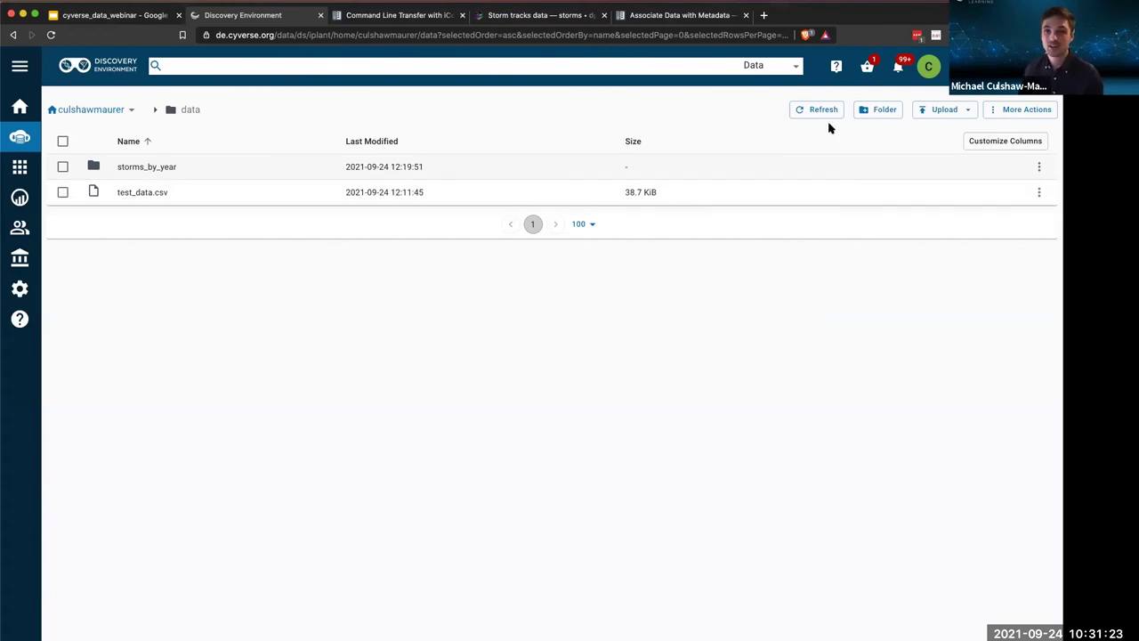
- Bring up the Upload menu's Import from URL dialog and focus its empty URL field
left_click(942, 114)
left_click(952, 111)
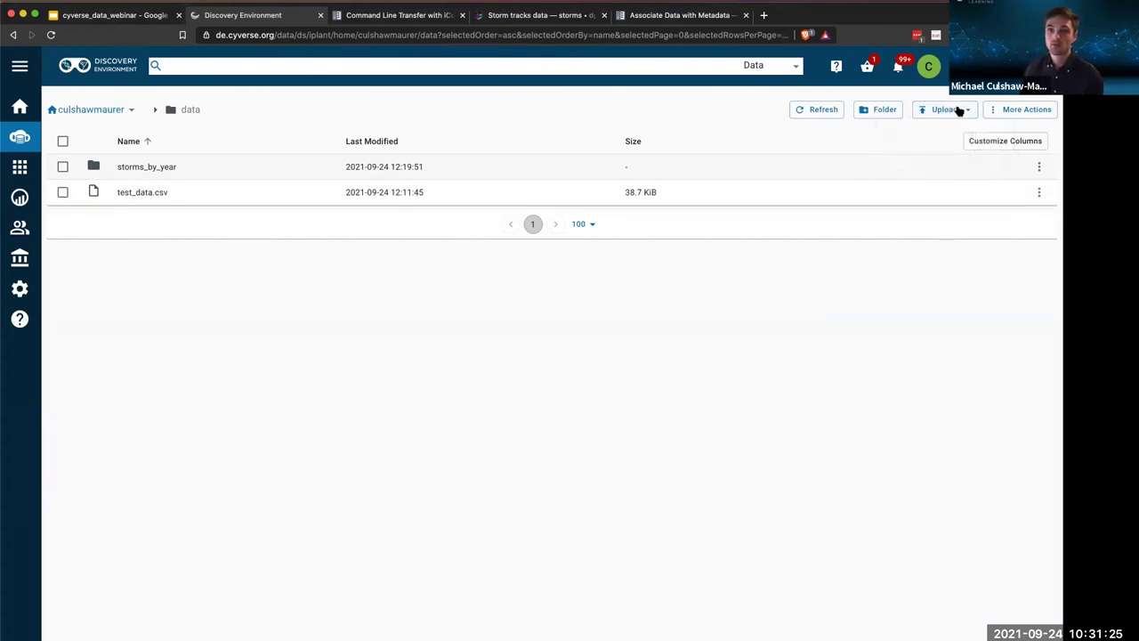
left_click(947, 110)
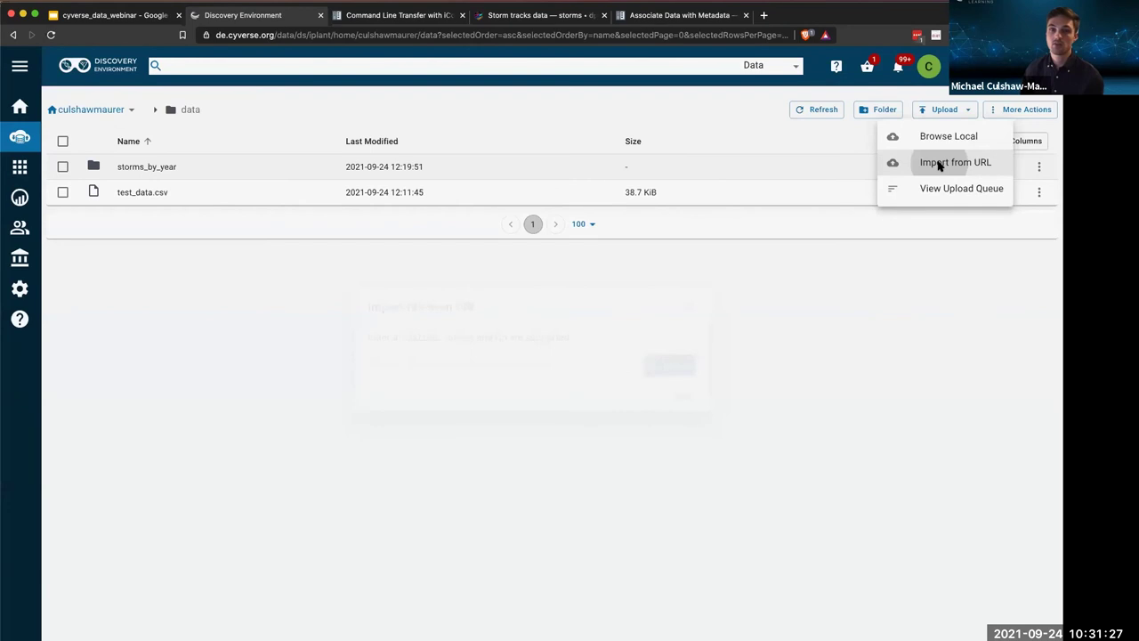
left_click(940, 164)
left_click(471, 366)
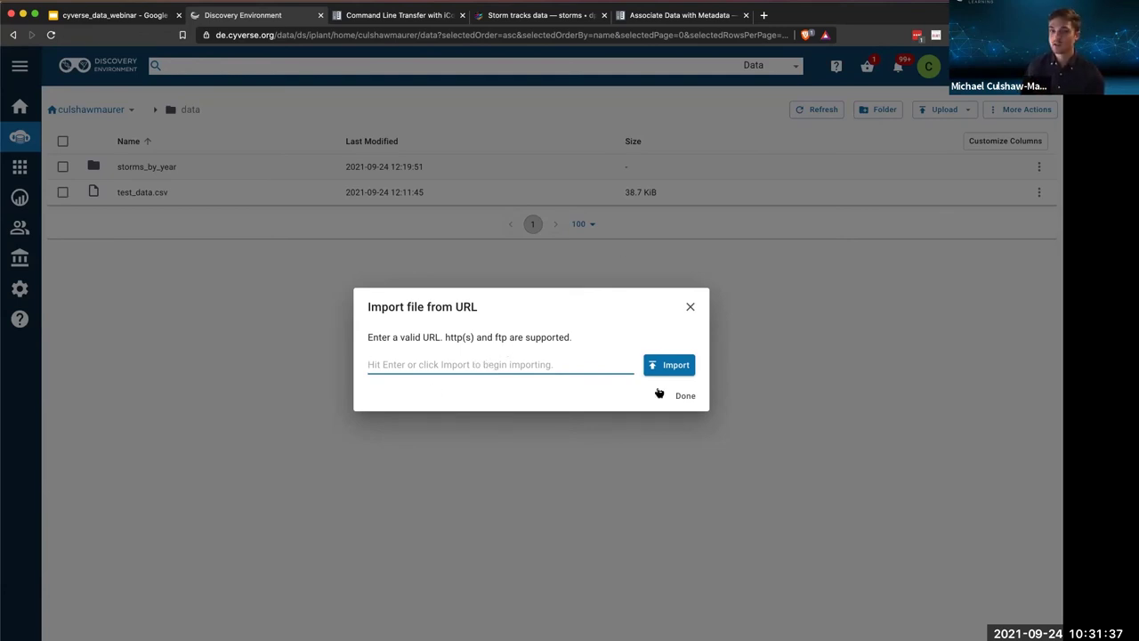
left_click(691, 308)
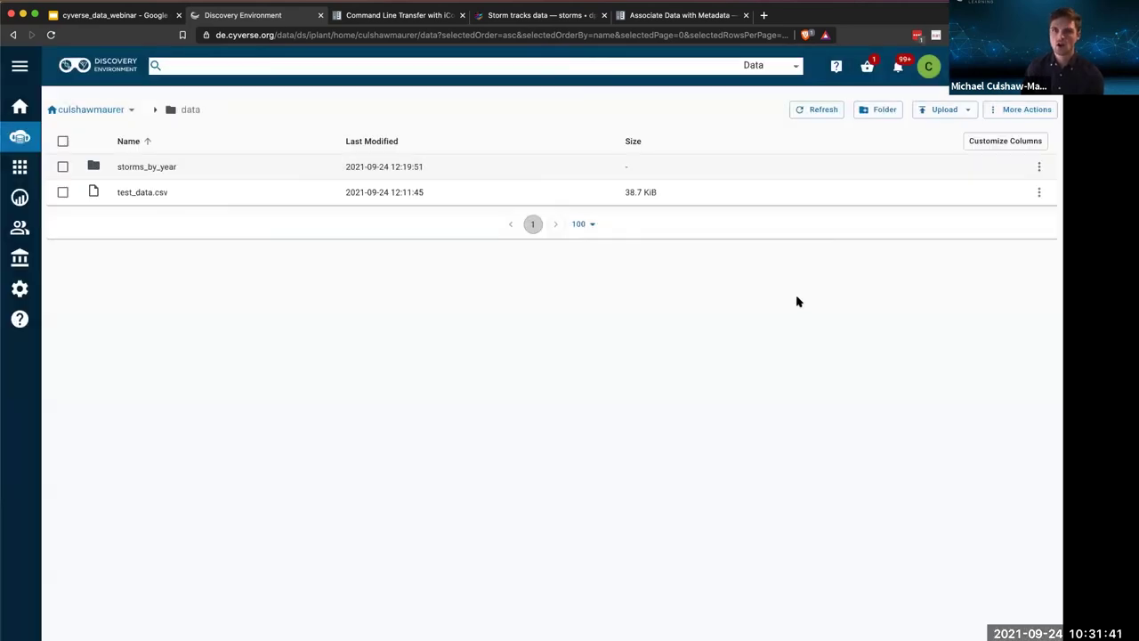
left_click(1032, 112)
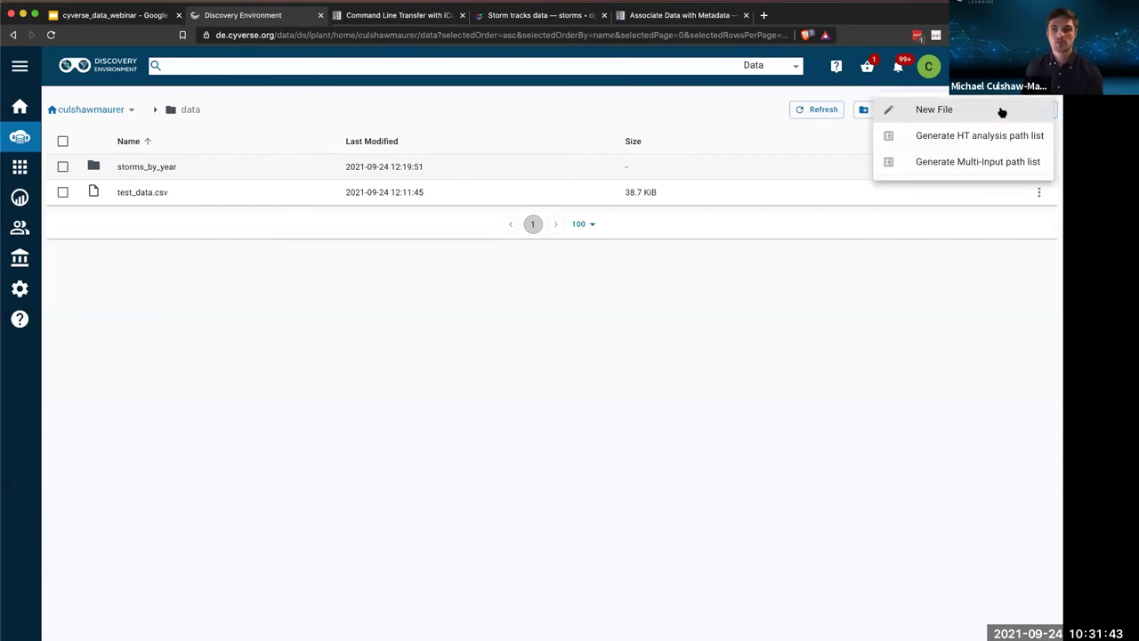
left_click(717, 285)
left_click(63, 193)
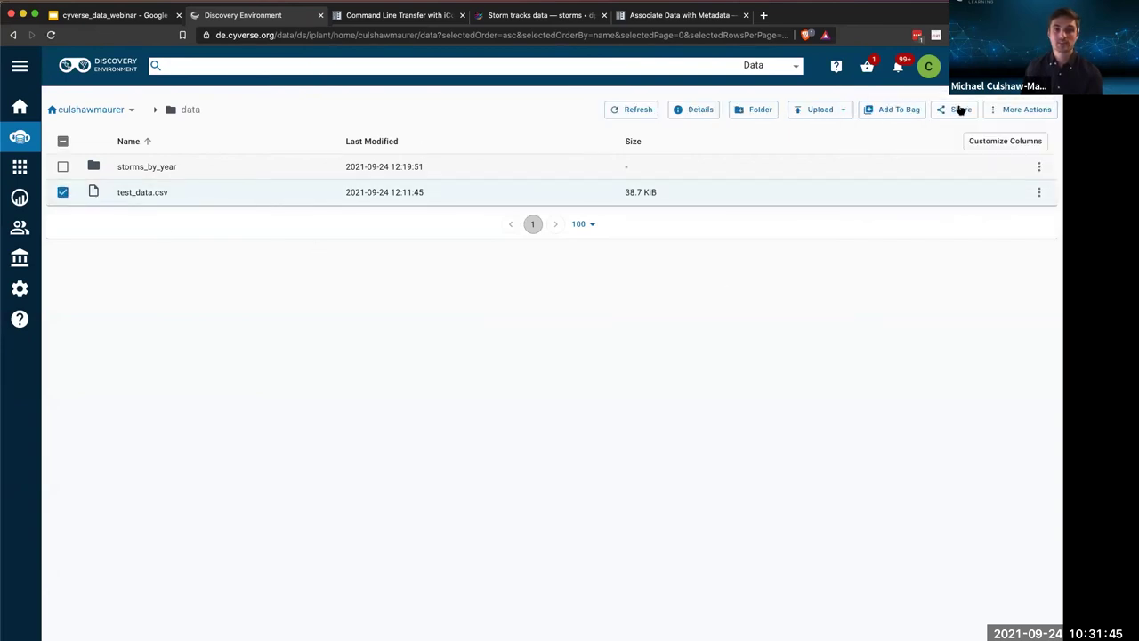
left_click(1022, 109)
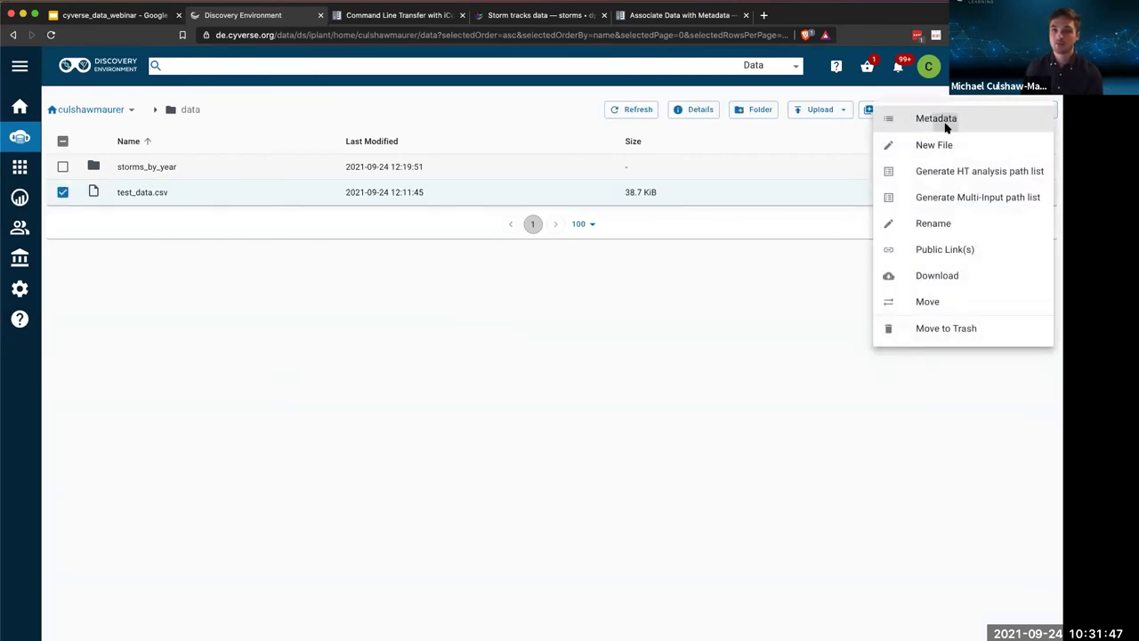
left_click(944, 121)
left_click(998, 100)
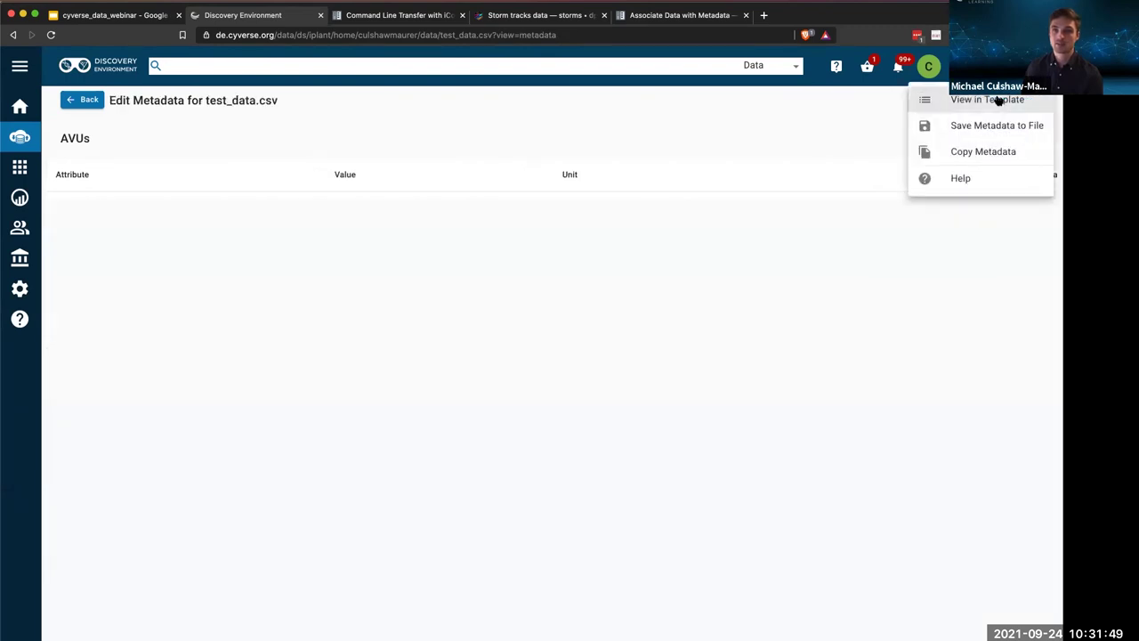
left_click(986, 99)
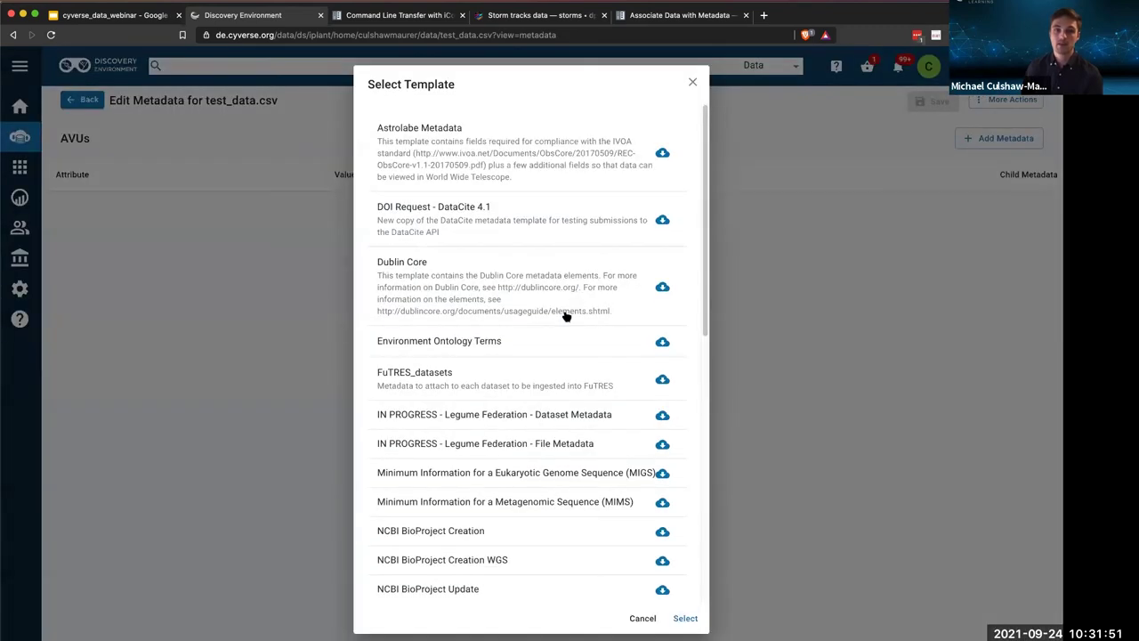
scroll(560, 324, "down", 5)
scroll(562, 342, "down", 8)
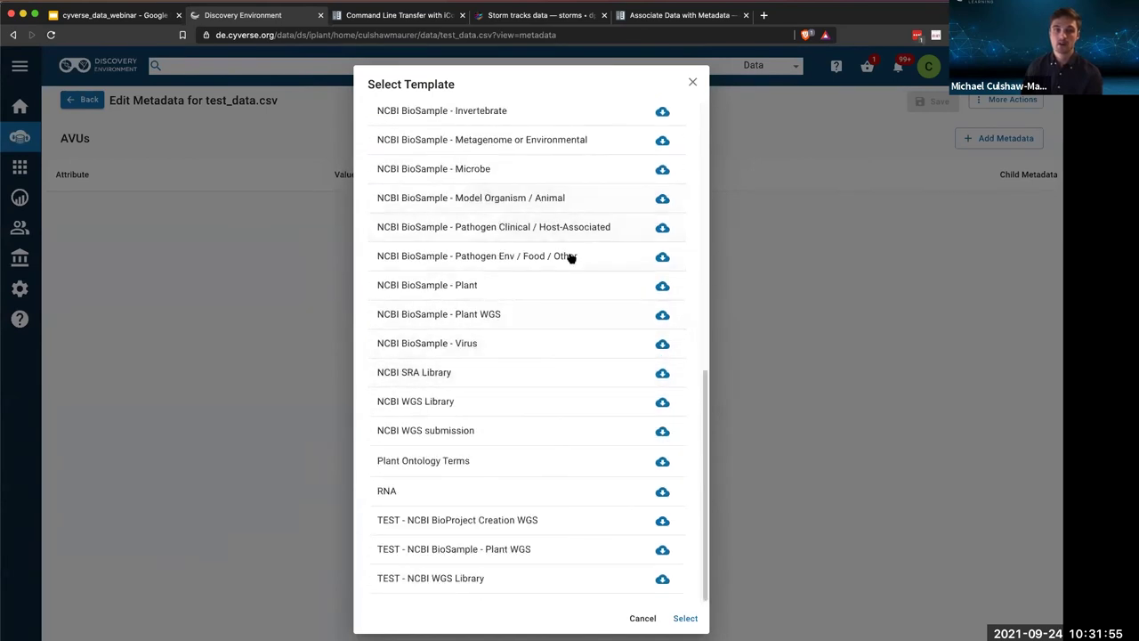
scroll(560, 267, "up", 4)
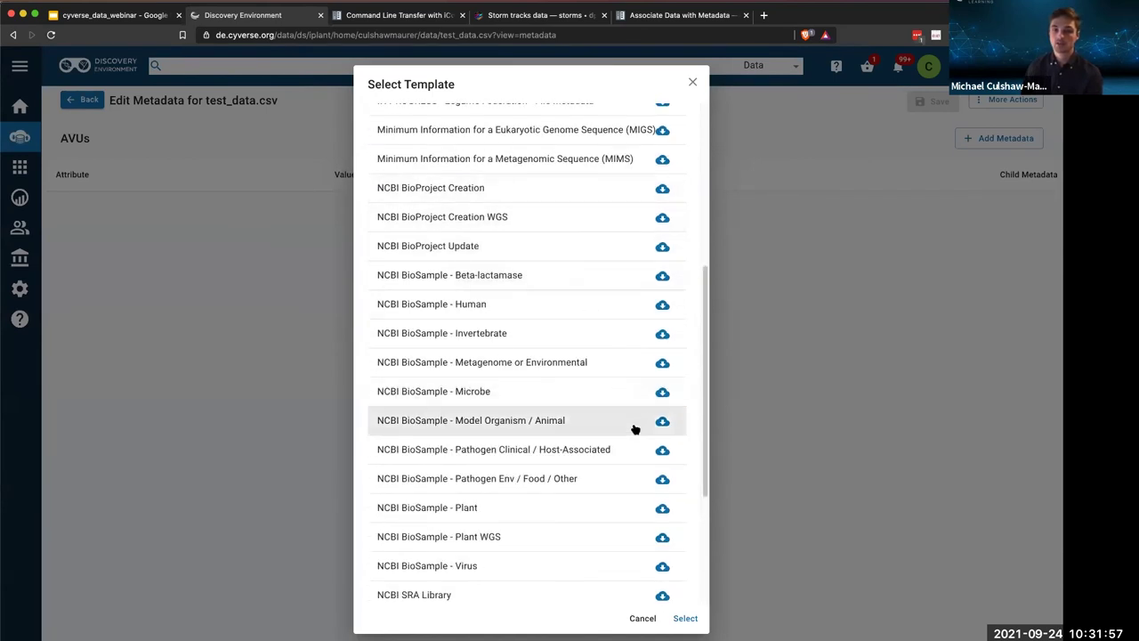
scroll(632, 392, "up", 4)
left_click(692, 83)
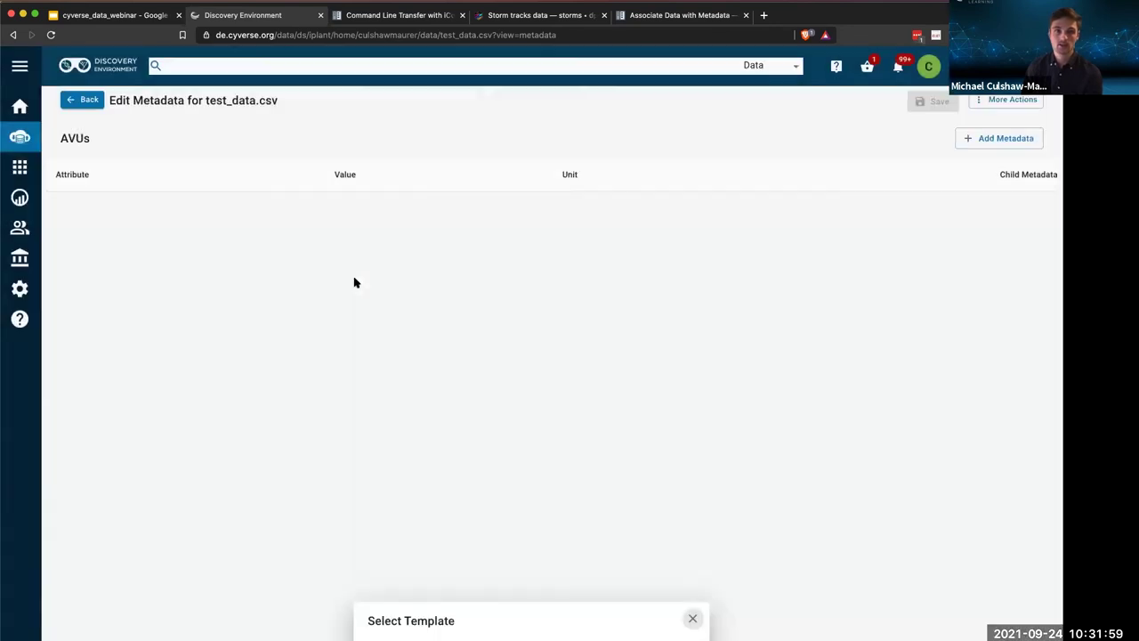
left_click(81, 99)
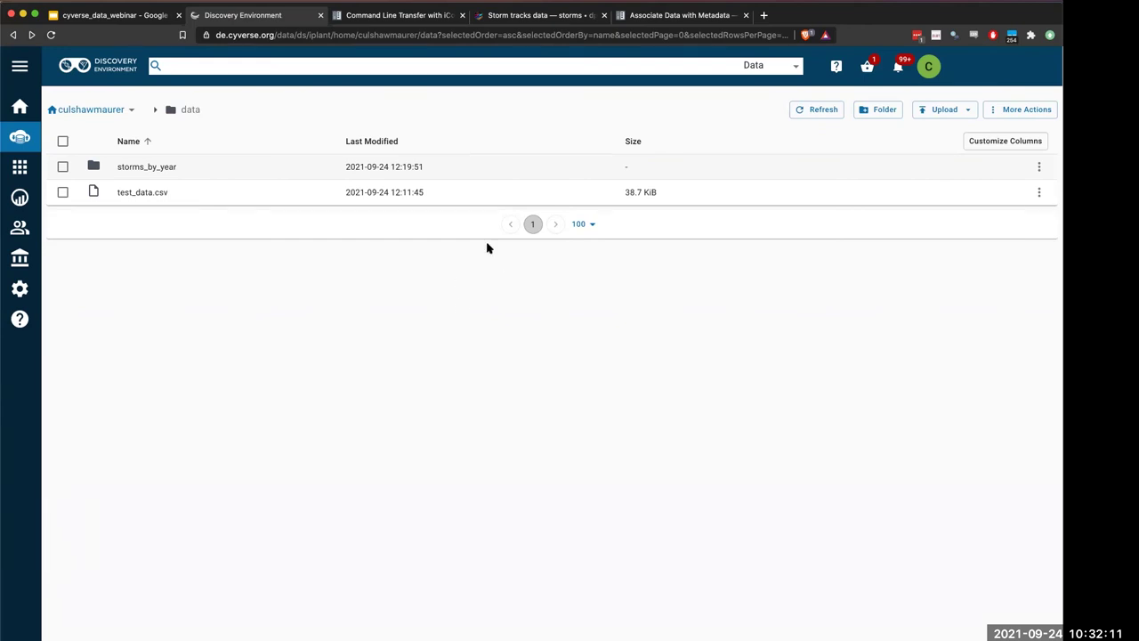
- Switch to the Associate Data with Metadata guide and locate its FairSharing.org link
key("ctrl+Tab")
key("ctrl+Tab")
key("ctrl+Tab")
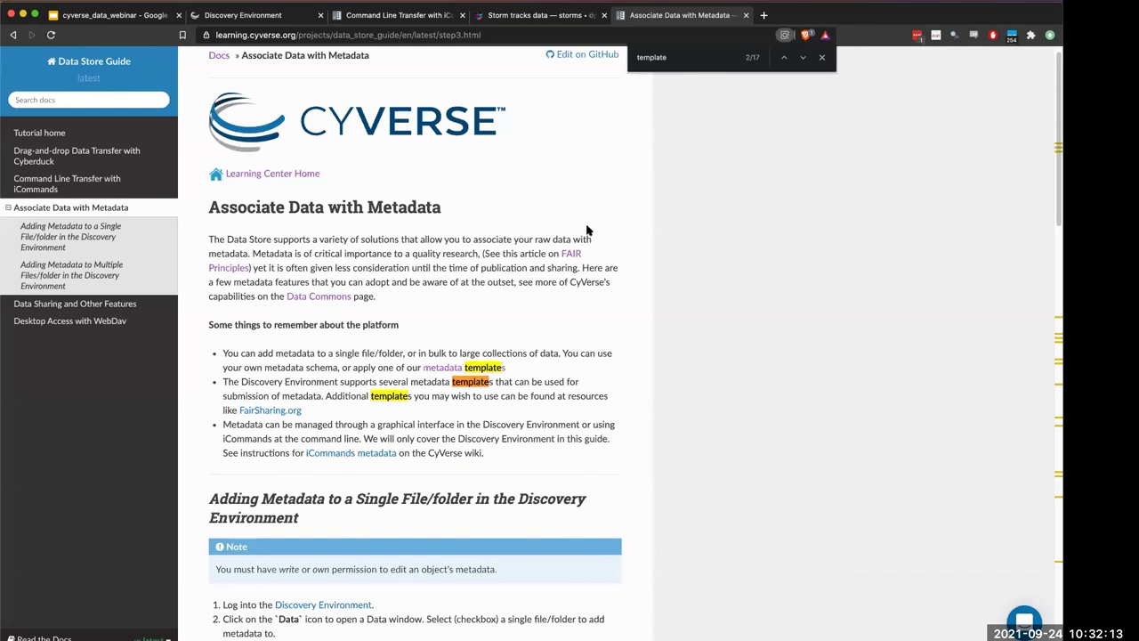
scroll(463, 320, "down", 4)
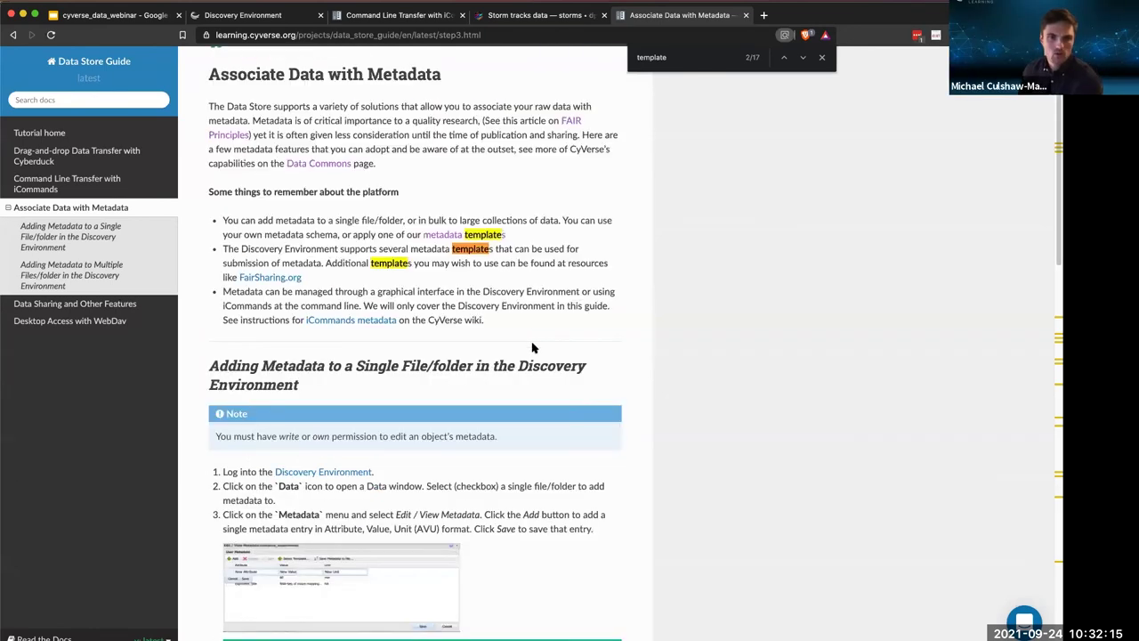
scroll(419, 445, "up", 4)
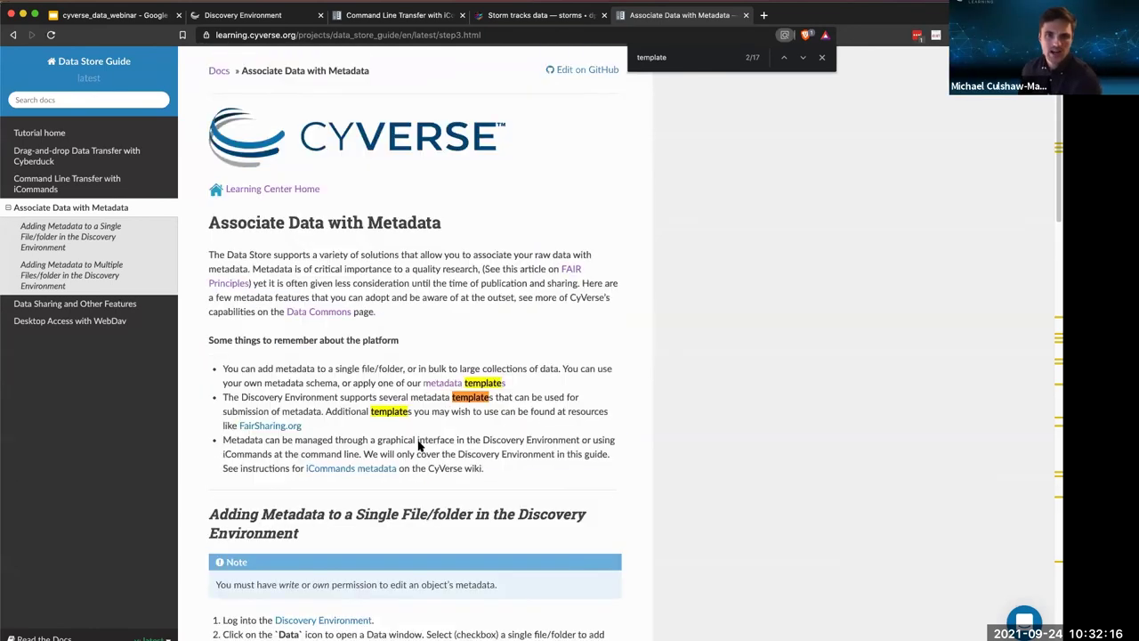
right_click(260, 429)
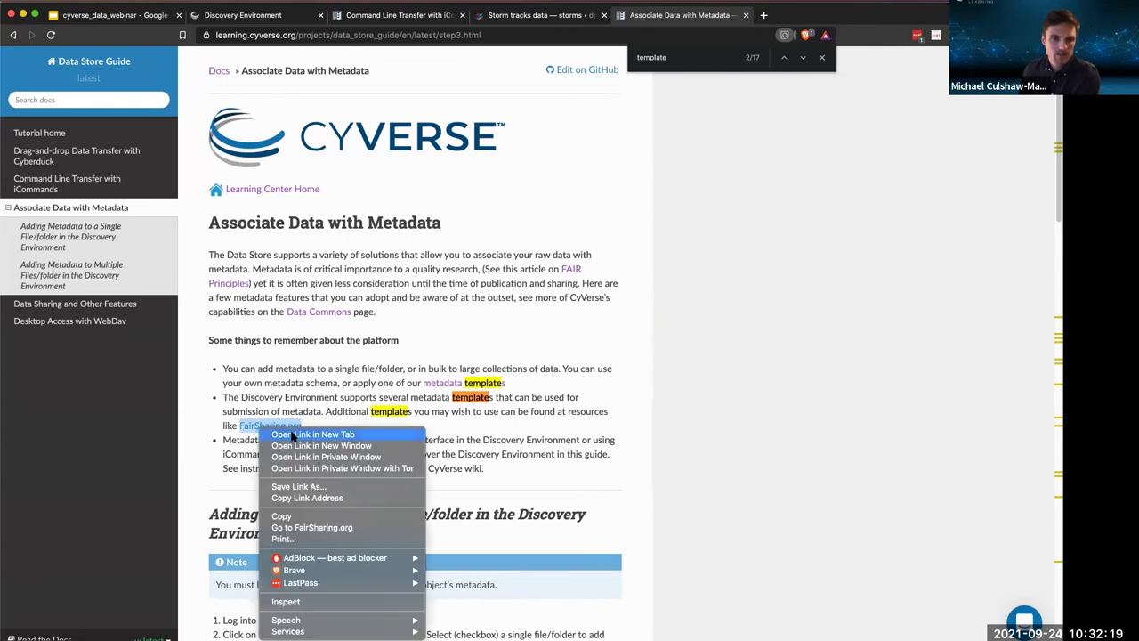
key("Escape")
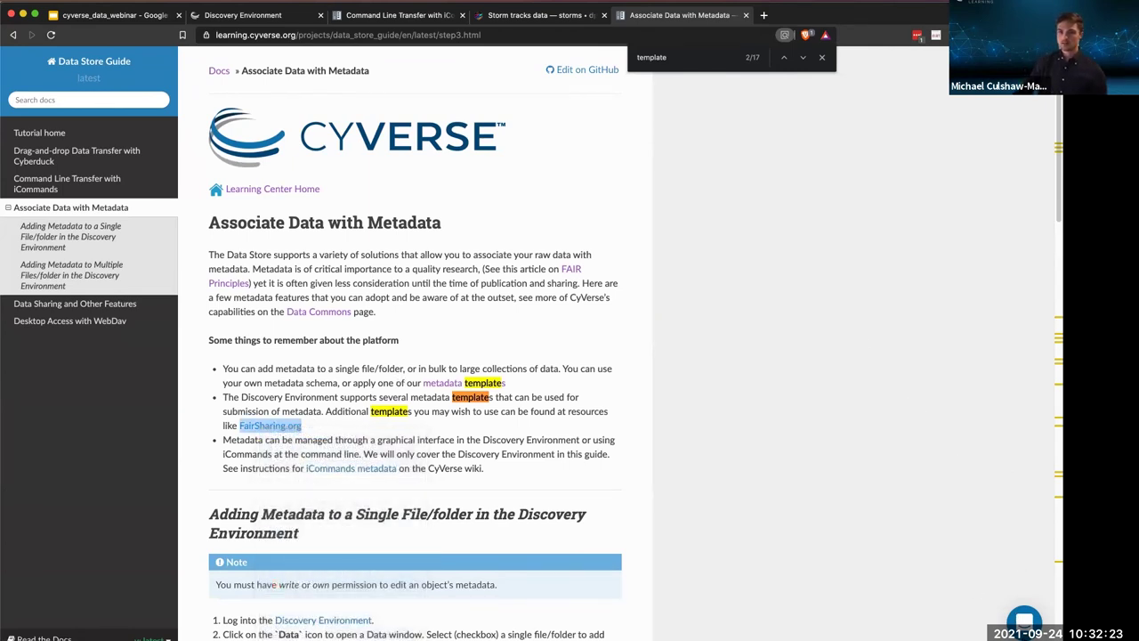
left_click(1024, 620)
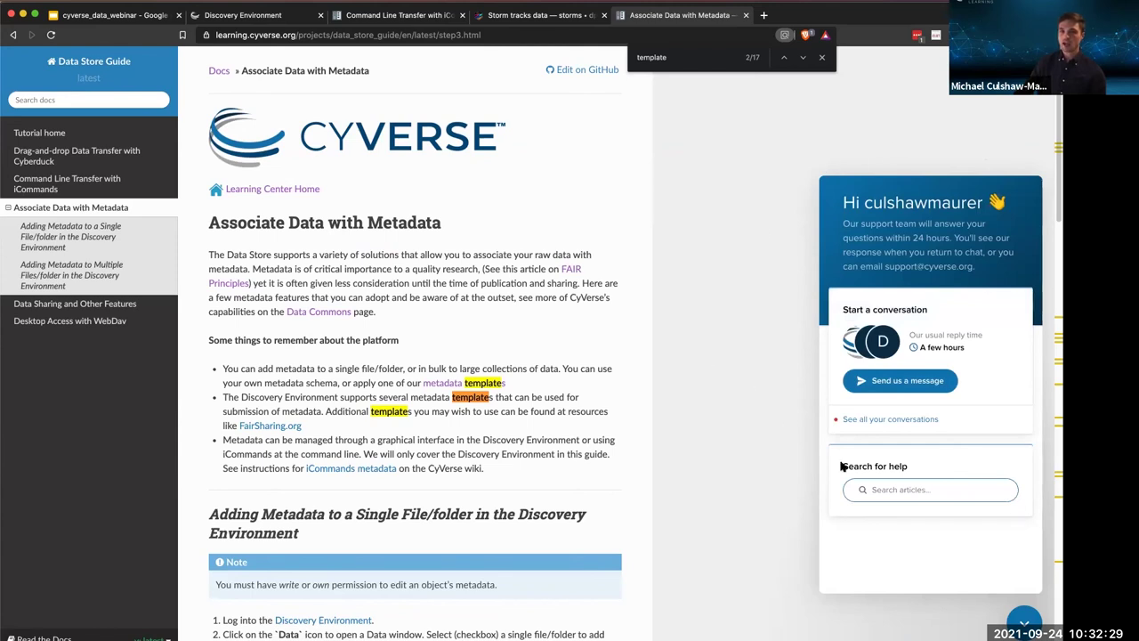
left_click(1024, 622)
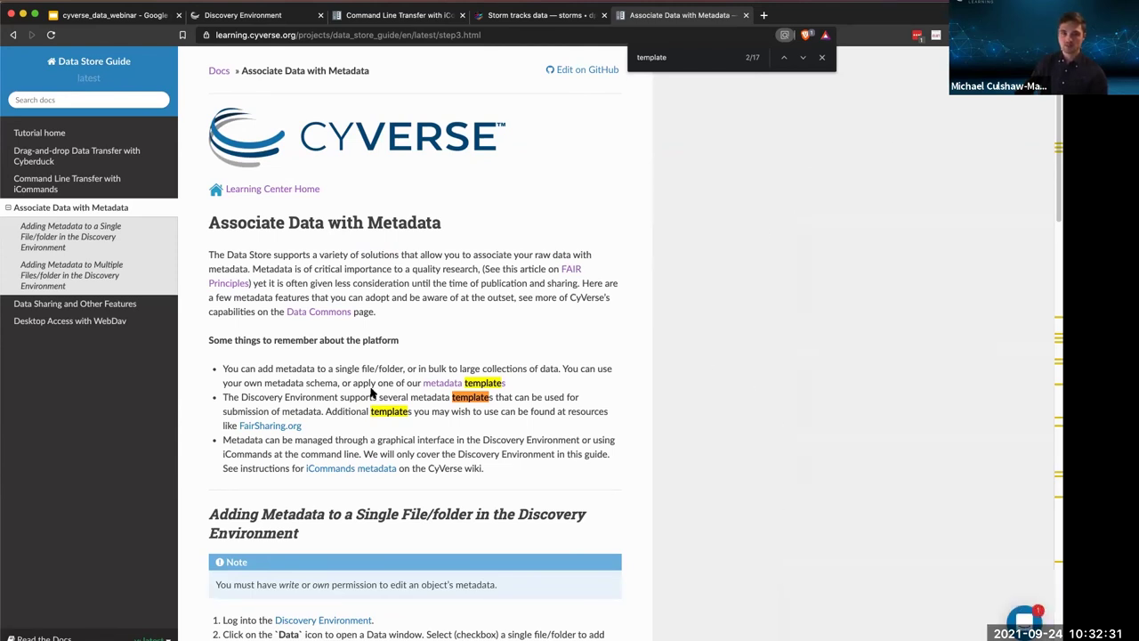
- Visit FAIRsharing.org, close that tab, and return to the Discovery Environment data folder
left_click(274, 428)
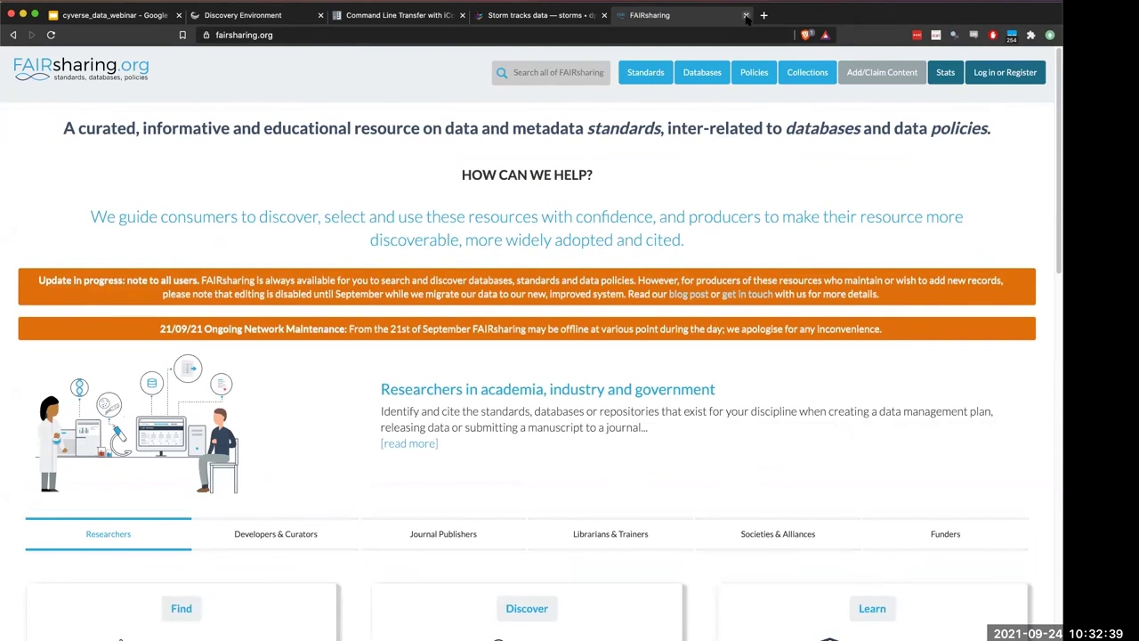
left_click(746, 16)
left_click(369, 17)
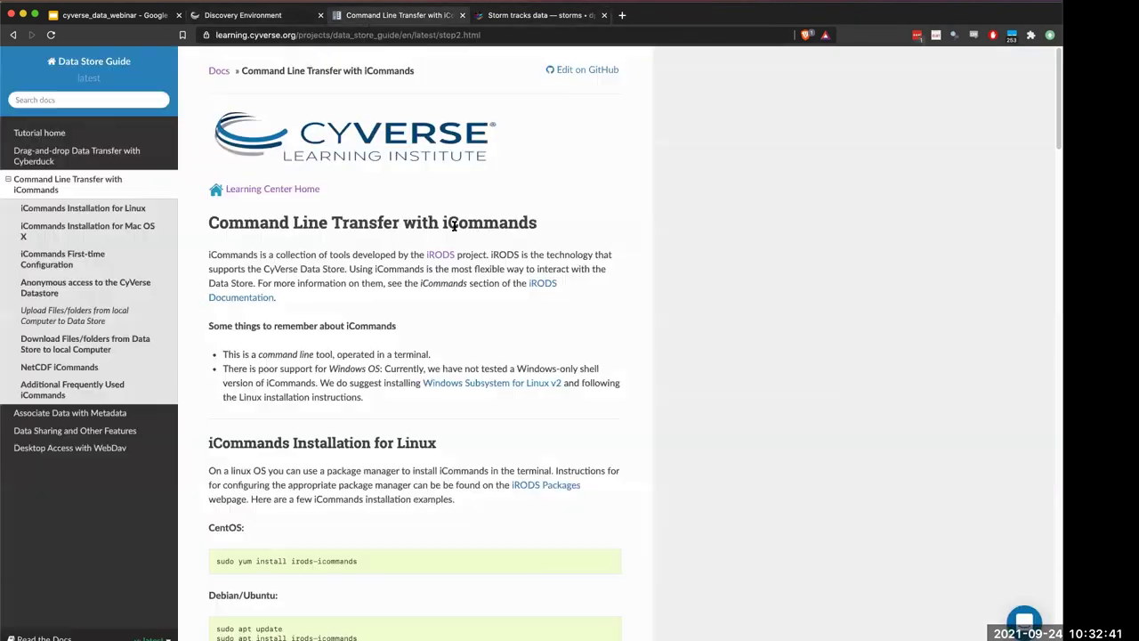
left_click(245, 17)
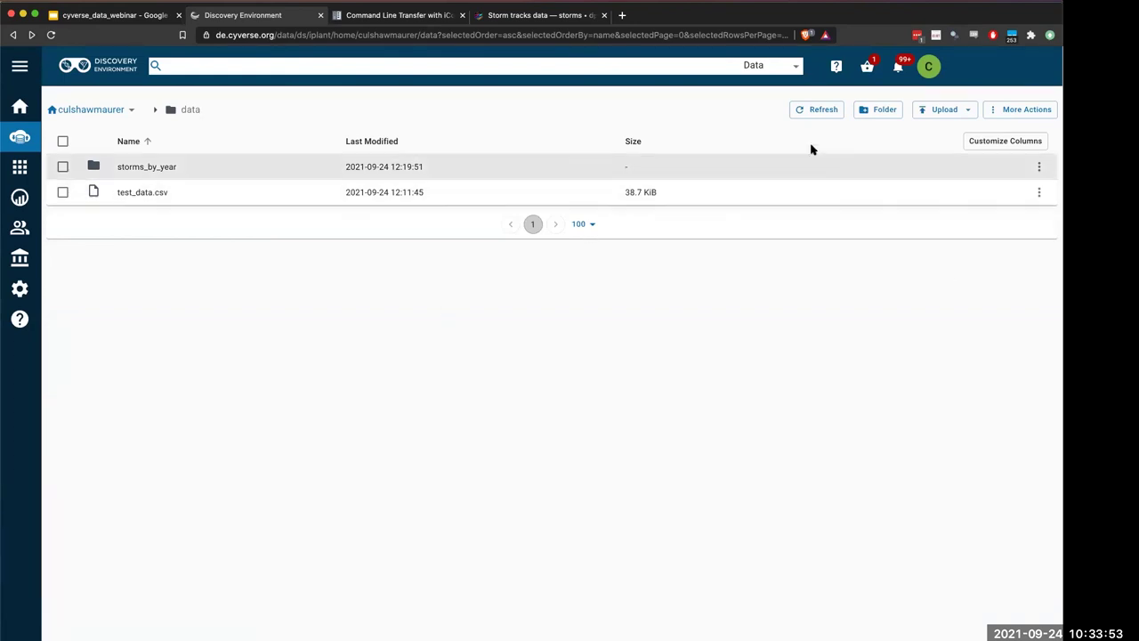
- Toggle the Upload dropdown open and shut, leaving the storms_by_year and test_data.csv listing visible
left_click(948, 111)
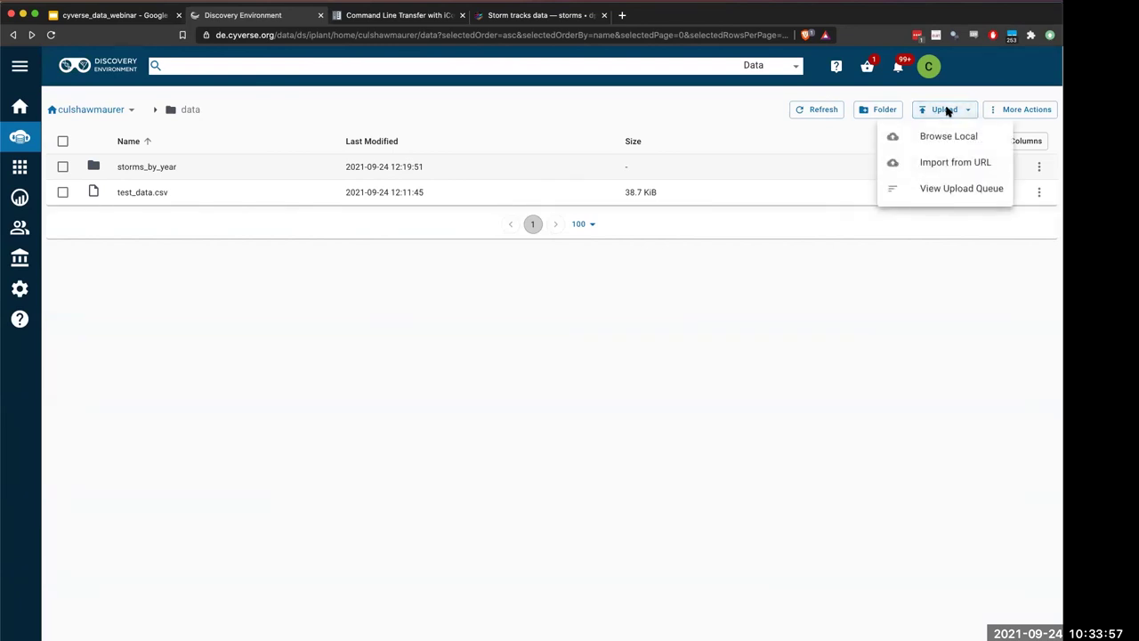
left_click(947, 110)
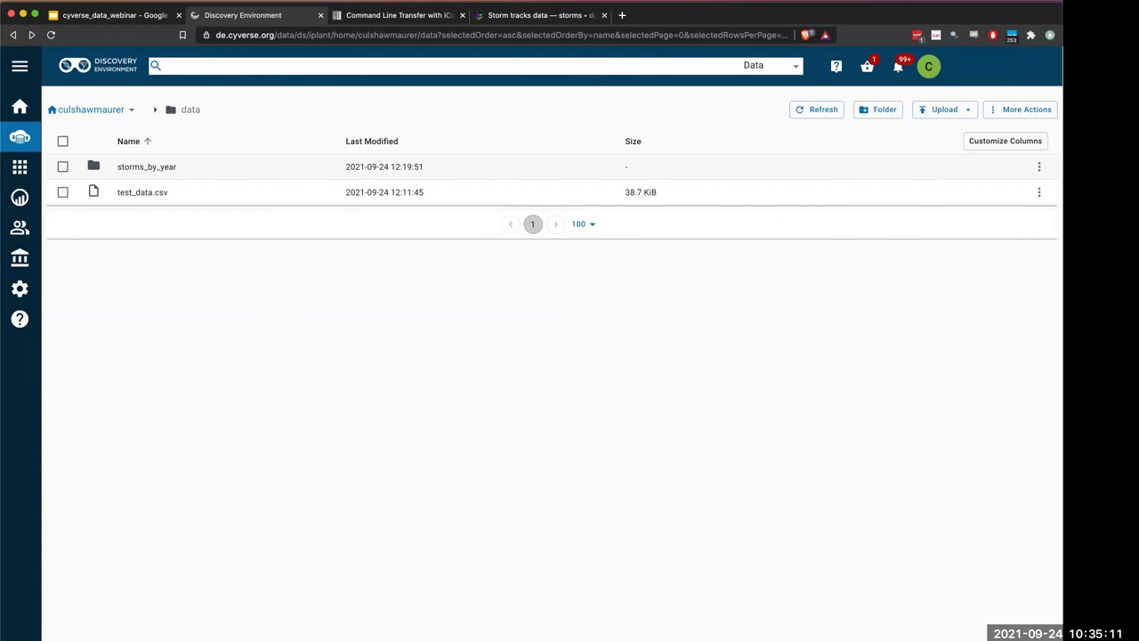
- Drag the layercake.png Preview window into view and expand it to fill the screen
left_click_drag(1111, 30, 637, 104)
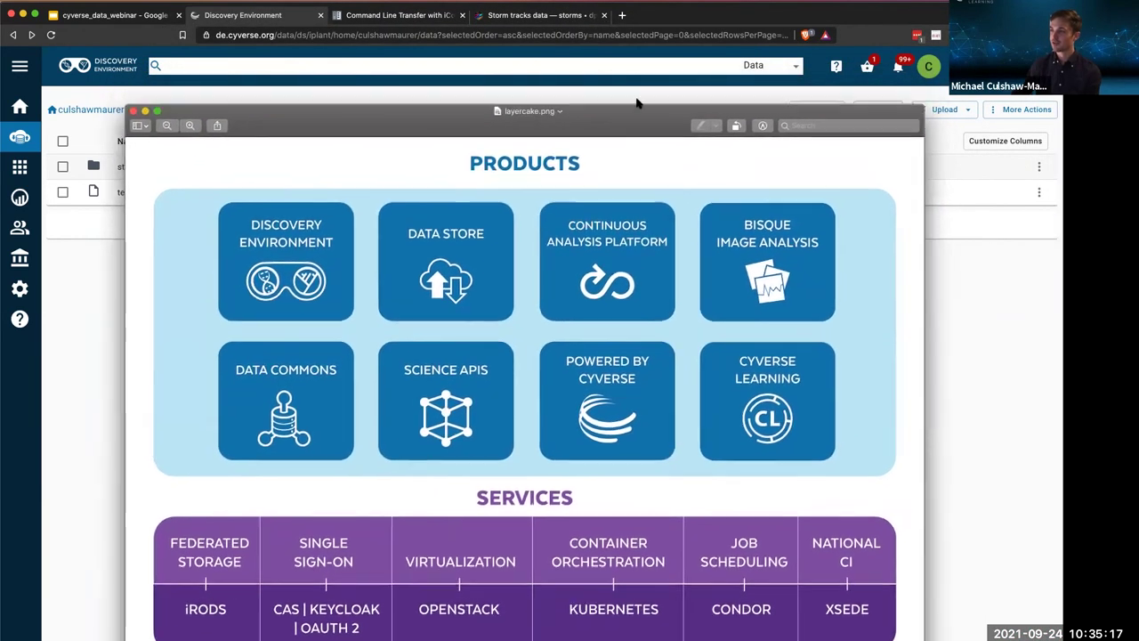
key("super+m")
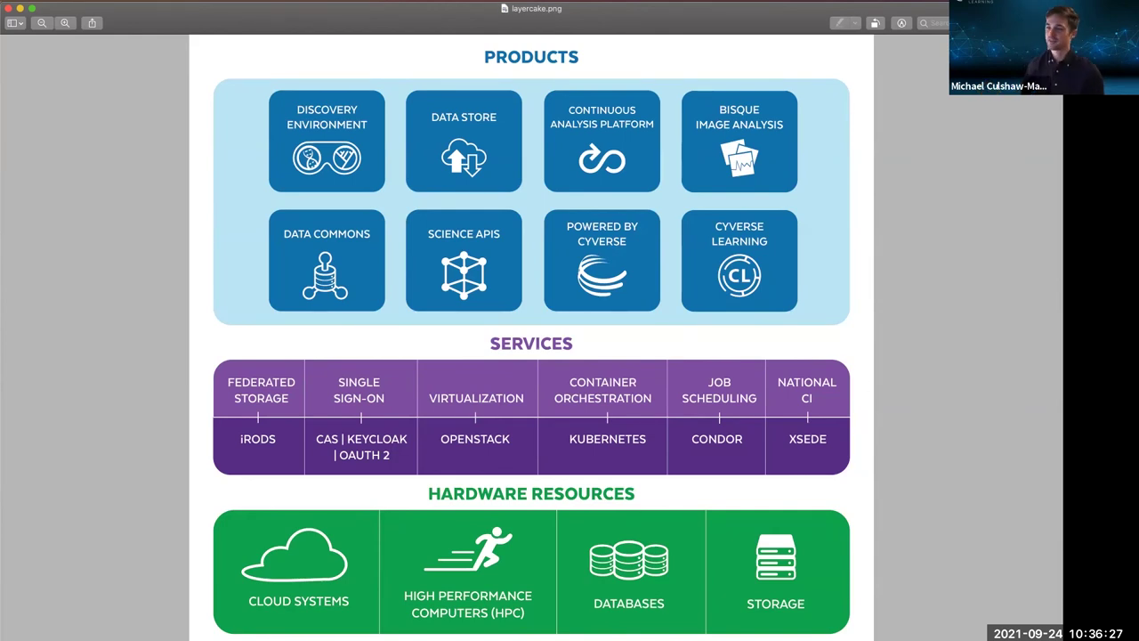
- Switch from Preview back to the browser showing the Discovery Environment data folder
key("super+Tab")
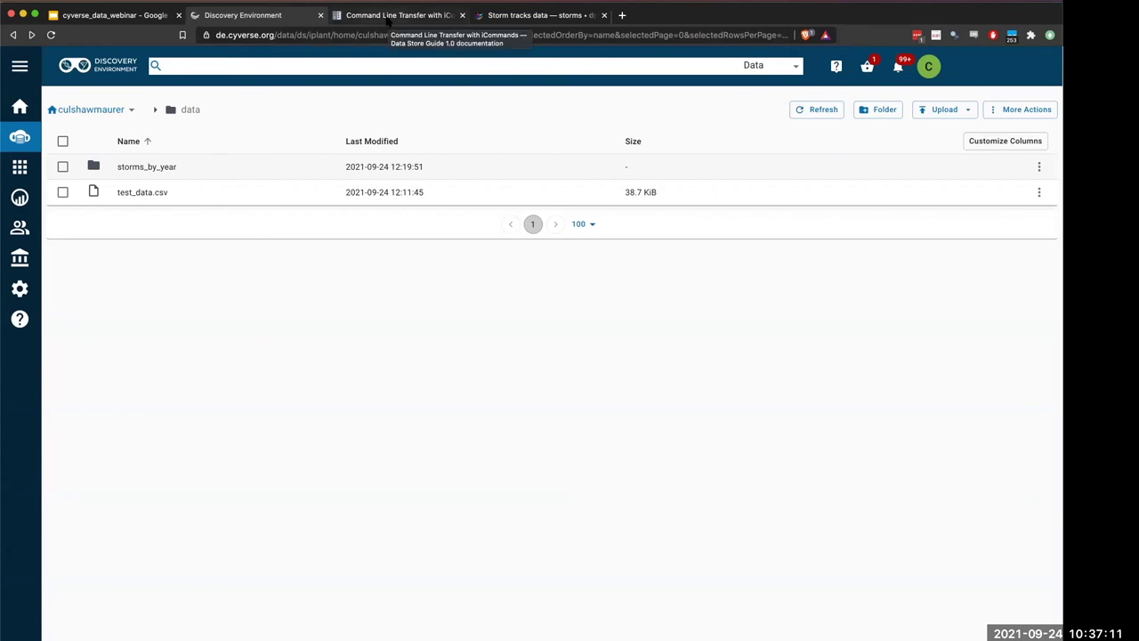
- Show the Command Line Transfer with iCommands guide and open its support chat panel
left_click(389, 20)
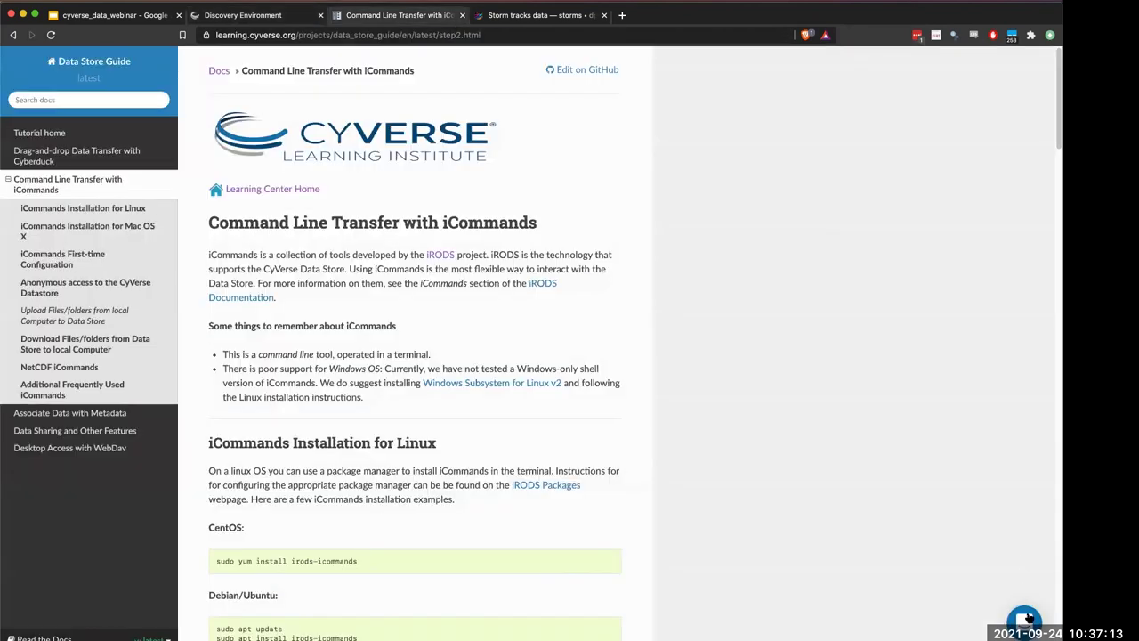
left_click(1027, 619)
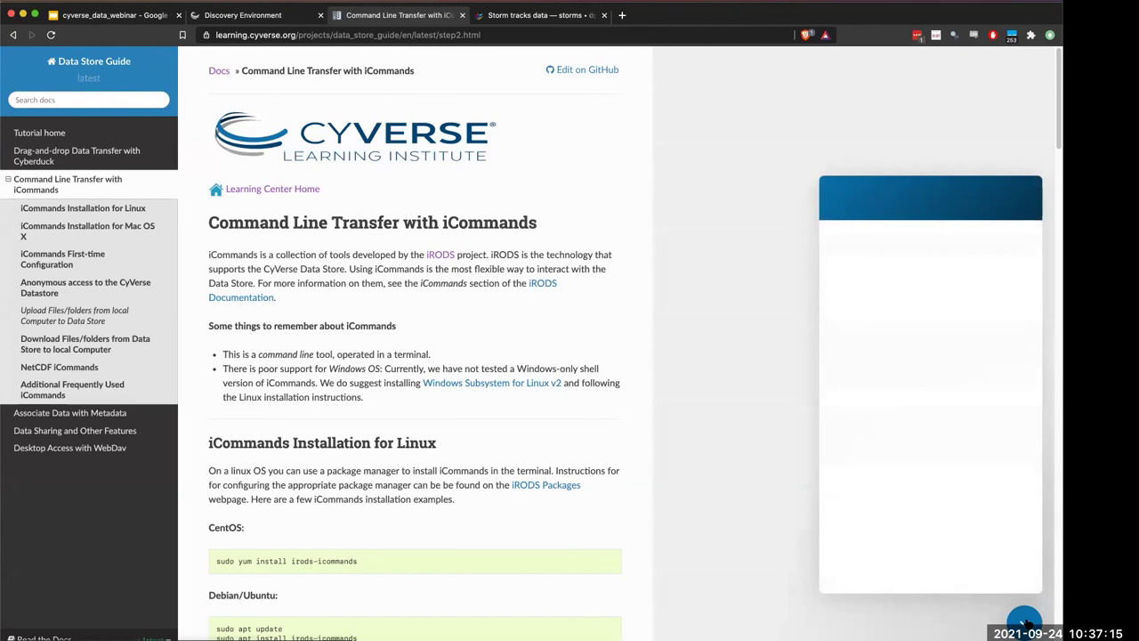